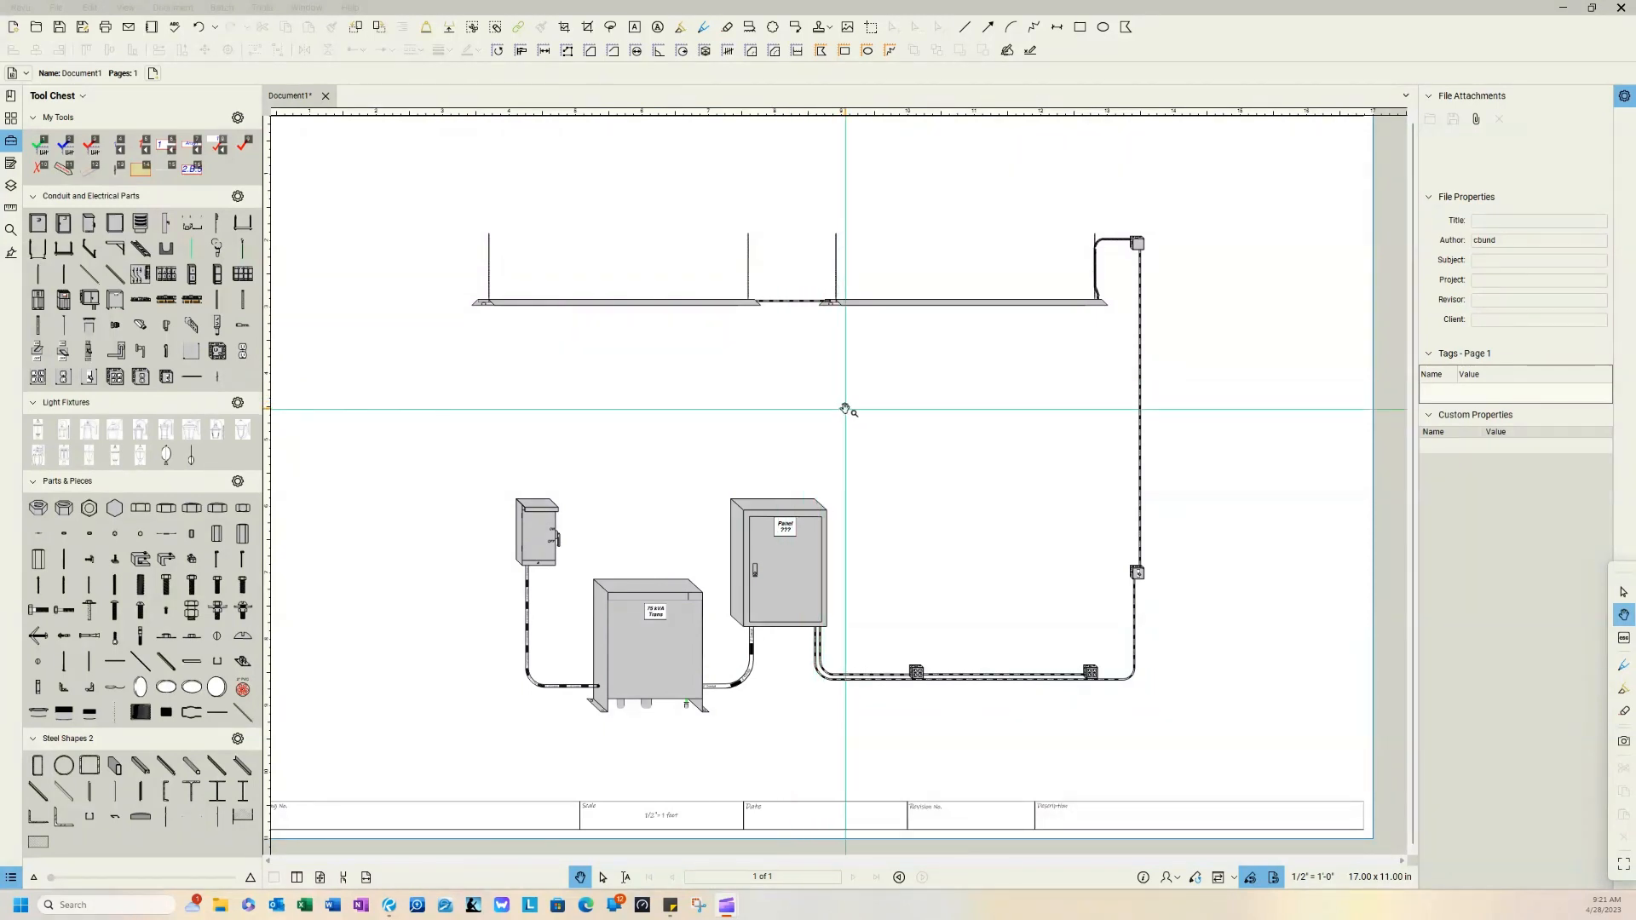
# Step: Hide the Tool Chest and center the electrical drawing page in the workspace
pyautogui.click(13, 141)
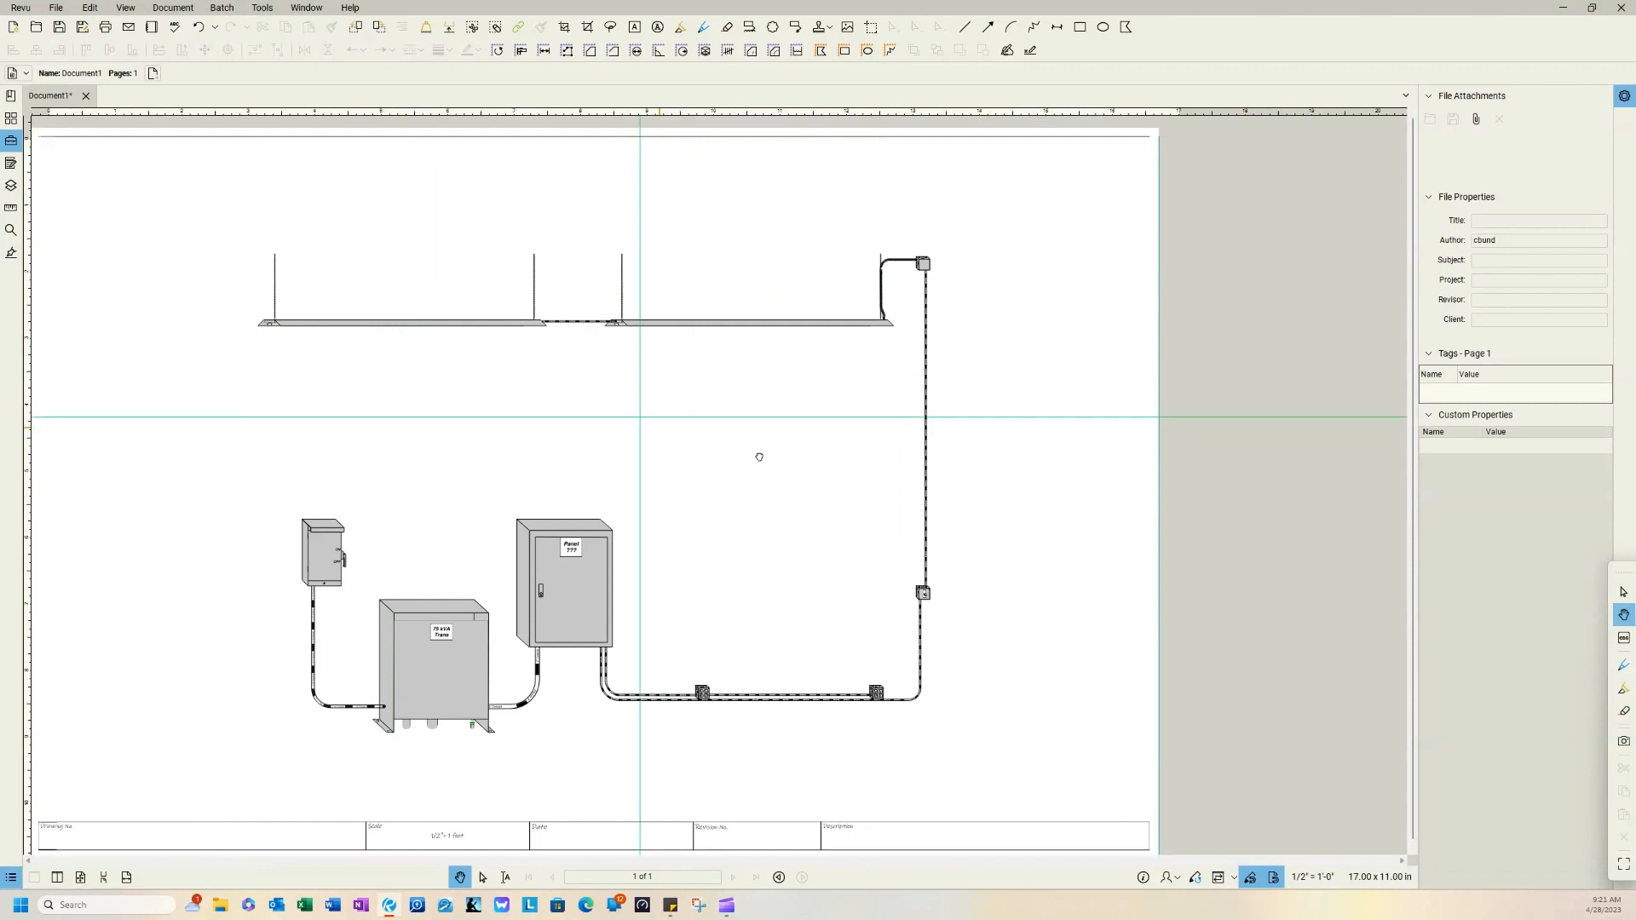
pyautogui.moveTo(759, 457)
pyautogui.mouseDown()
pyautogui.moveTo(850, 395)
pyautogui.moveTo(836, 405)
pyautogui.mouseUp()
pyautogui.moveTo(935, 424); pyautogui.dragTo(911, 429)
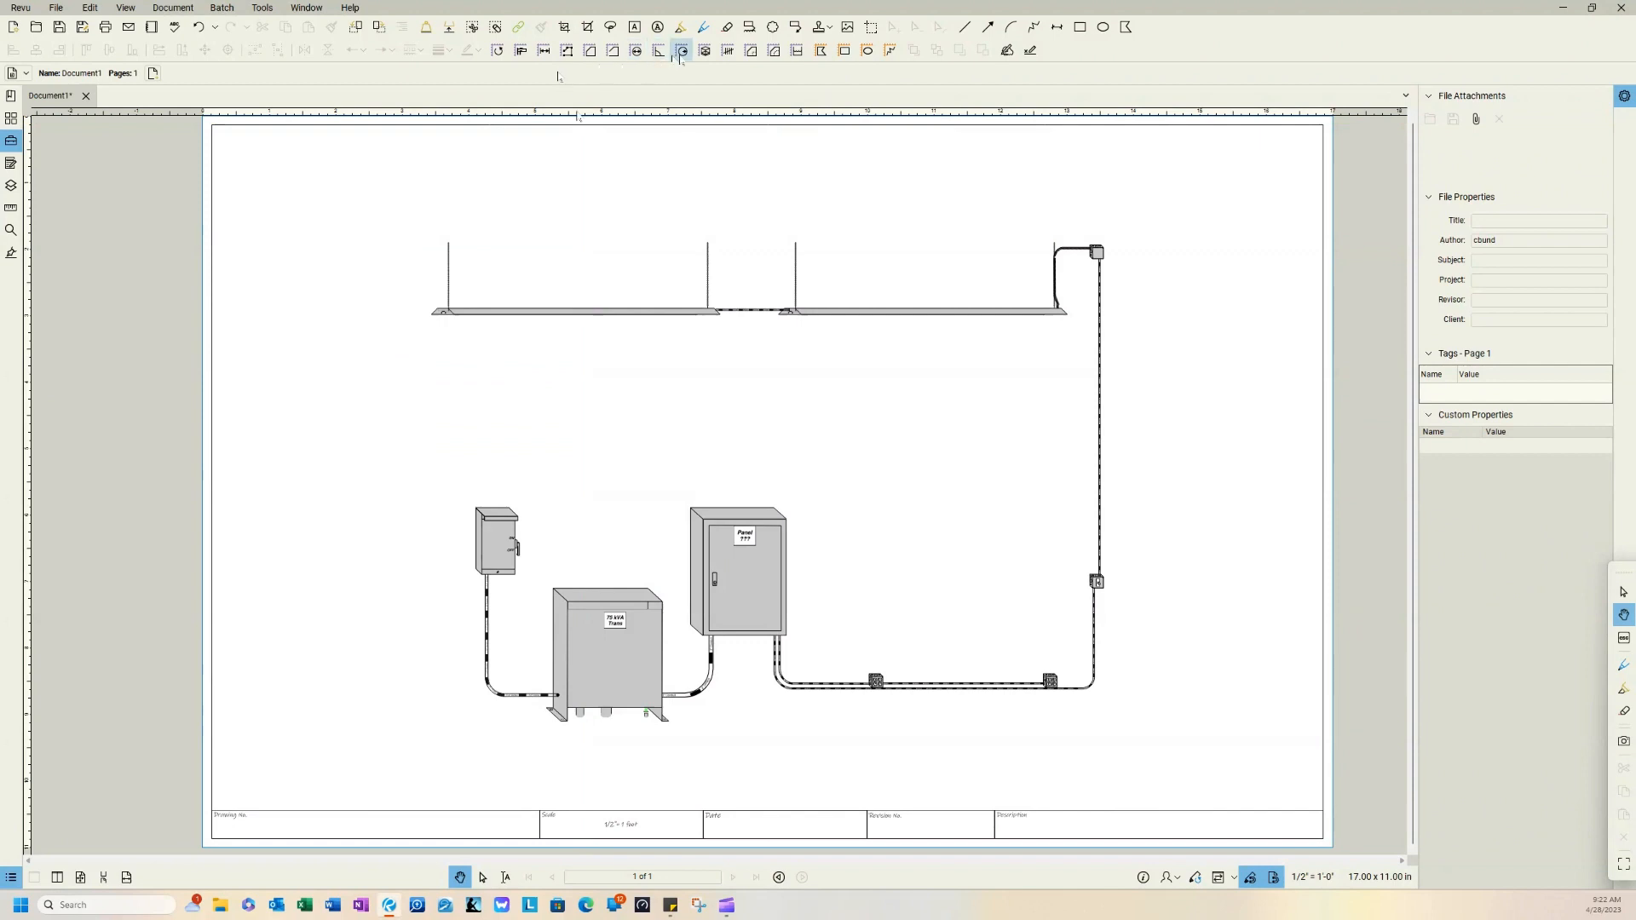
# Step: Count the conduit runs with seven red check marks, covering the equipment connections, the lower runs, the vertical run and the upper fixture drop
pyautogui.click(729, 51)
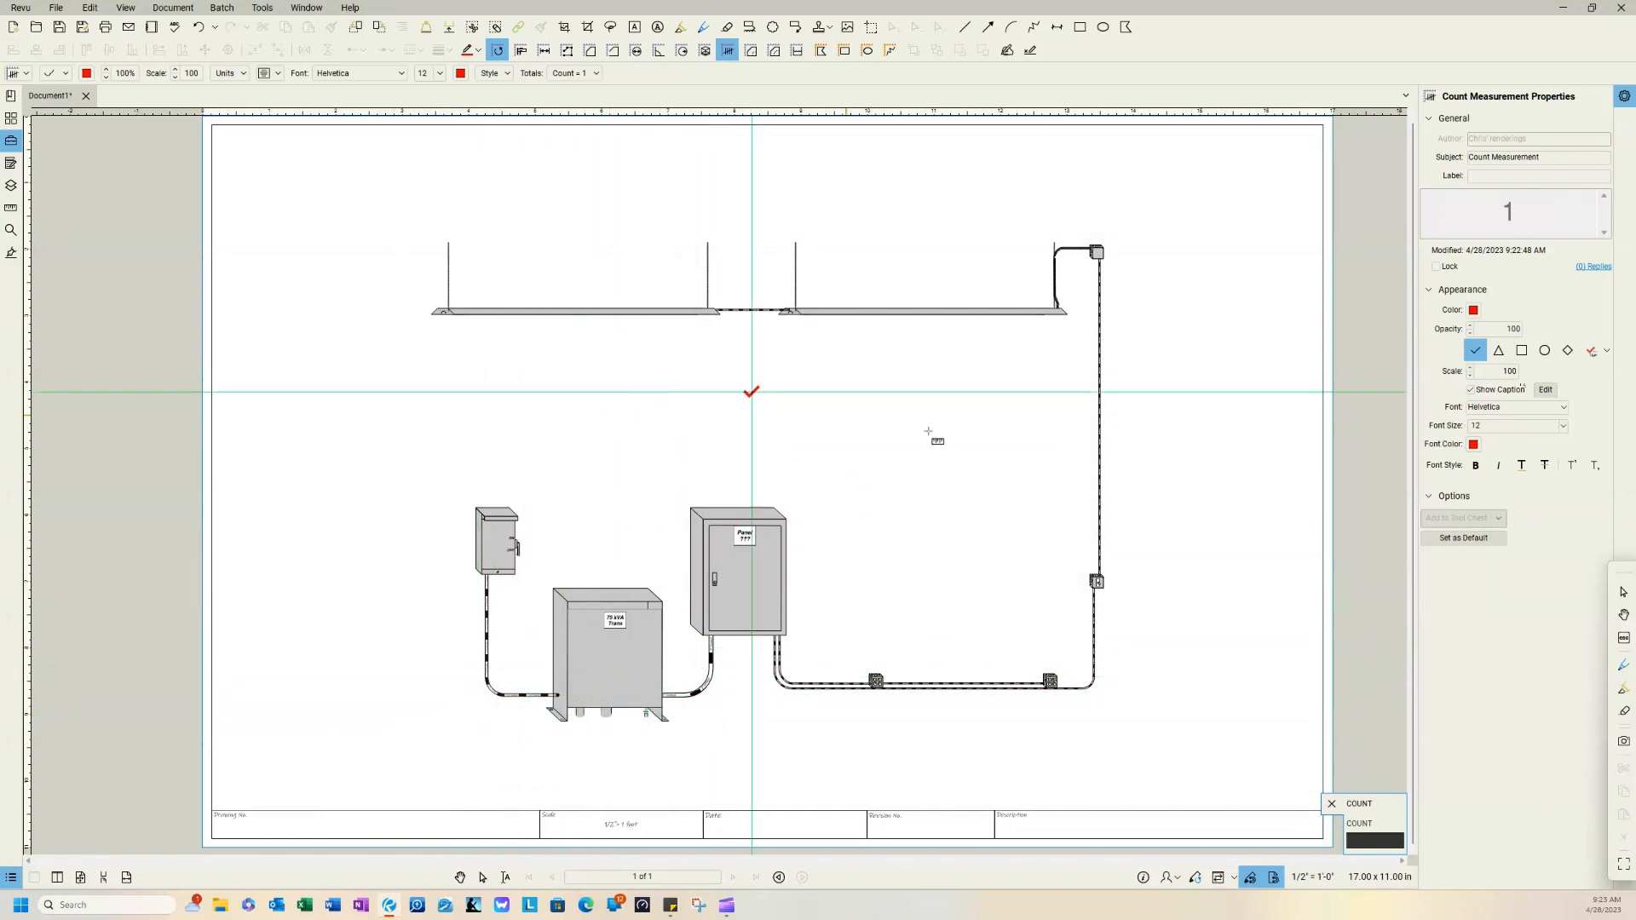
pyautogui.click(466, 635)
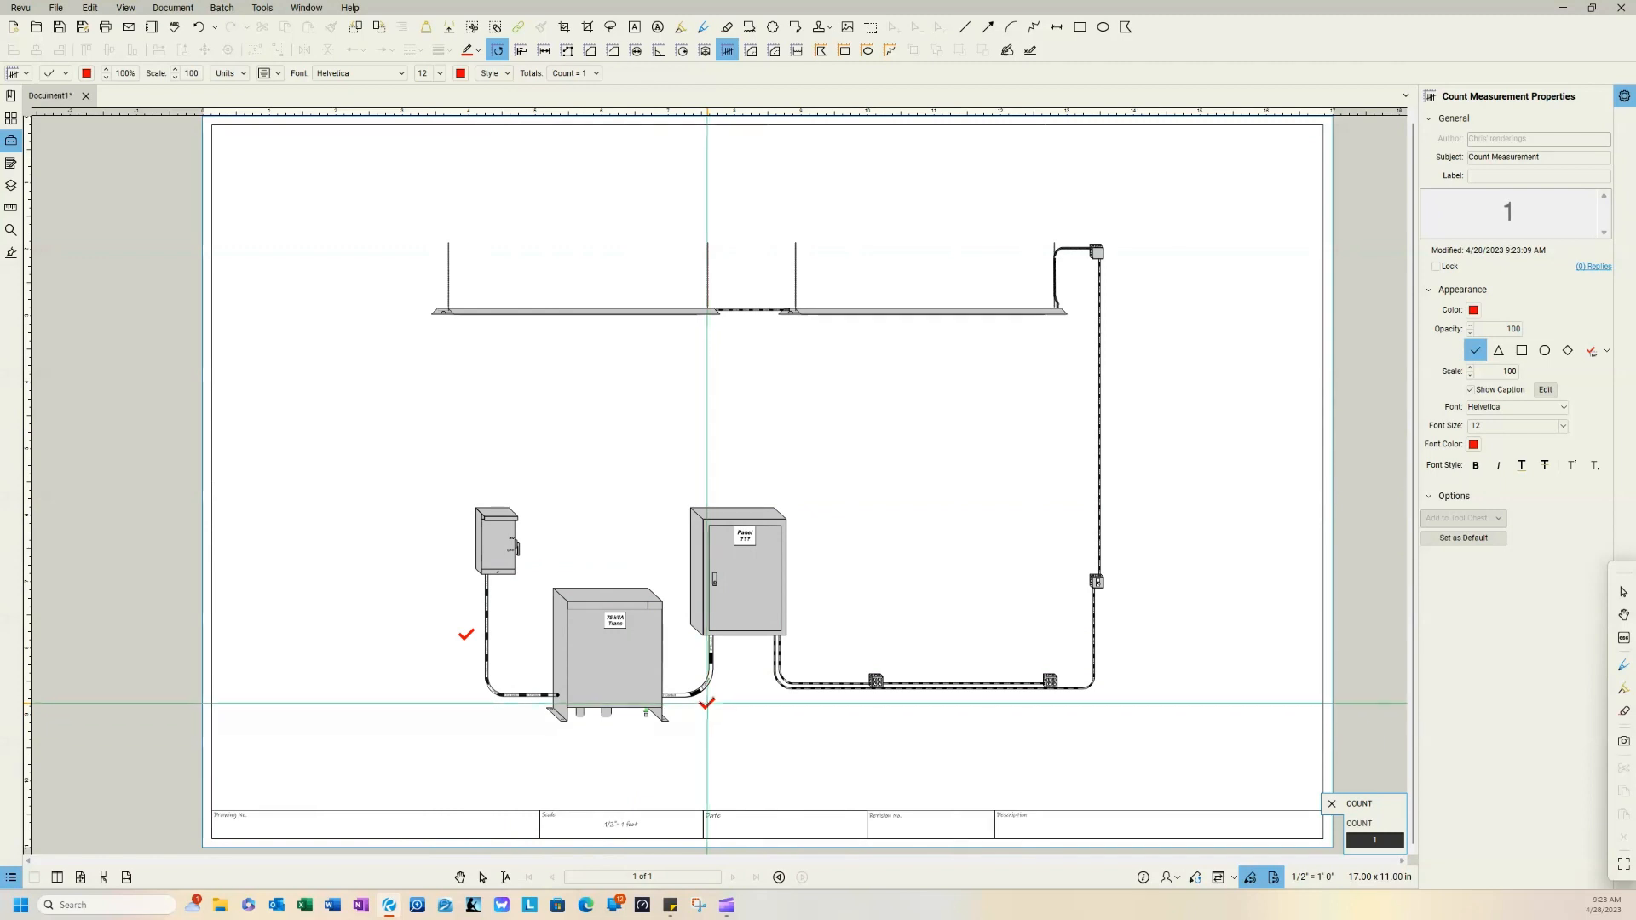
pyautogui.click(706, 701)
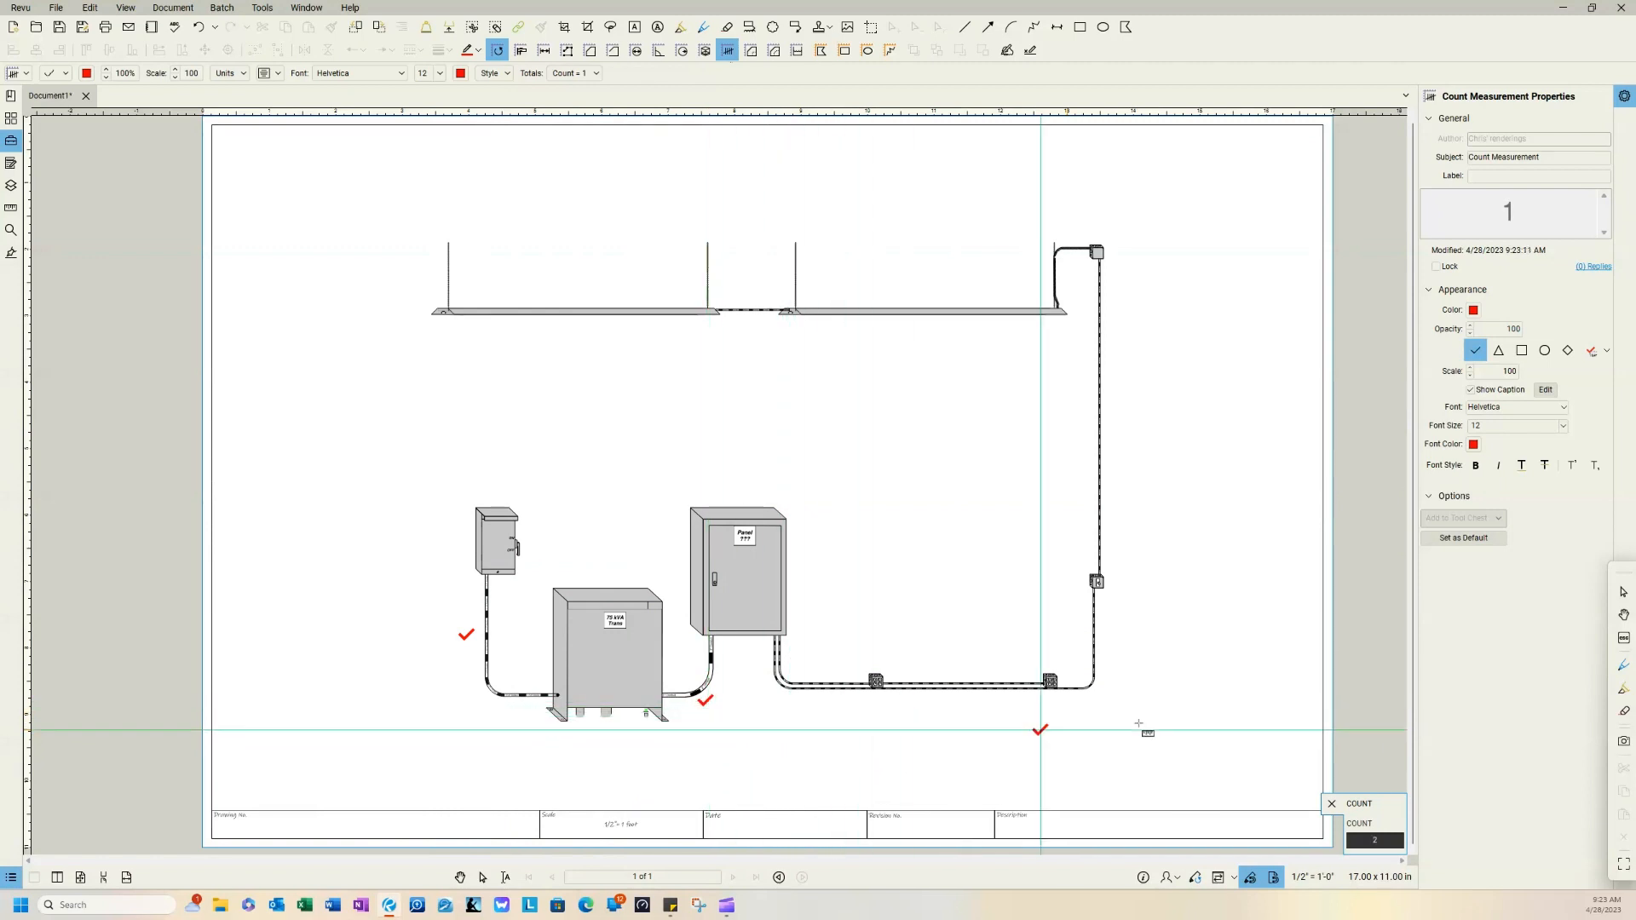
pyautogui.click(974, 706)
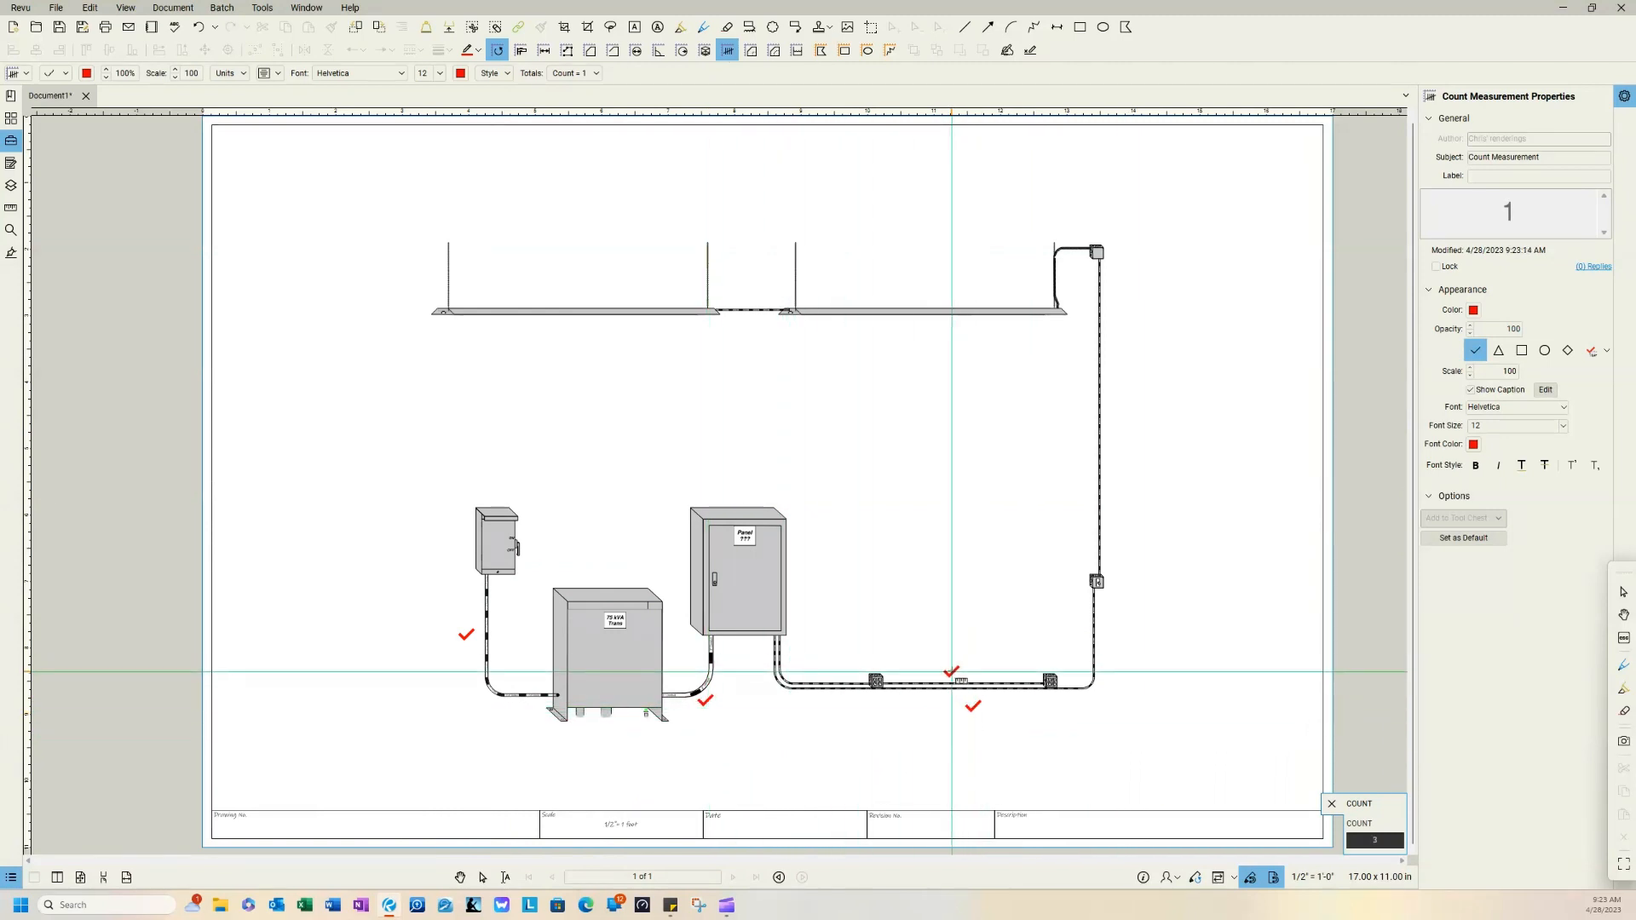
pyautogui.click(952, 670)
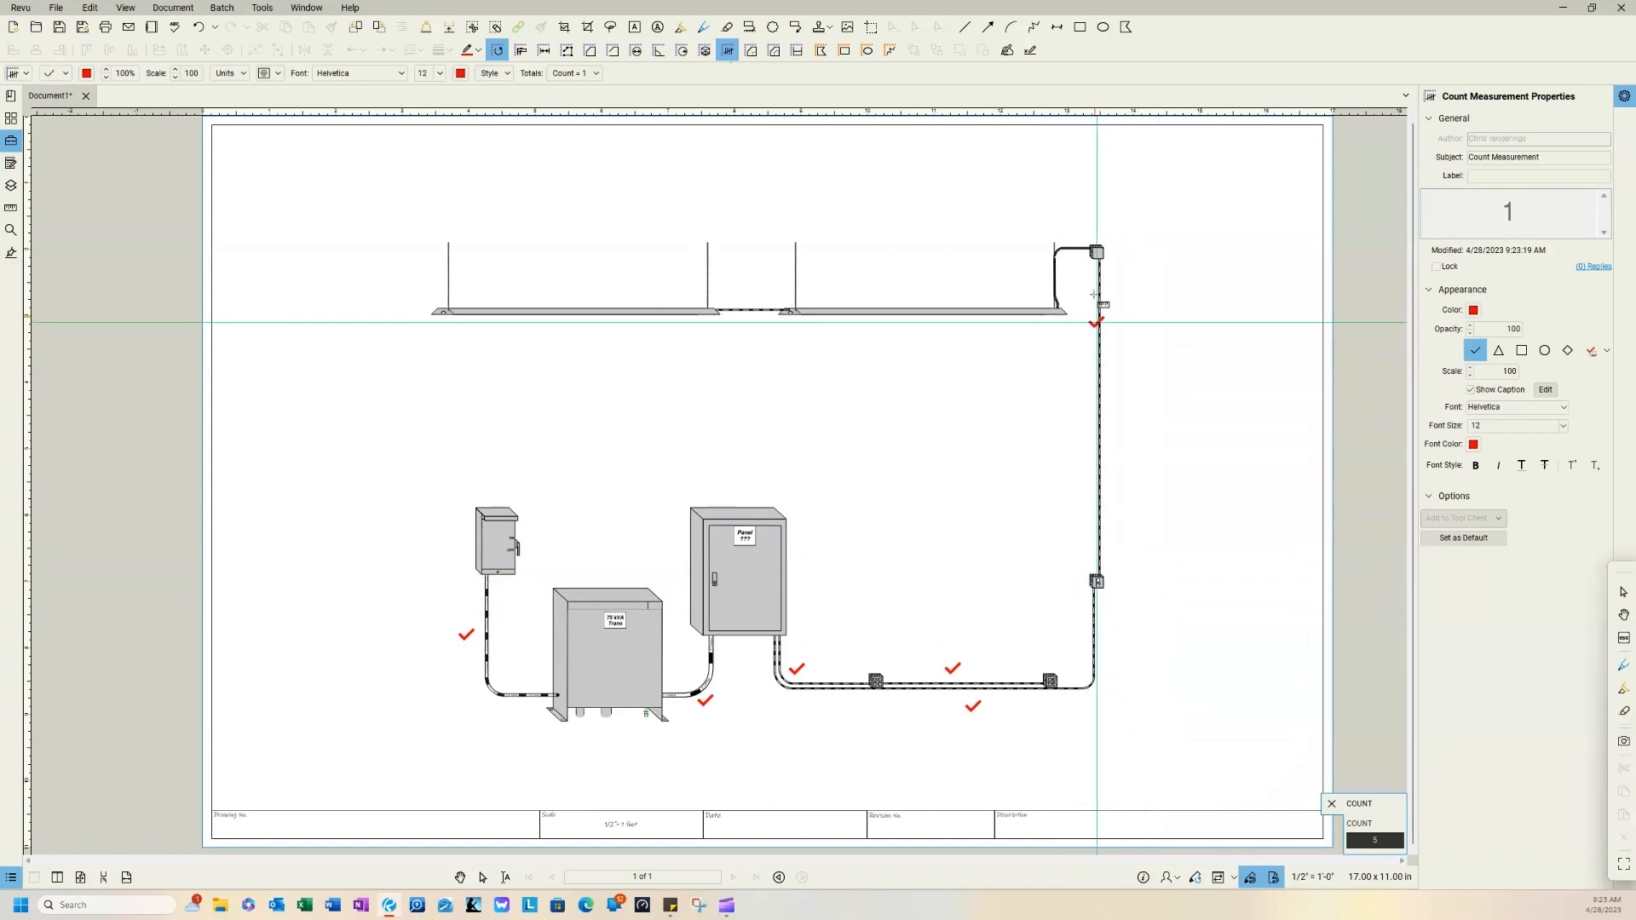
pyautogui.click(1086, 435)
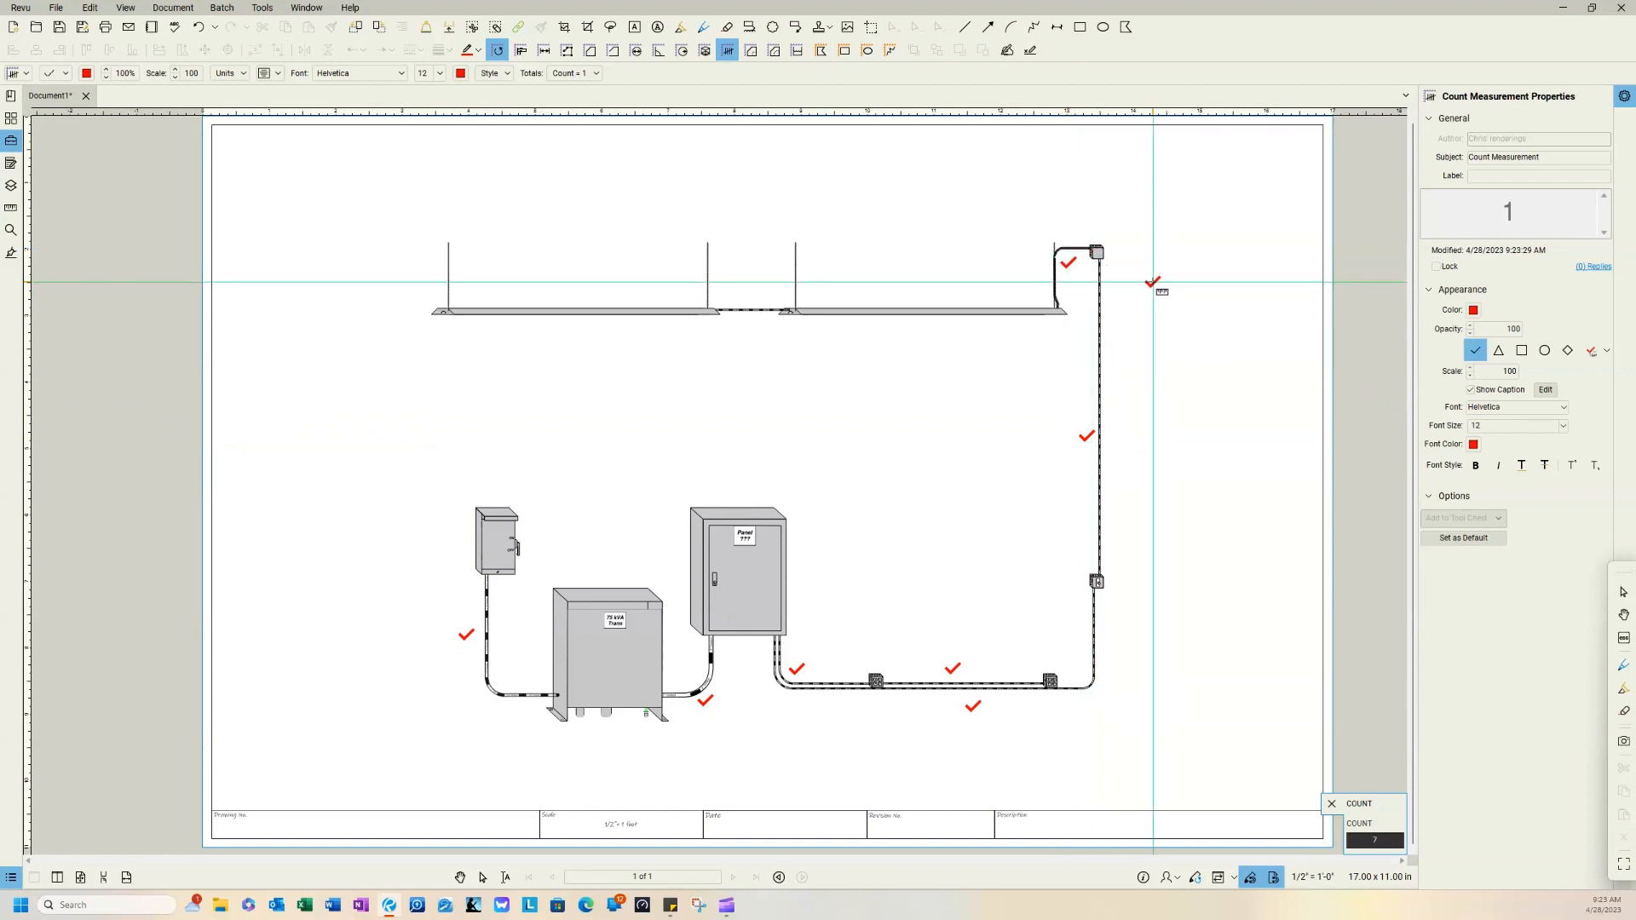
pyautogui.press('Escape')
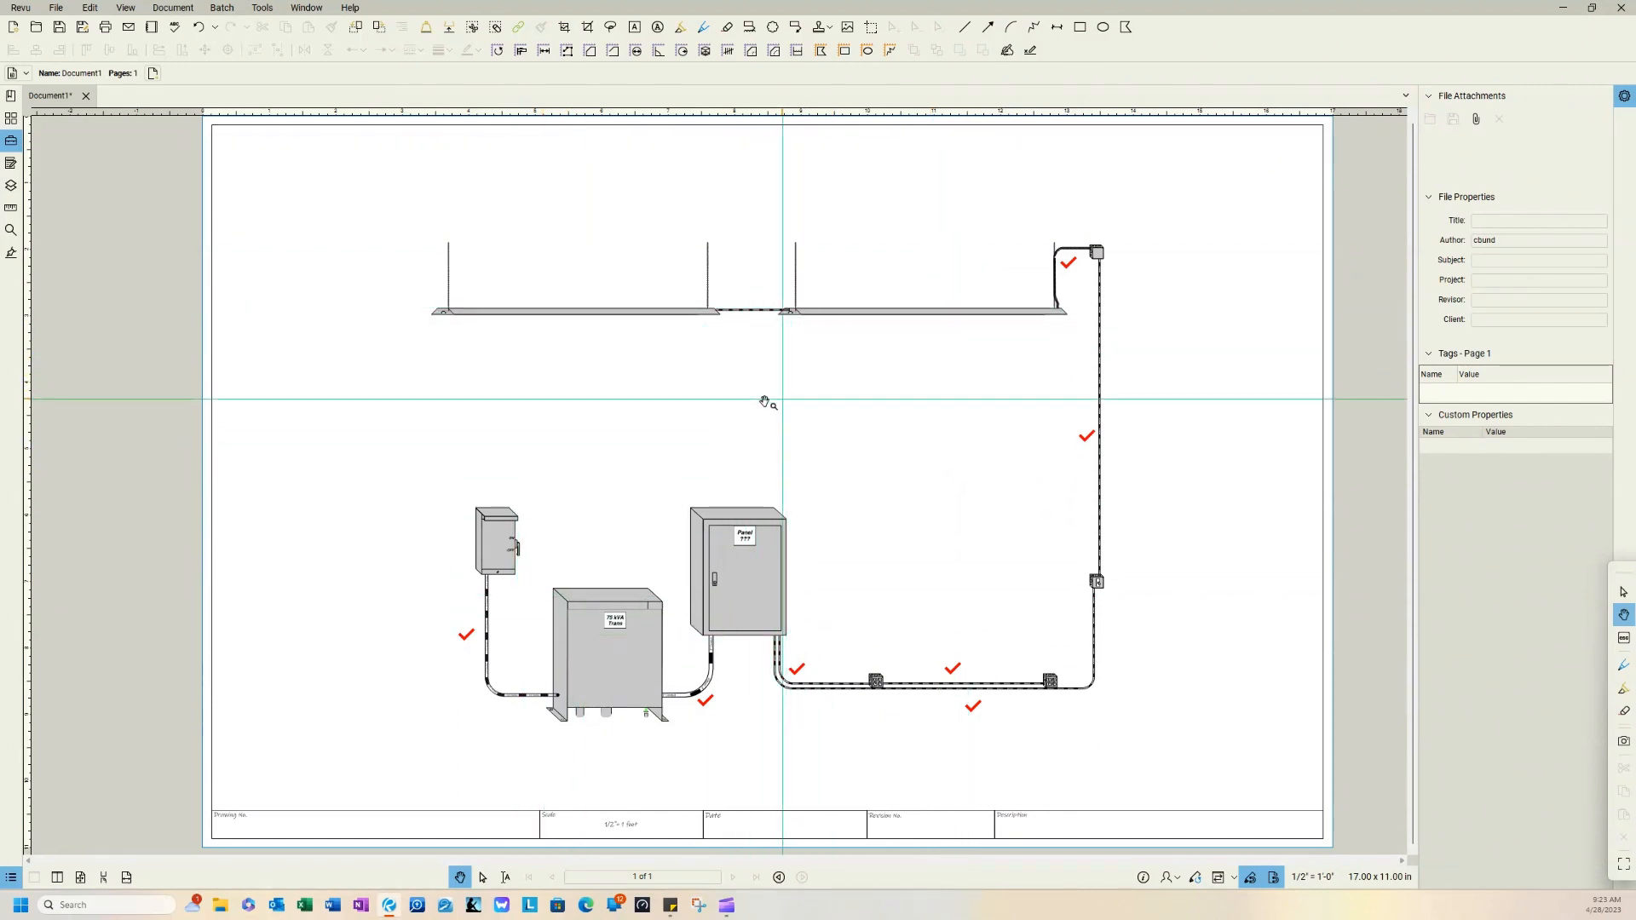
# Step: Start a separate count in blue and place one check mark on each of the two suspended light fixtures
pyautogui.click(728, 51)
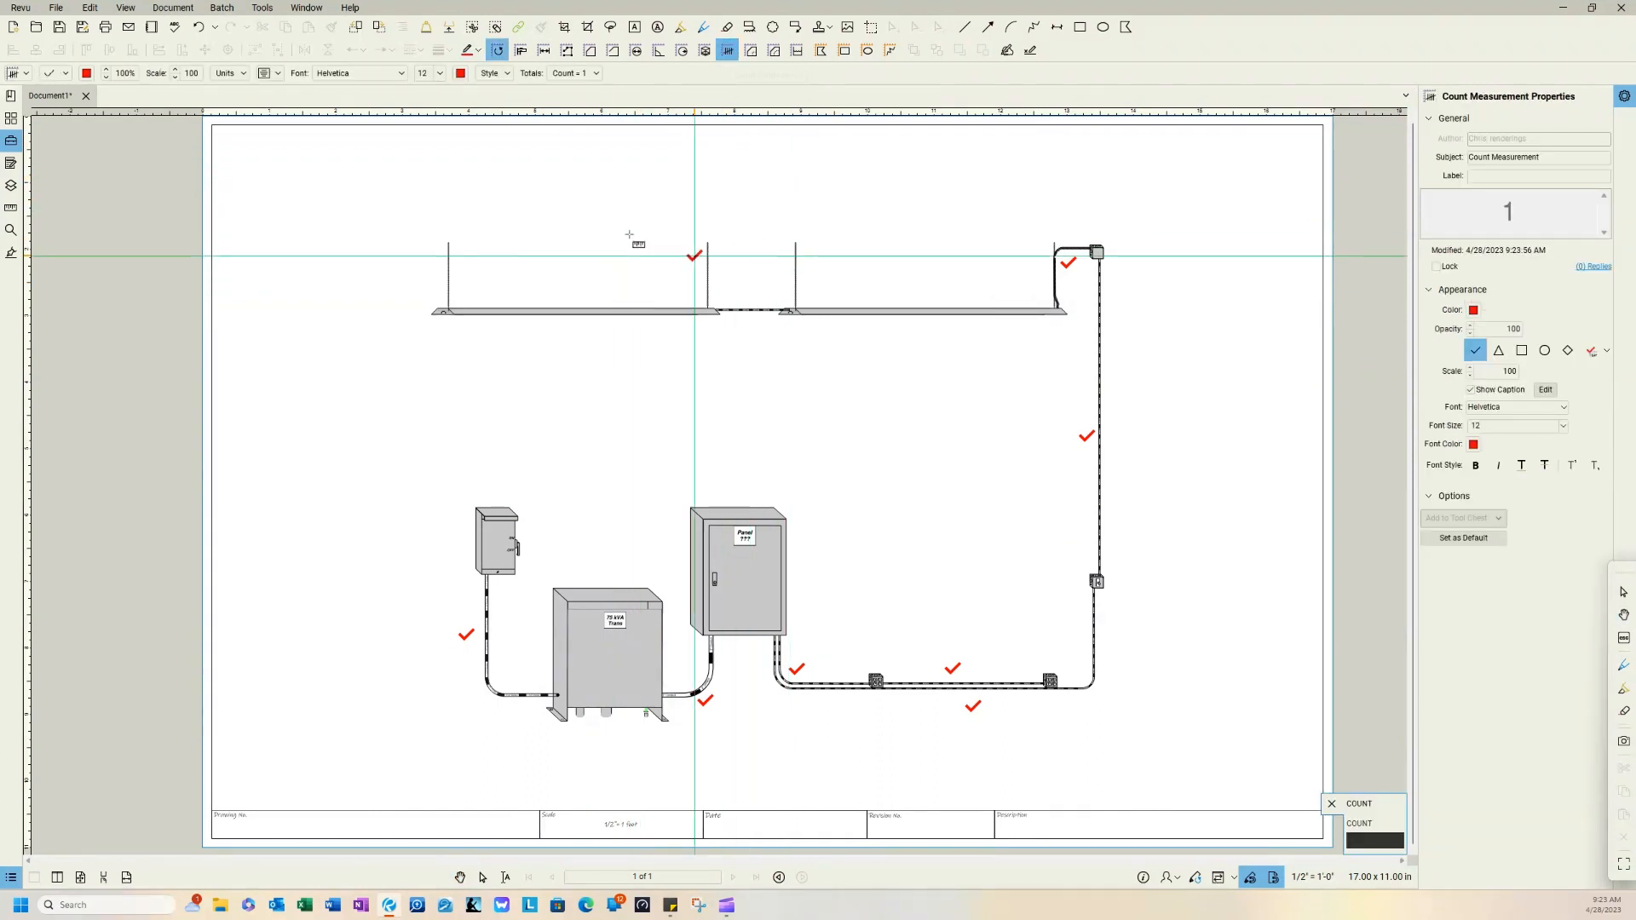
pyautogui.click(1474, 312)
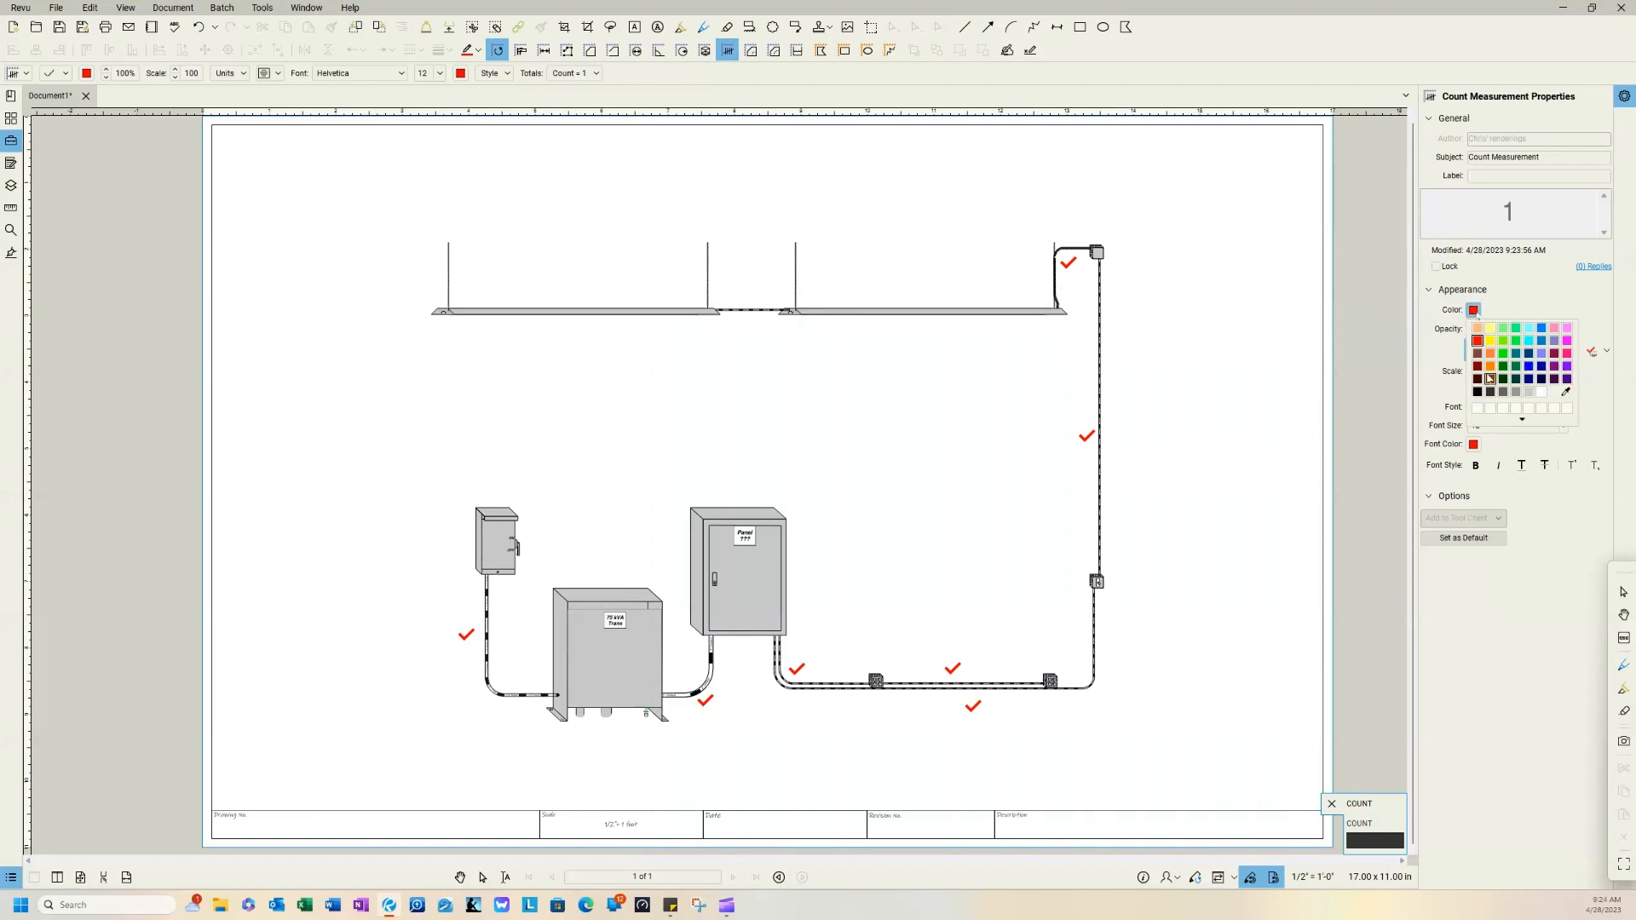
pyautogui.click(1475, 312)
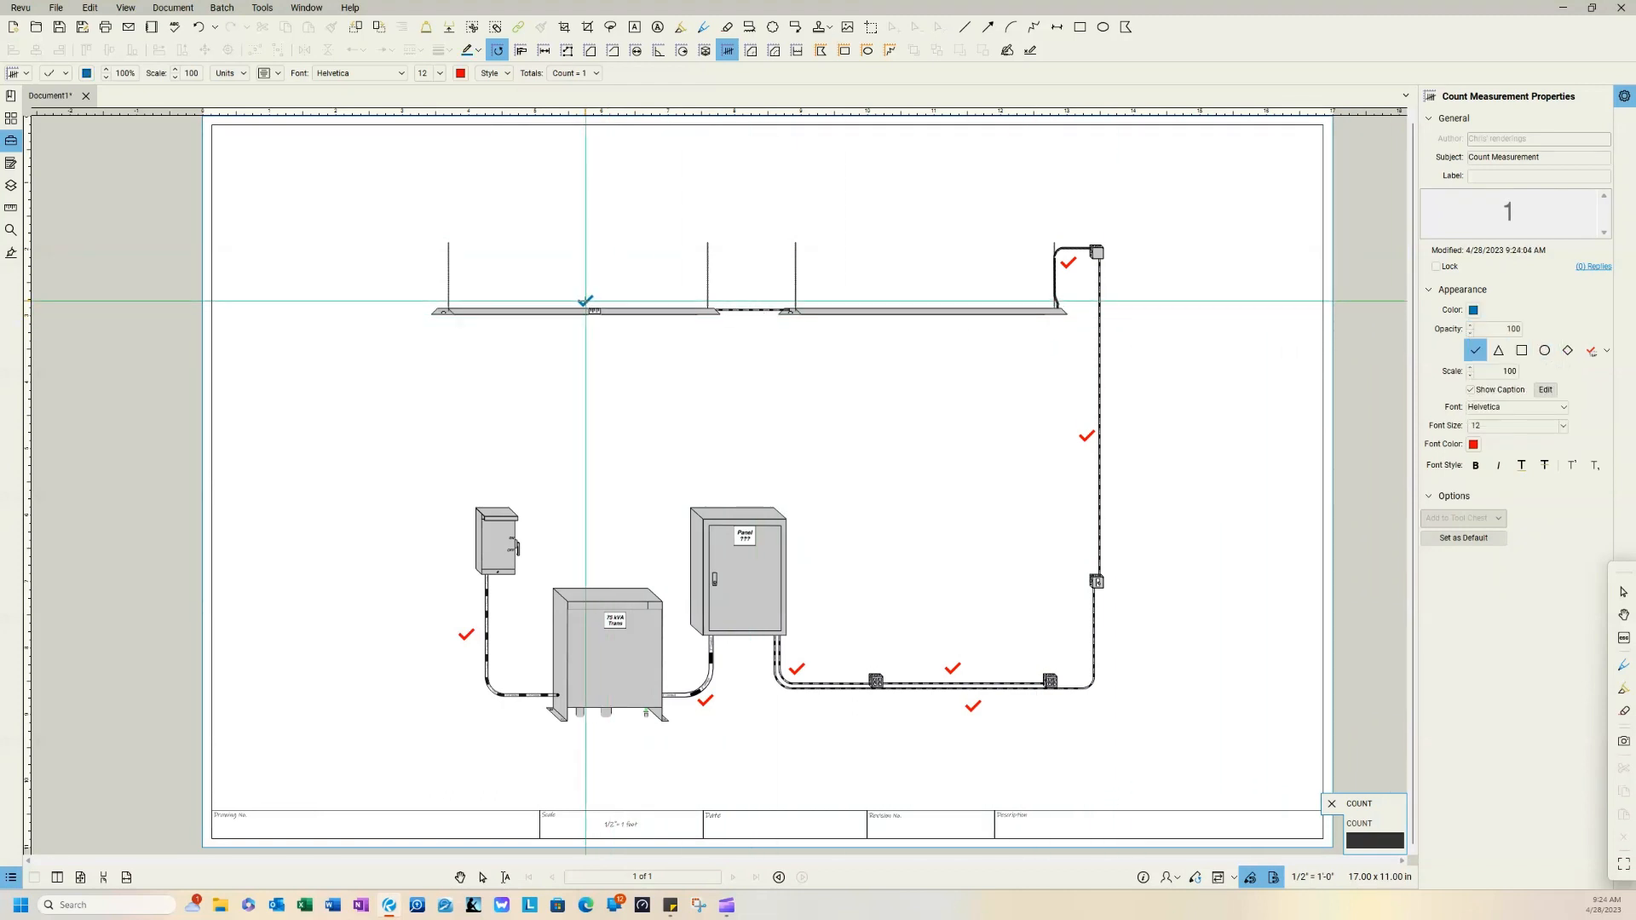
pyautogui.click(584, 296)
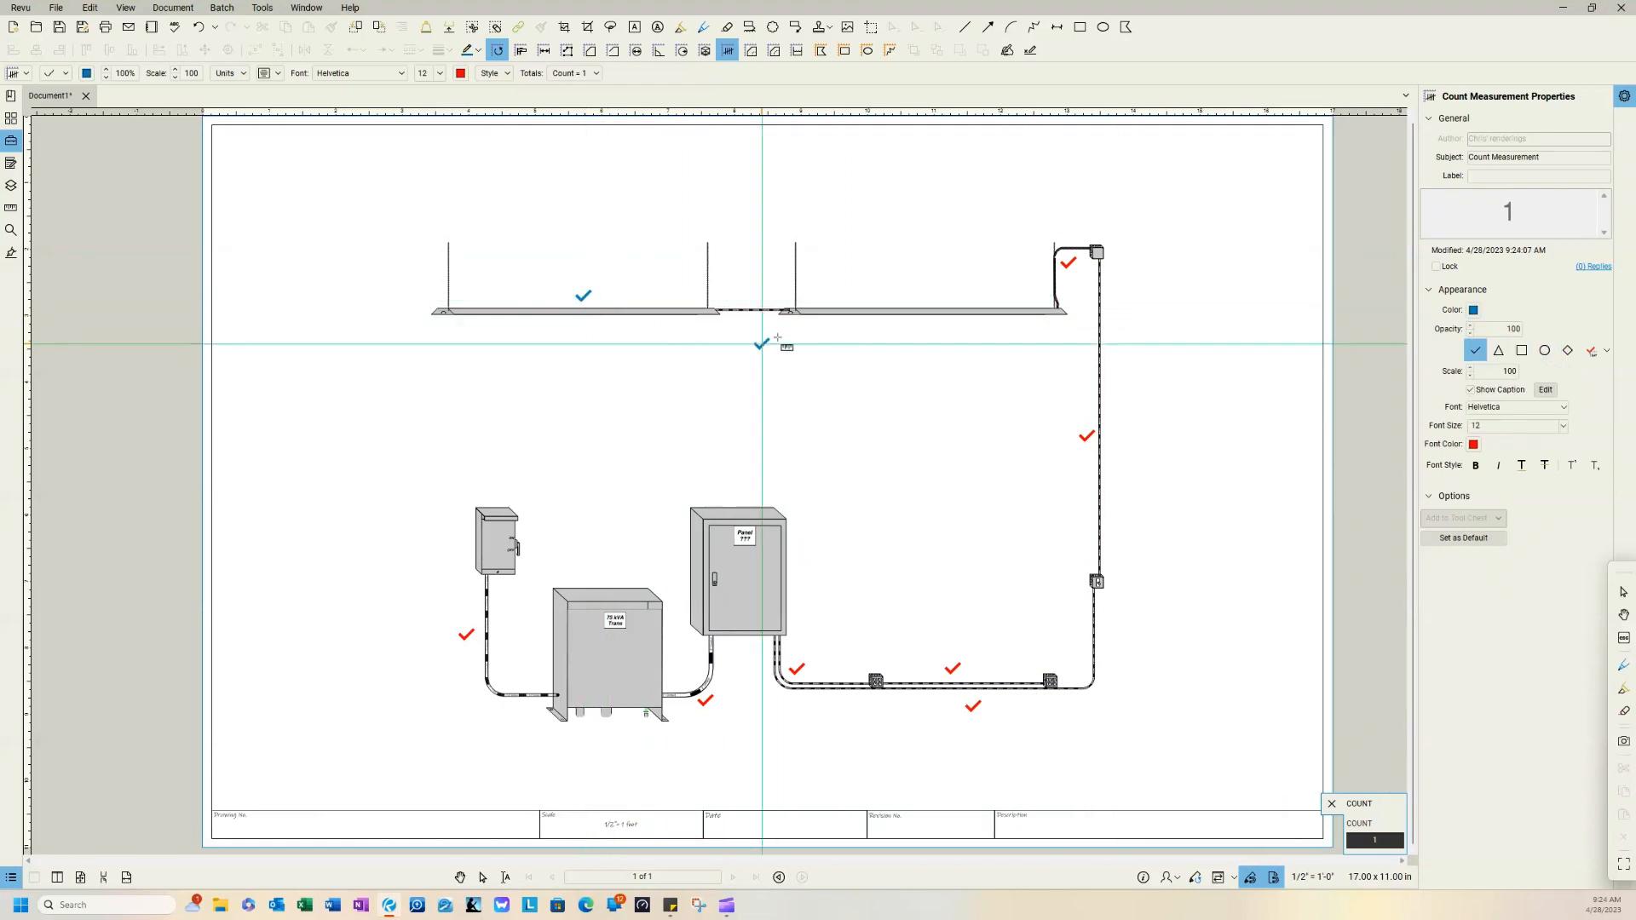
pyautogui.click(920, 294)
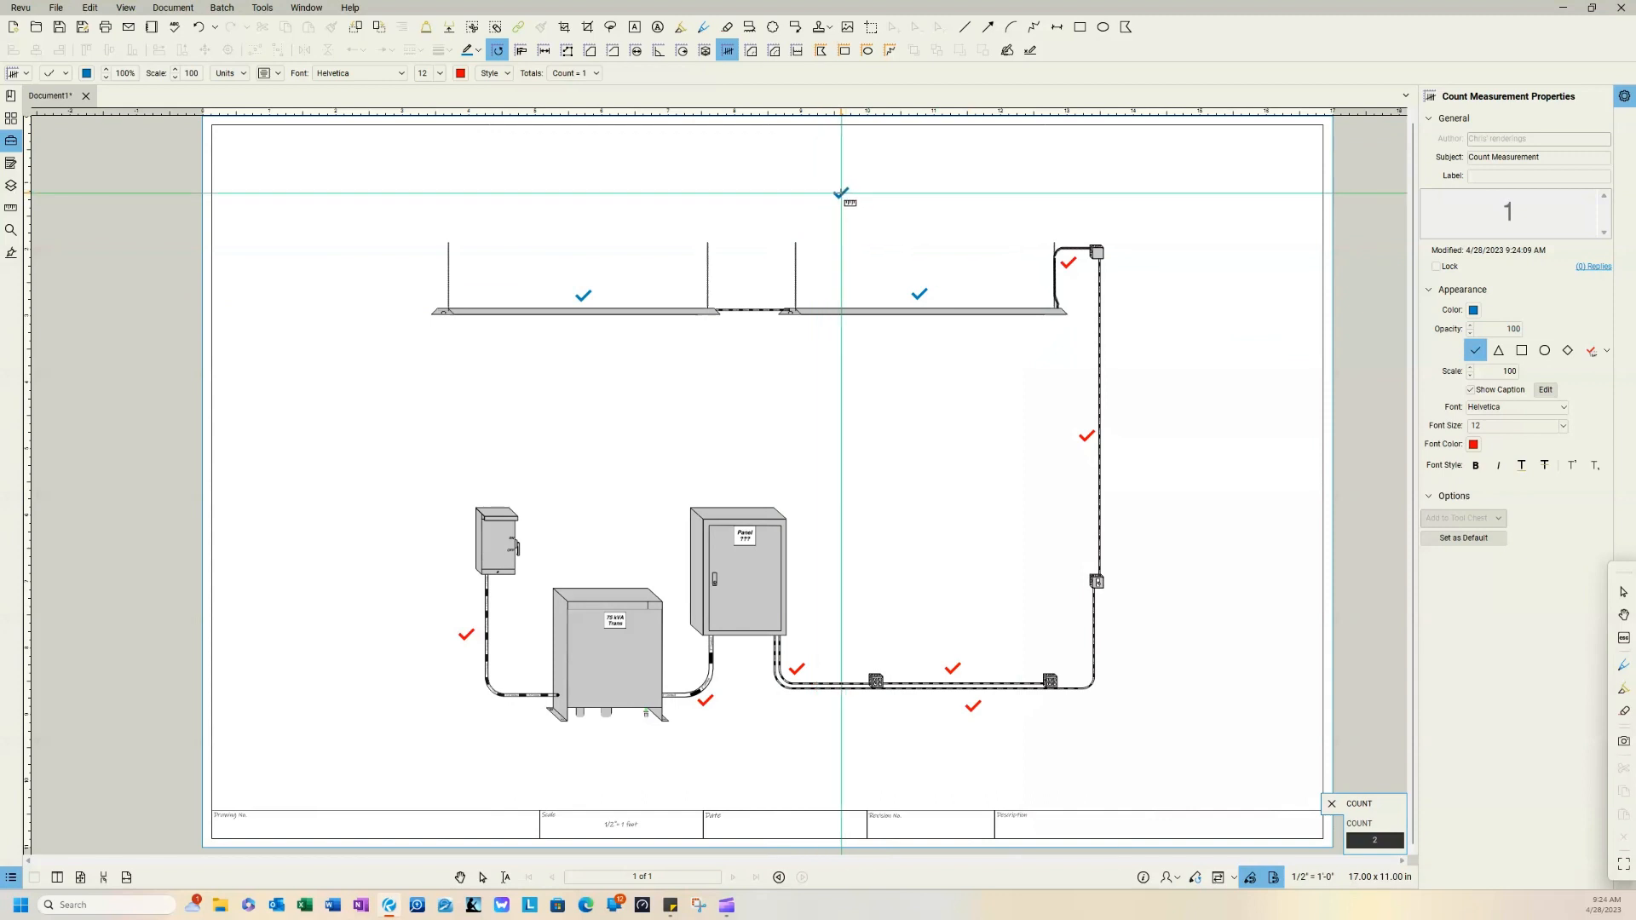
pyautogui.press('Escape')
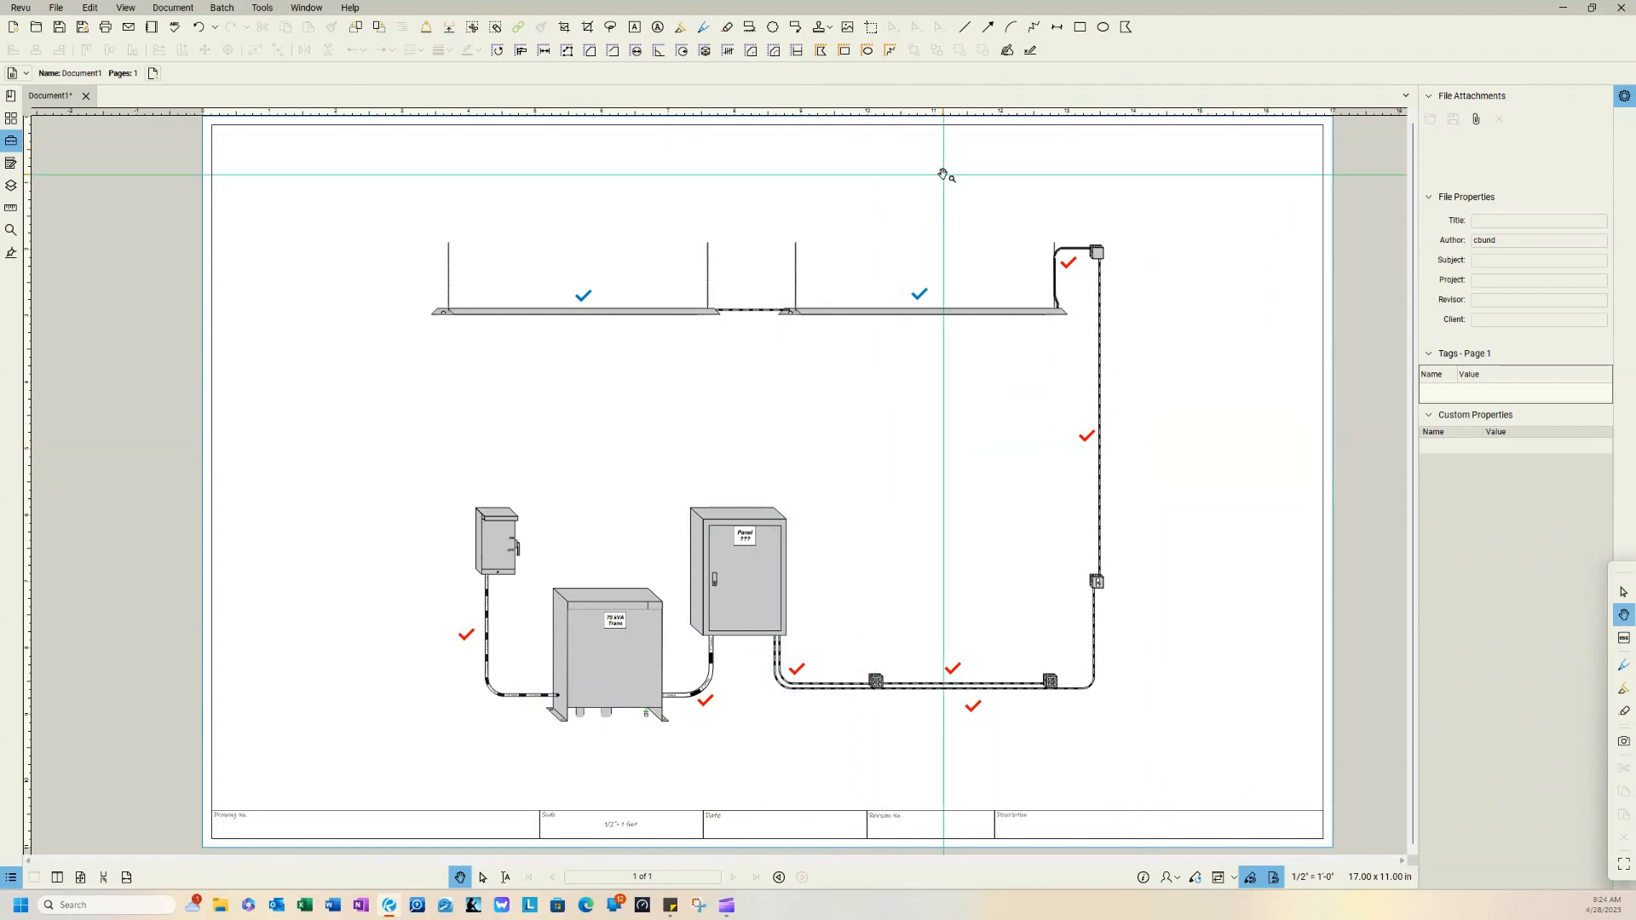
pyautogui.rightClick(1080, 276)
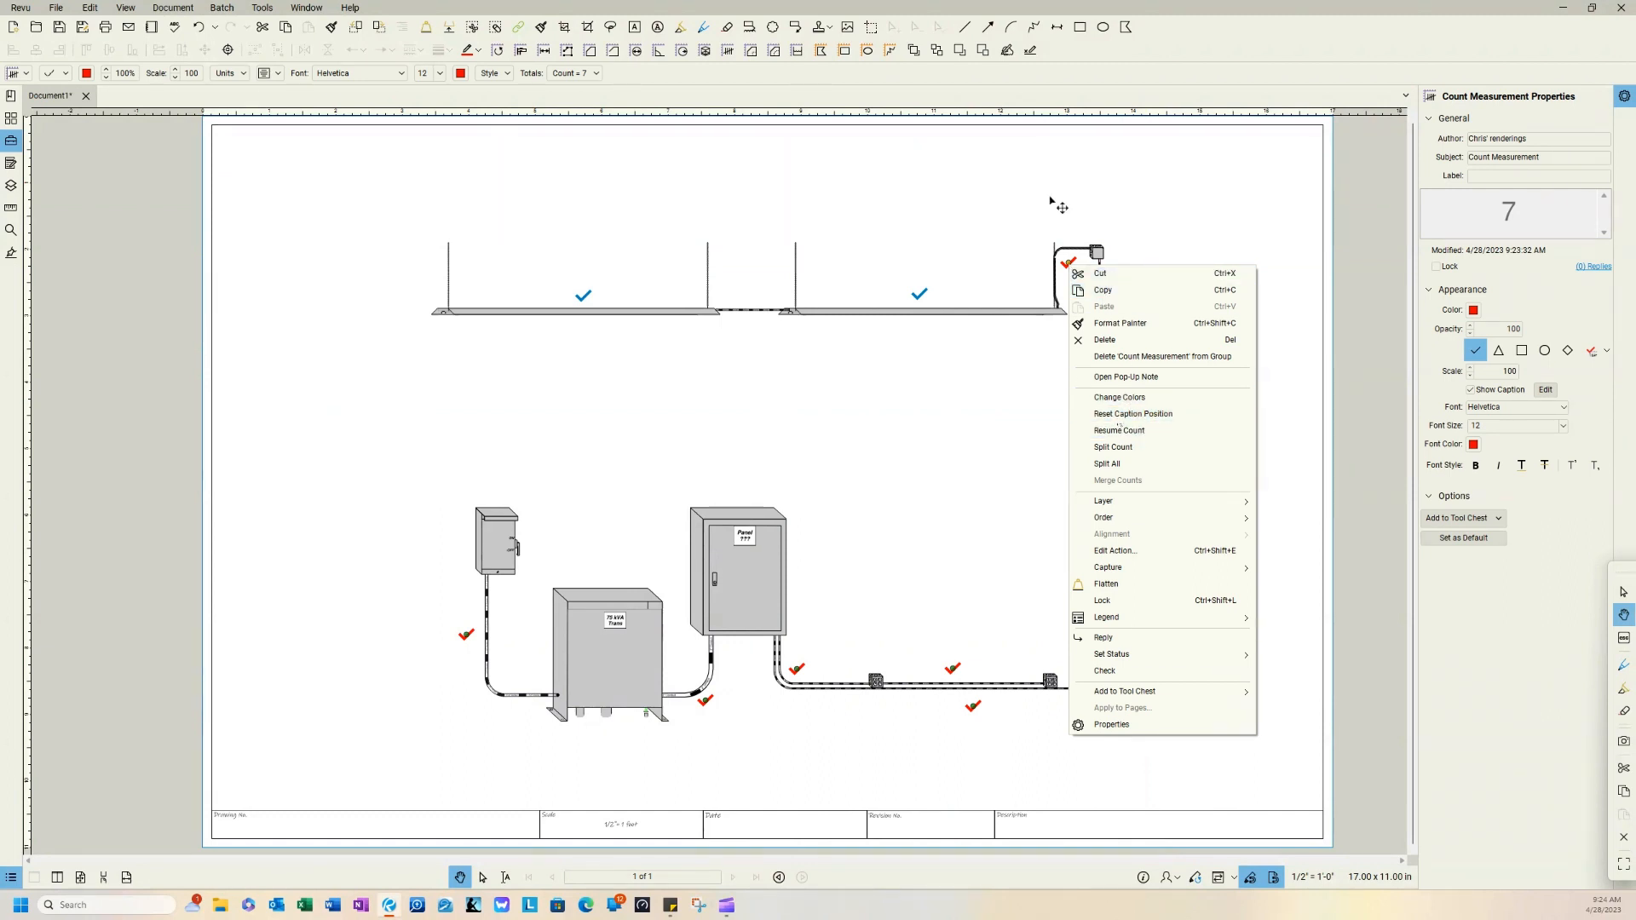
pyautogui.click(1127, 223)
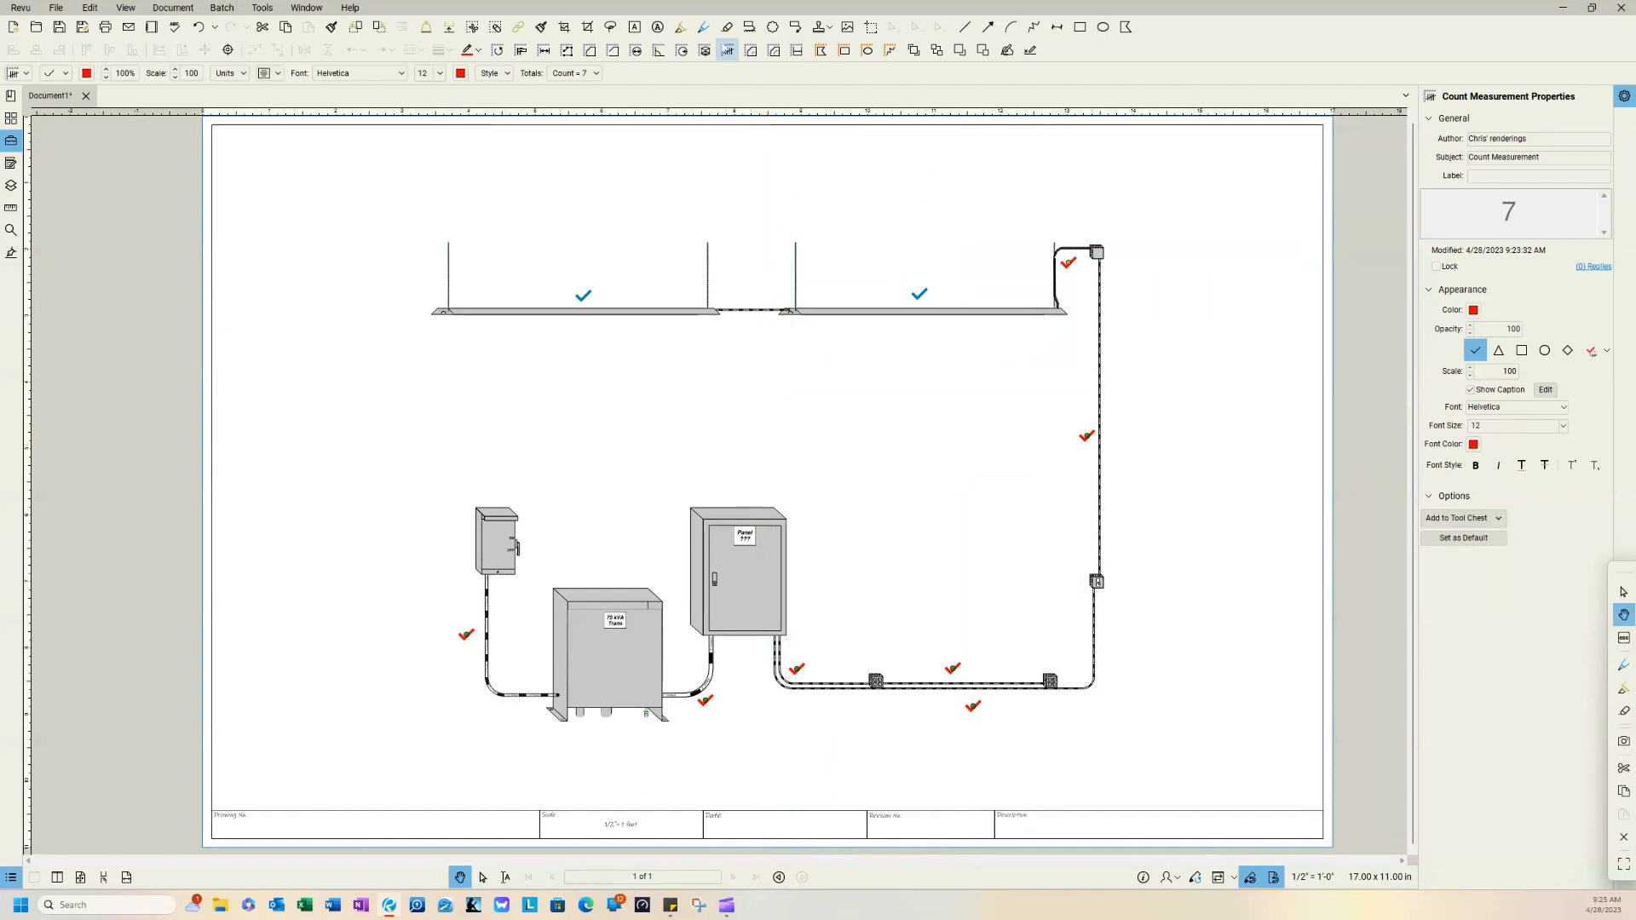
# Step: Create a green count marking the disconnect, the transformer and the panel, and select that count group
pyautogui.click(728, 51)
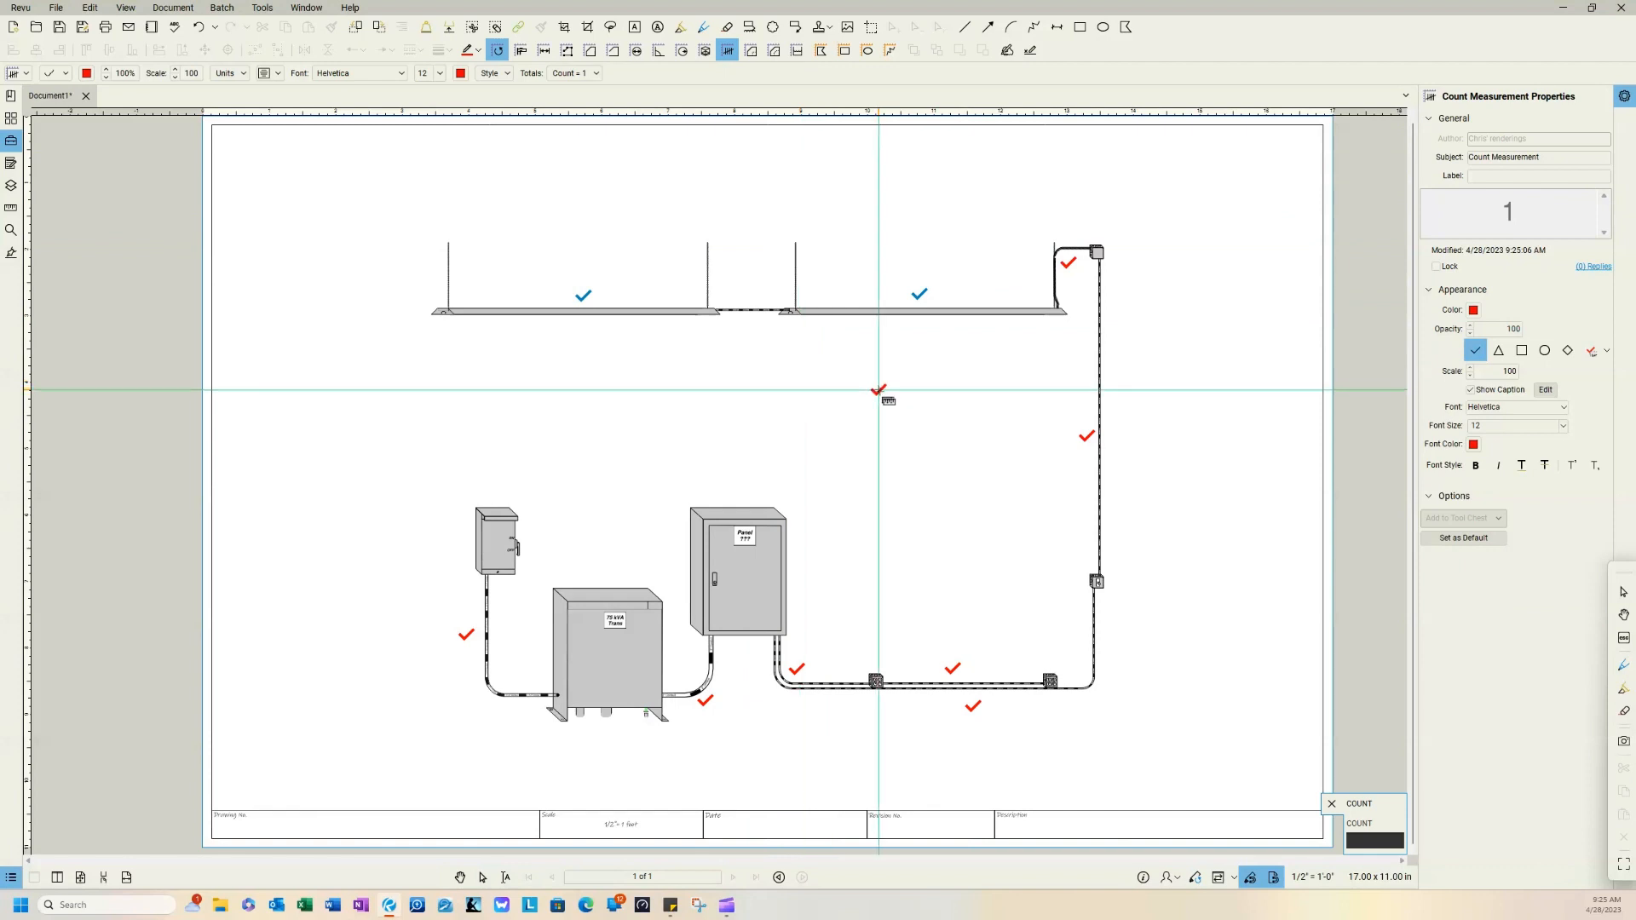
pyautogui.click(1474, 312)
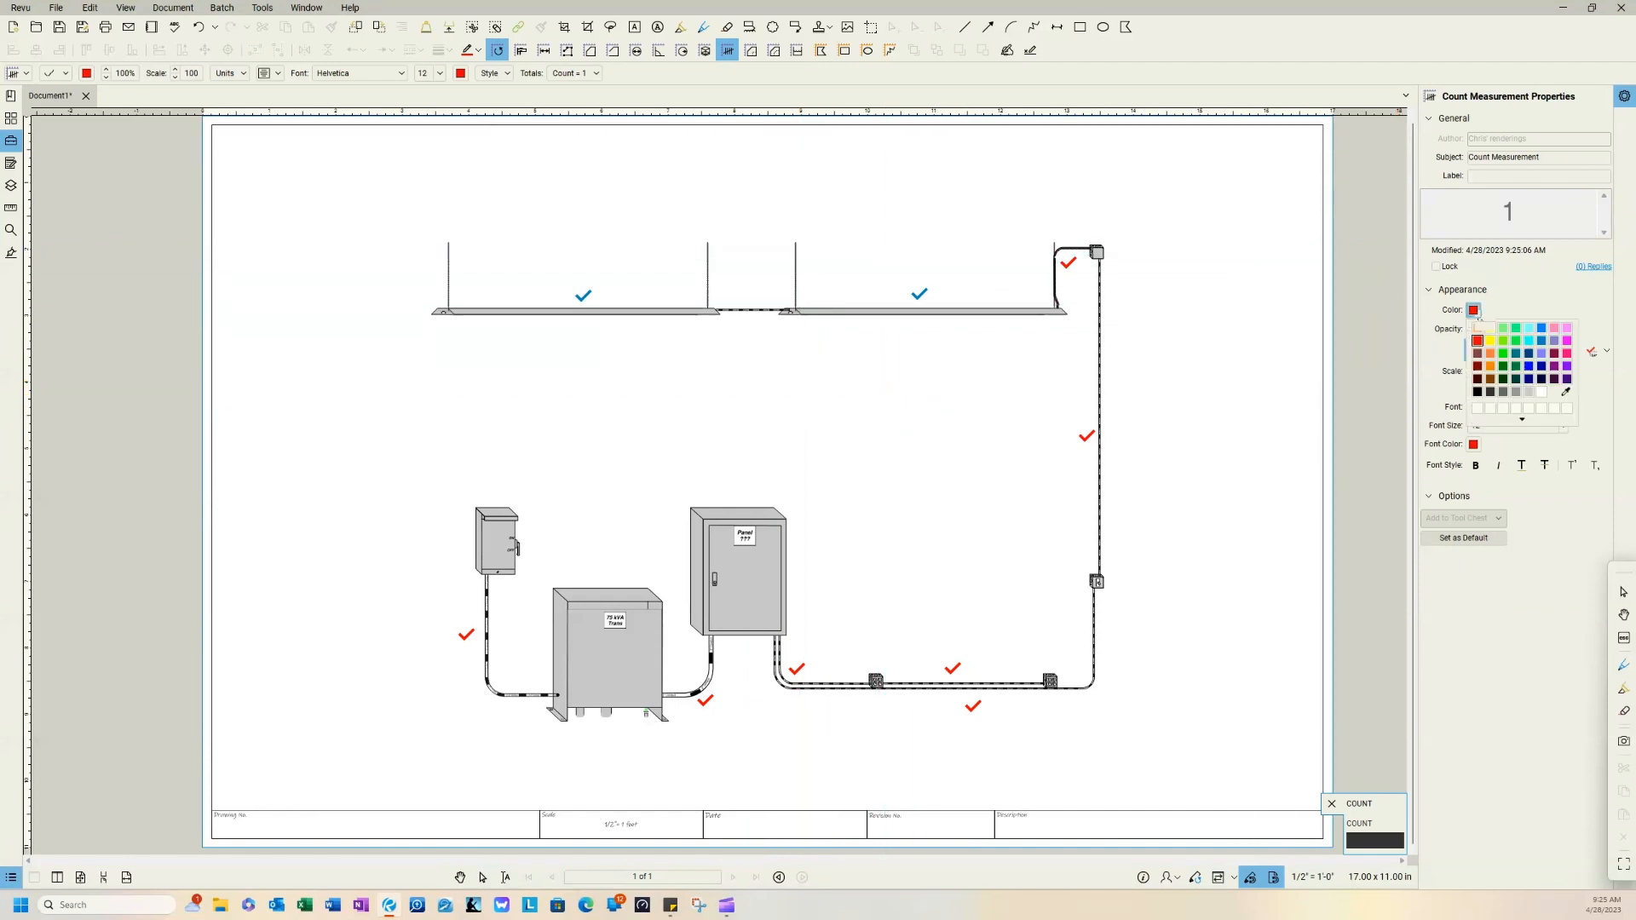
pyautogui.click(1517, 329)
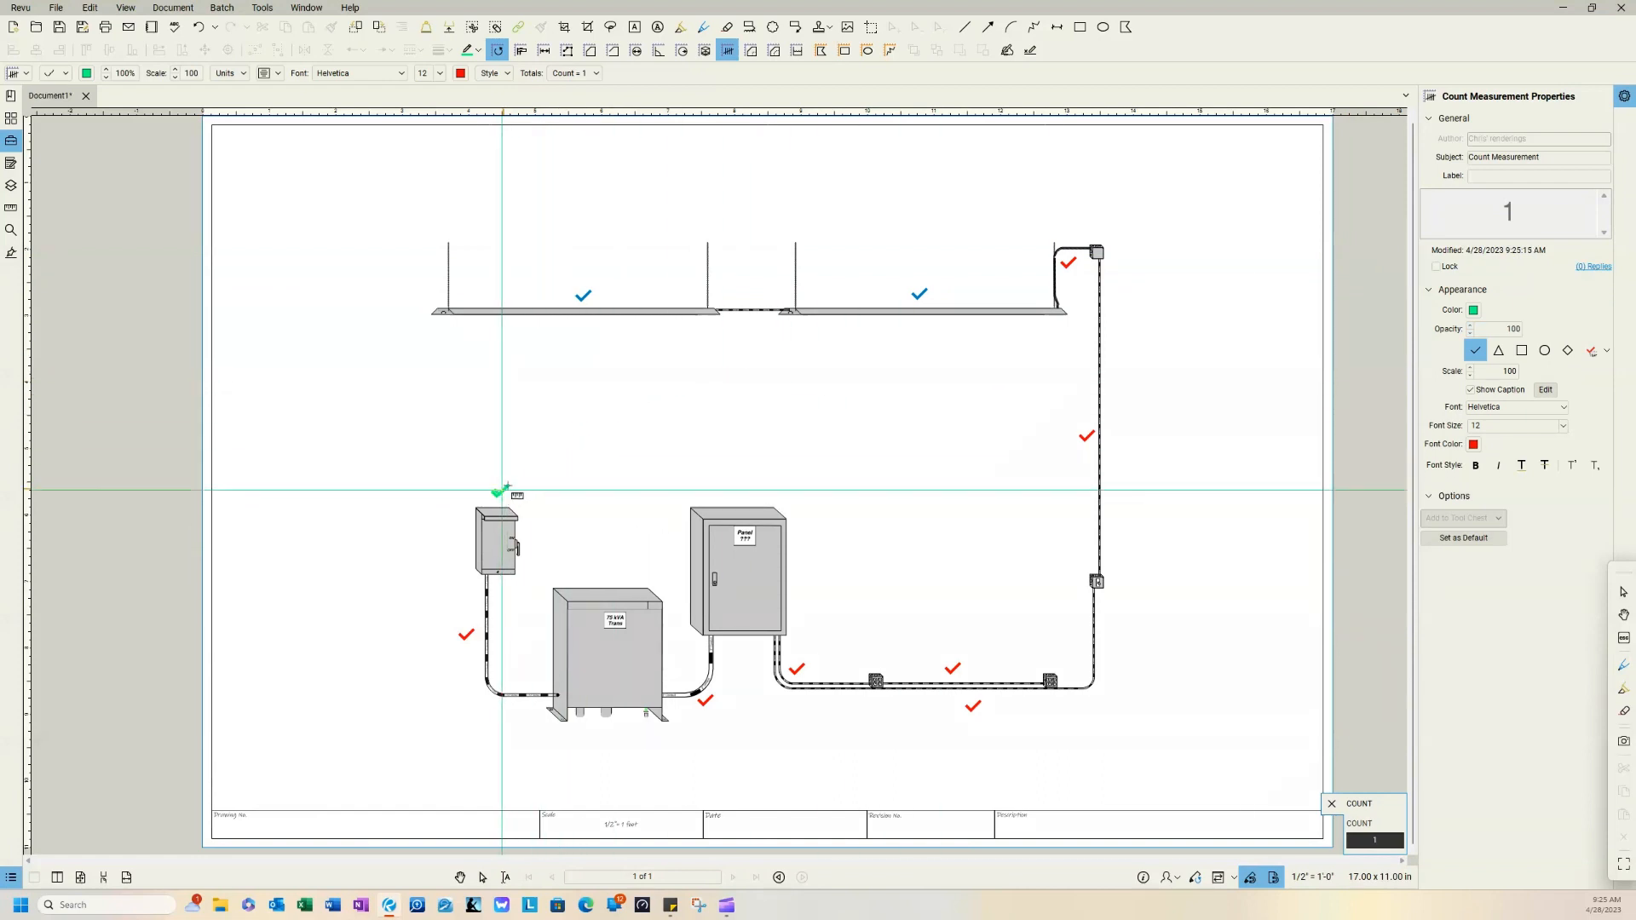
pyautogui.click(601, 579)
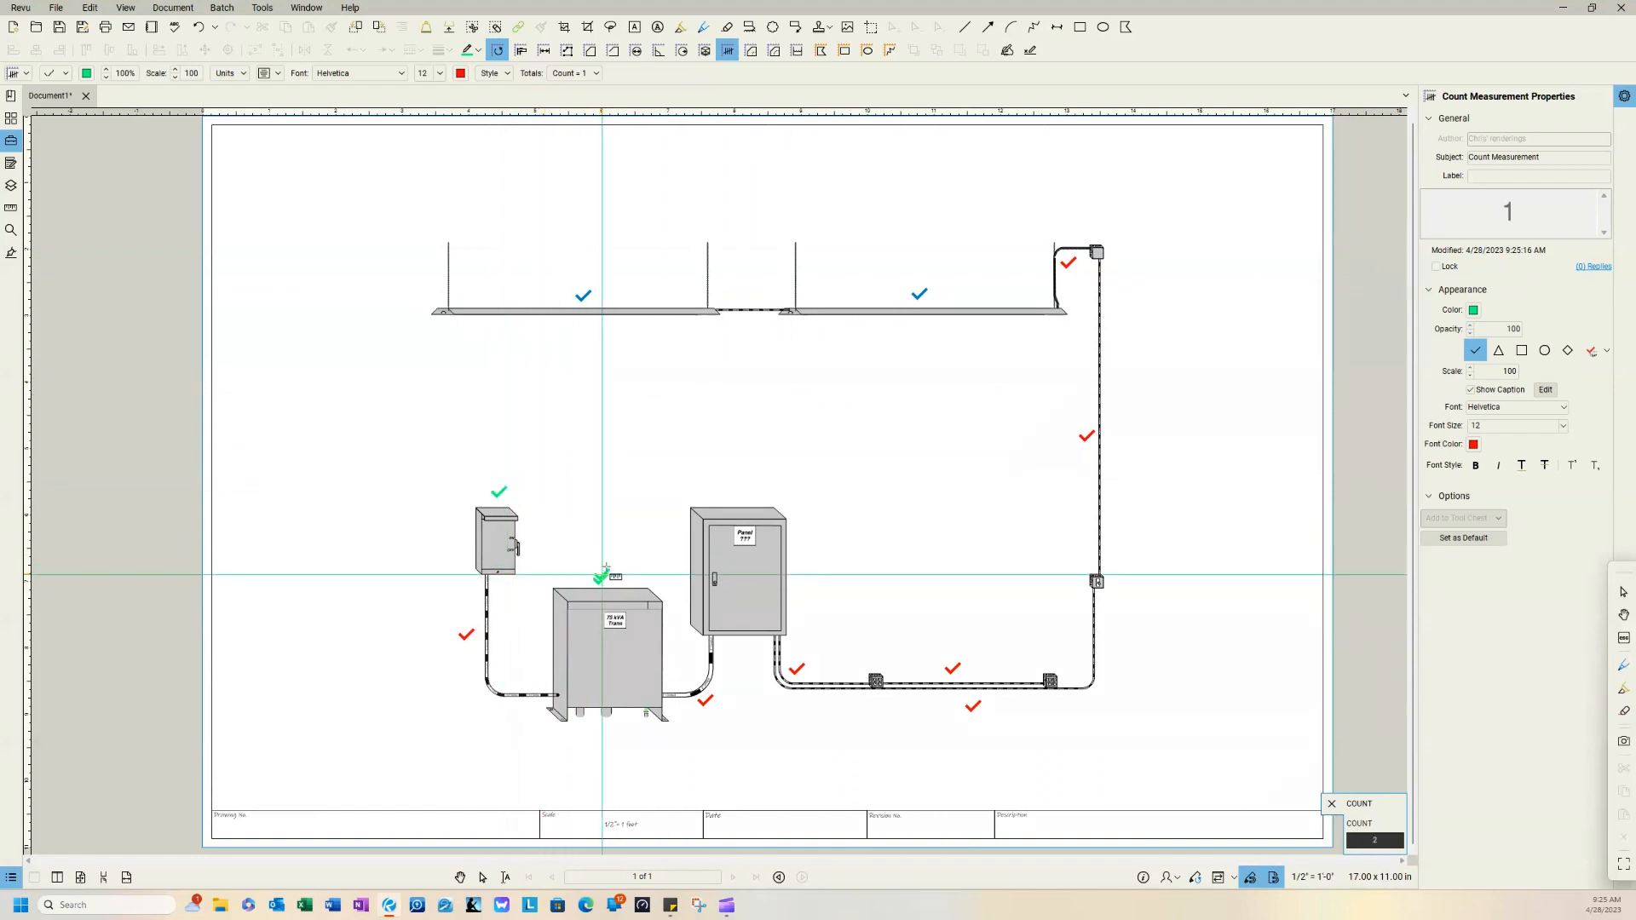
pyautogui.click(720, 496)
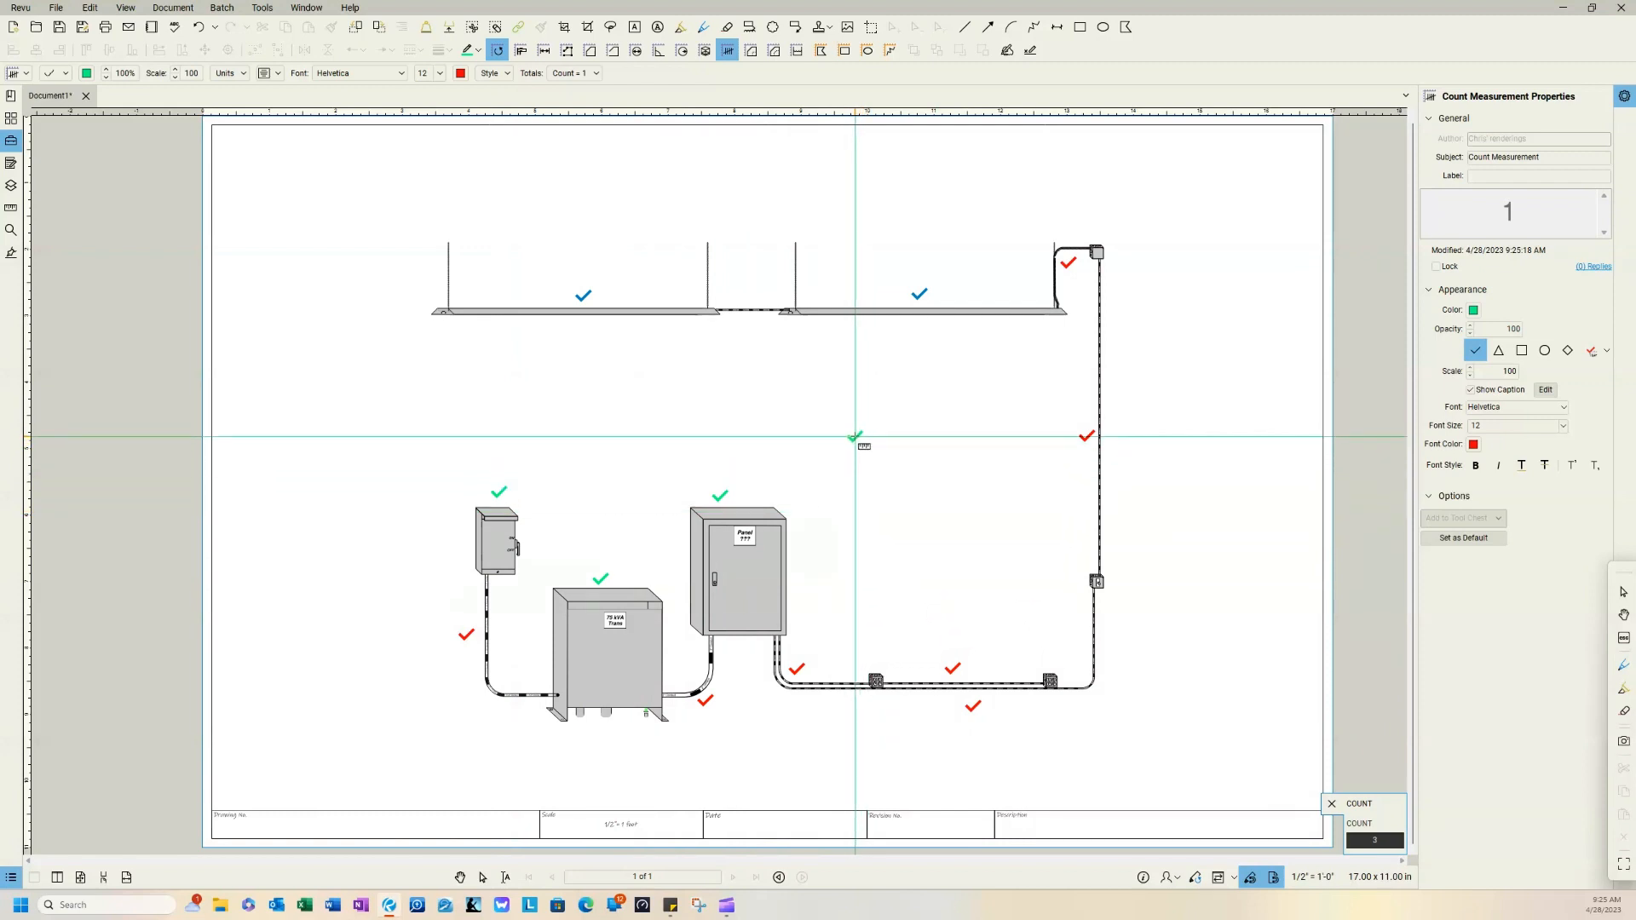
pyautogui.press('Escape')
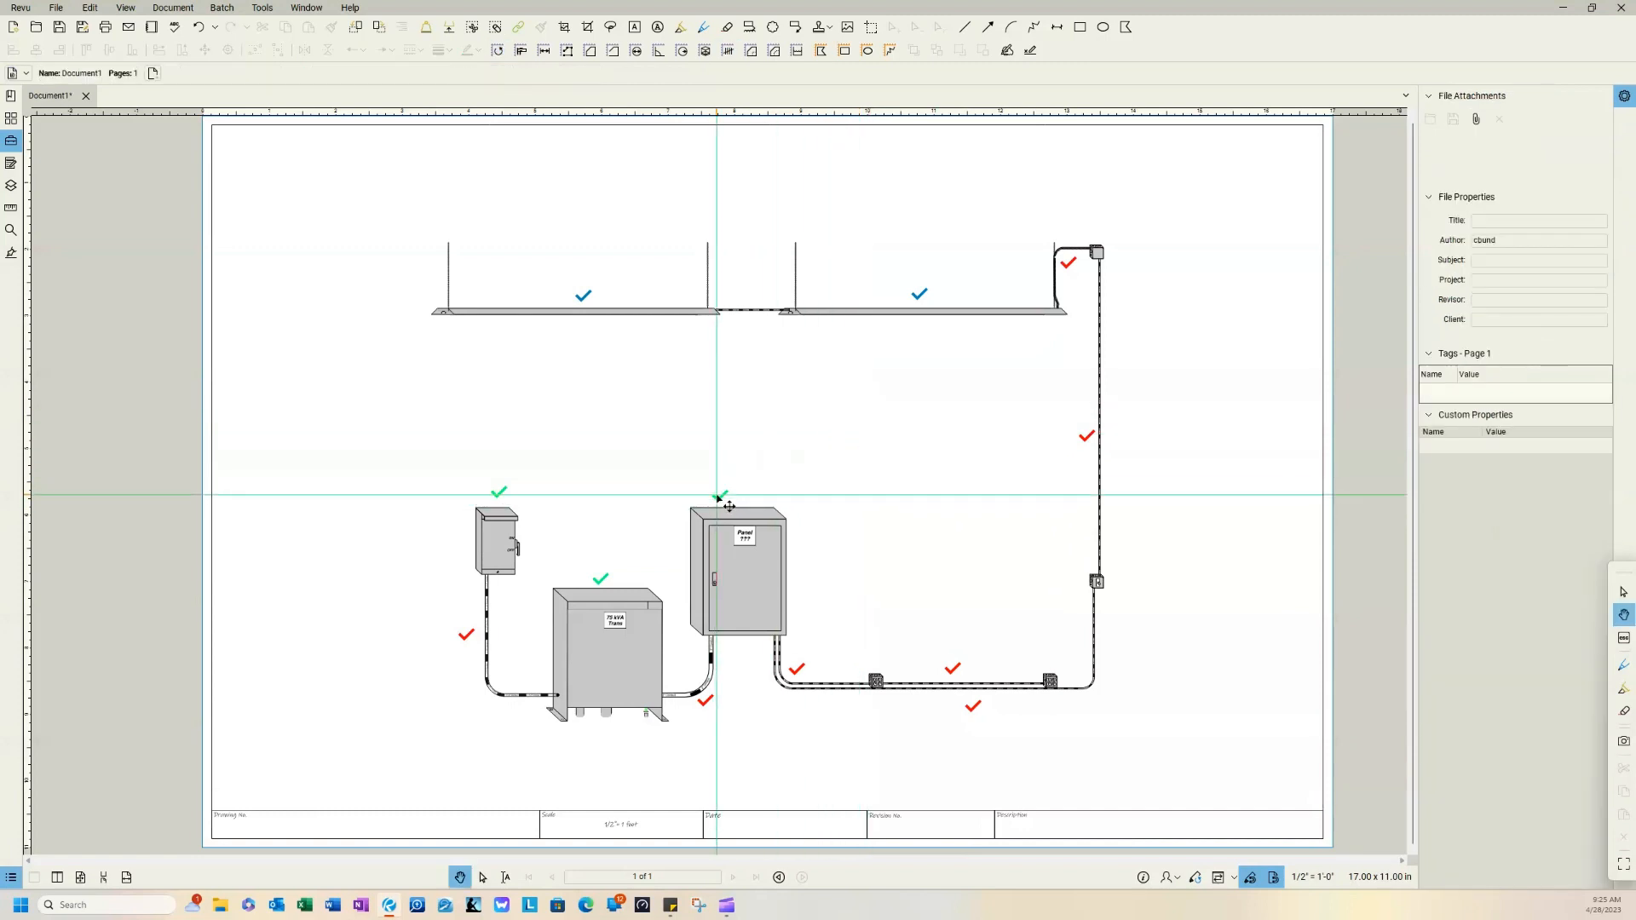
pyautogui.click(729, 506)
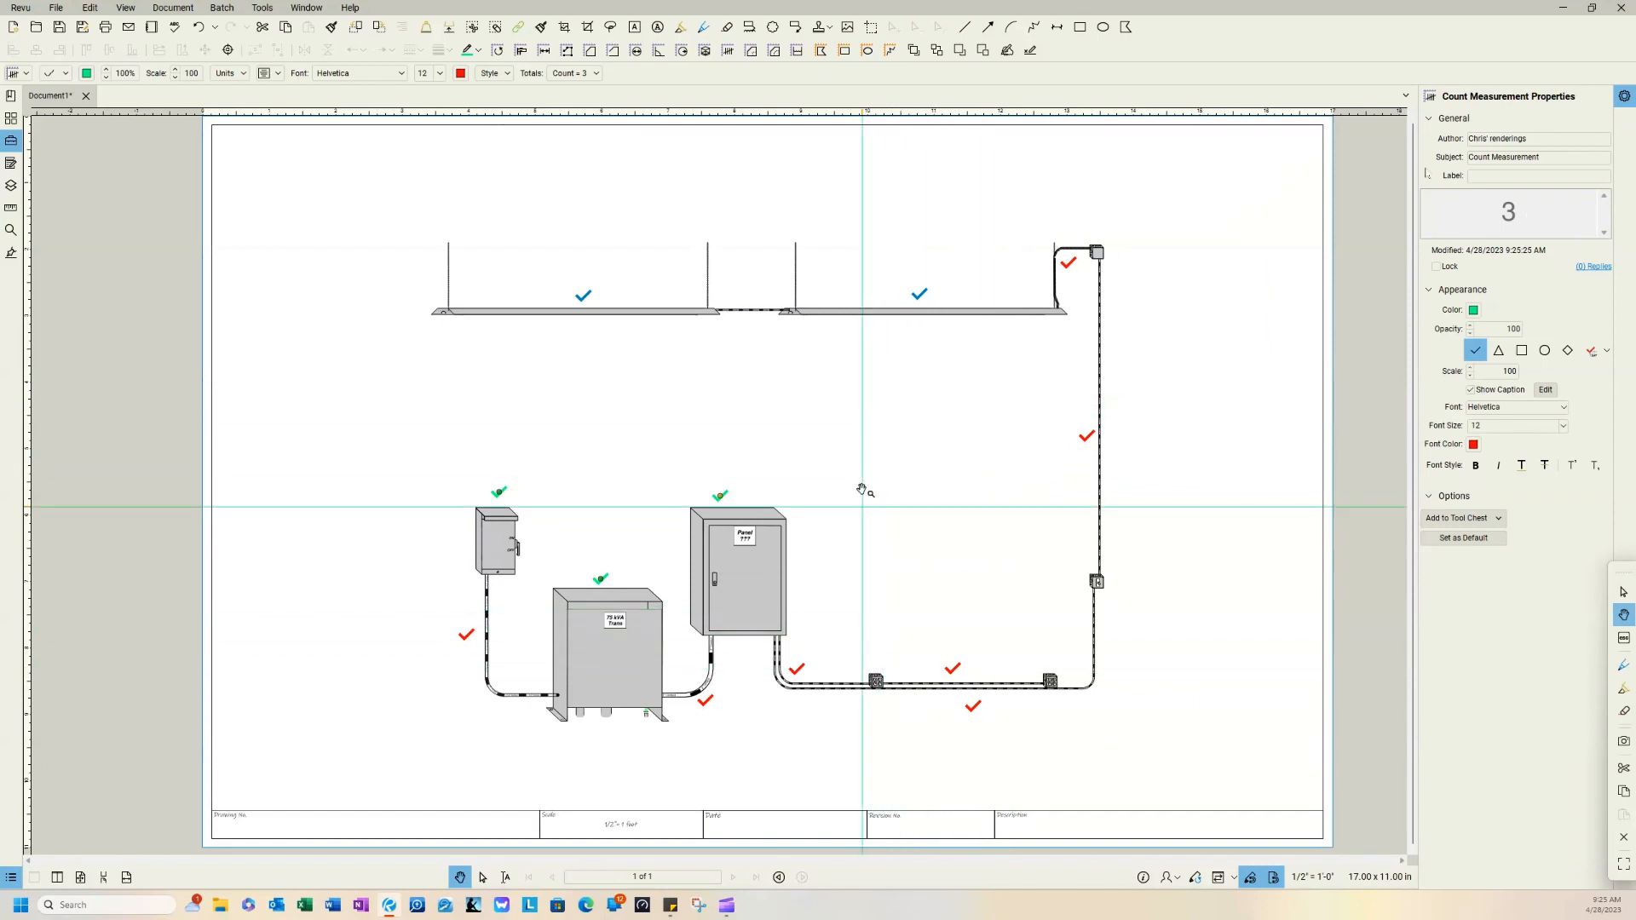
# Step: Create a black count with one check mark beside each of the four junction boxes along the conduit
pyautogui.click(729, 53)
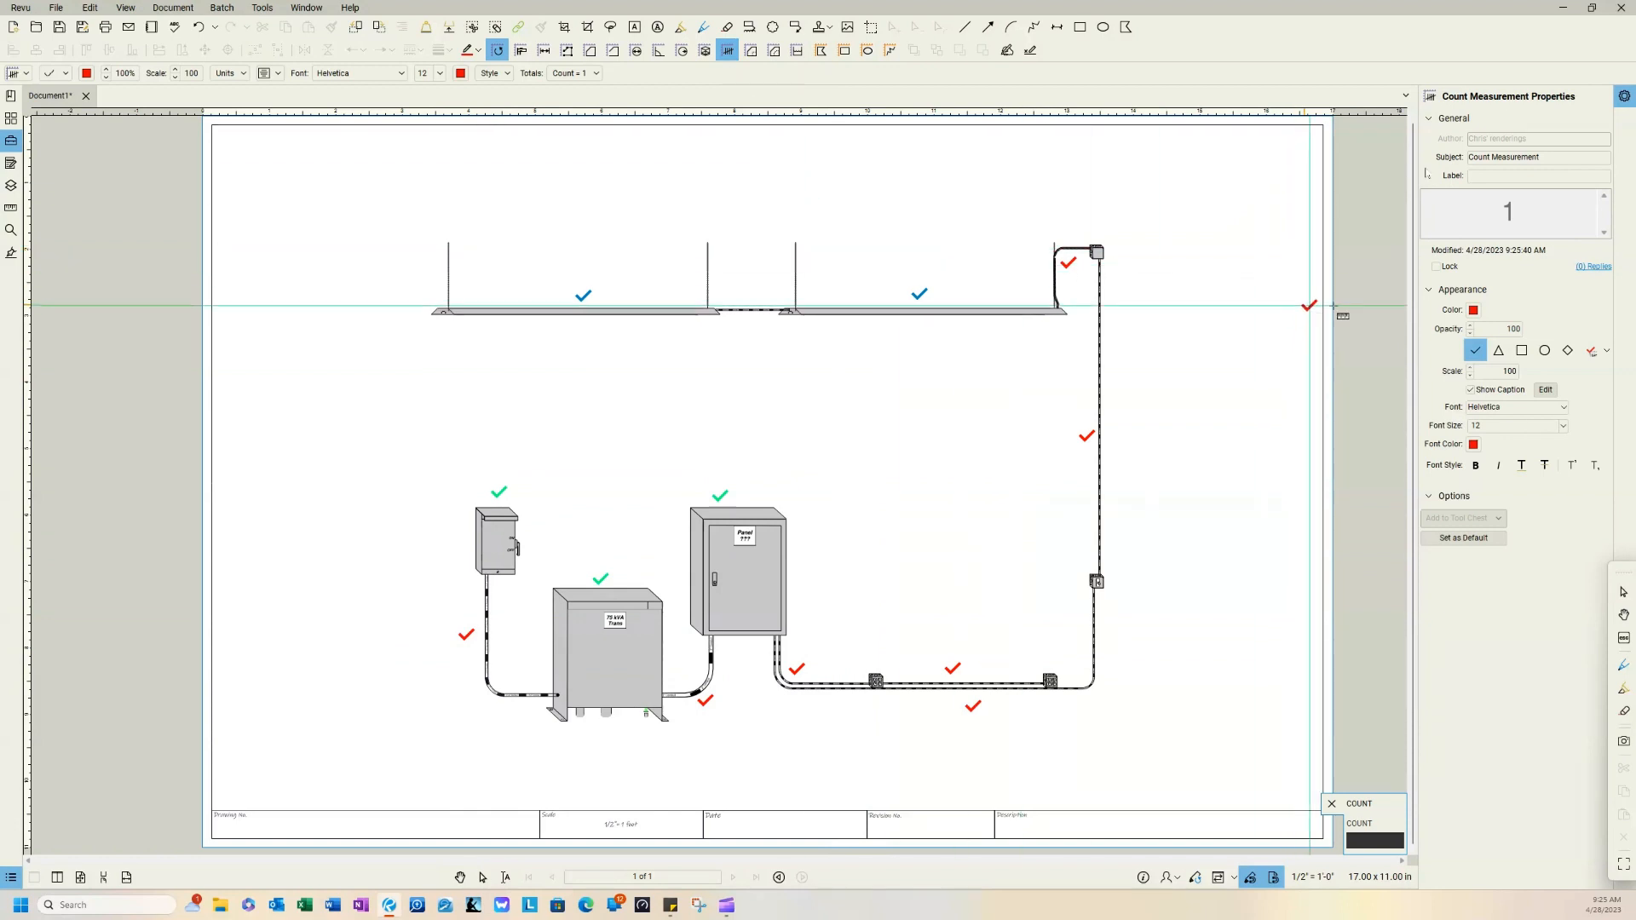
pyautogui.click(1474, 310)
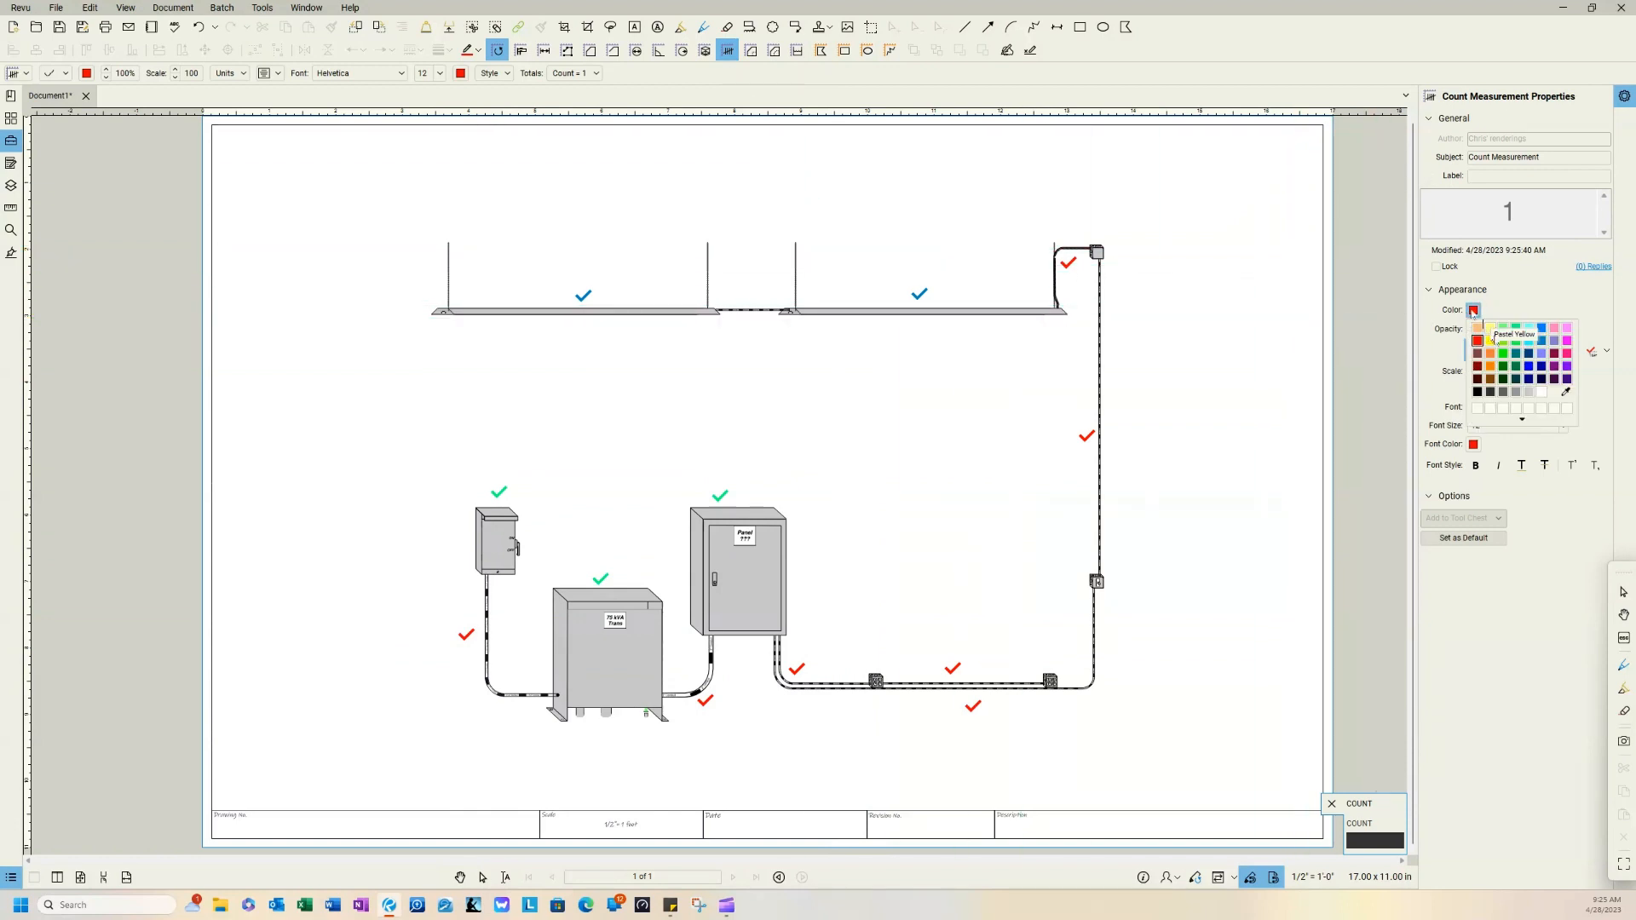
pyautogui.click(1554, 328)
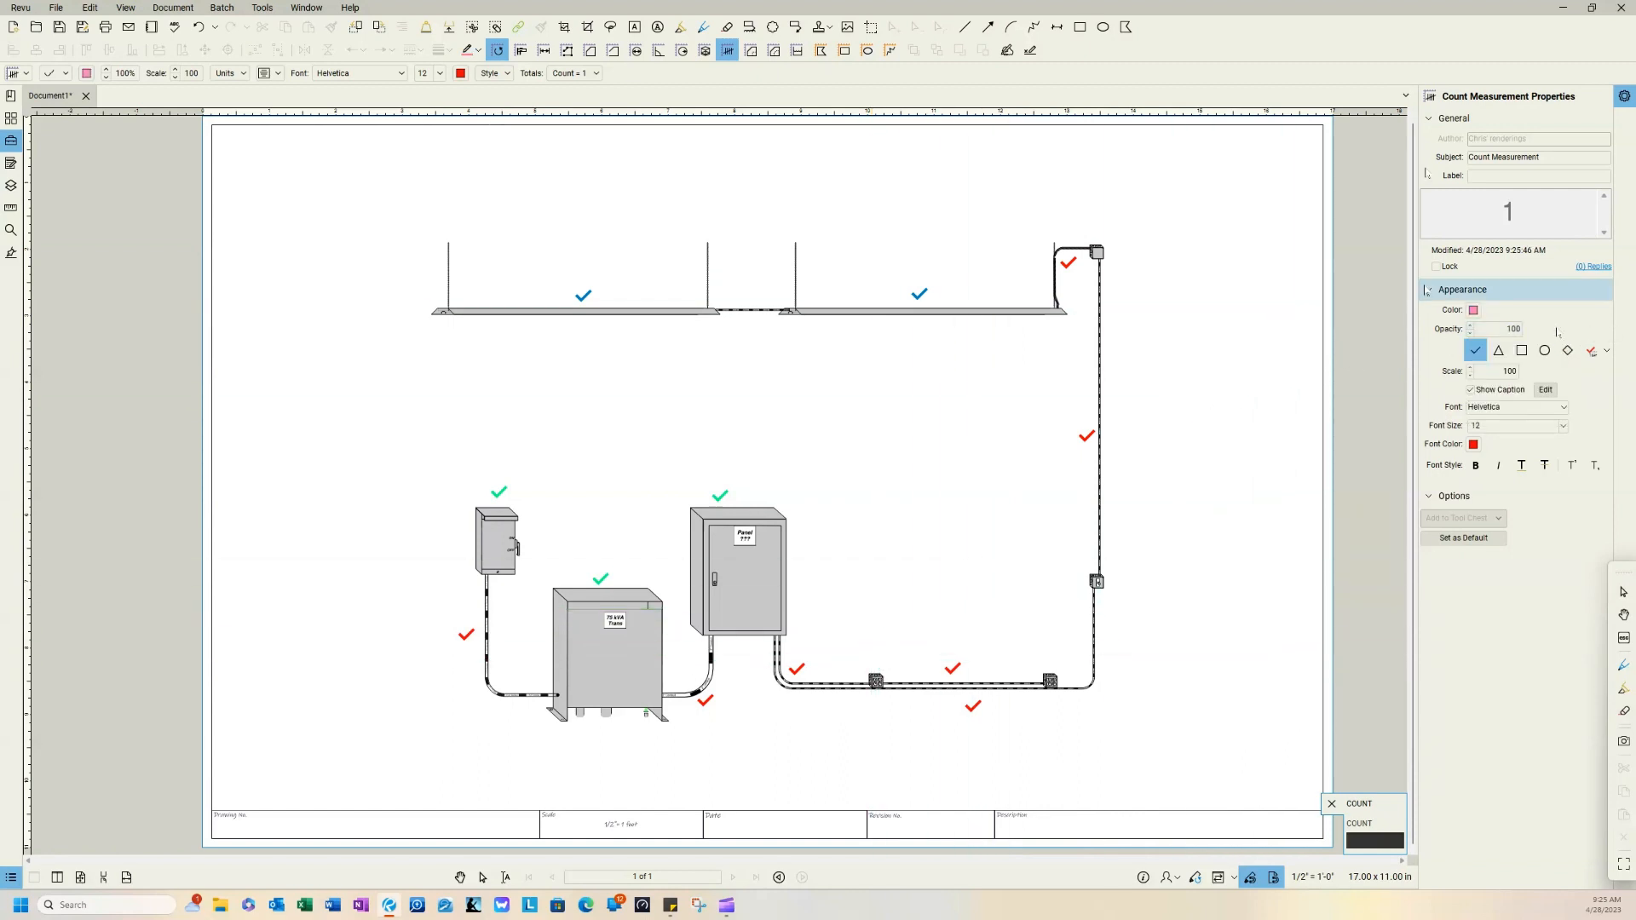
pyautogui.click(1473, 311)
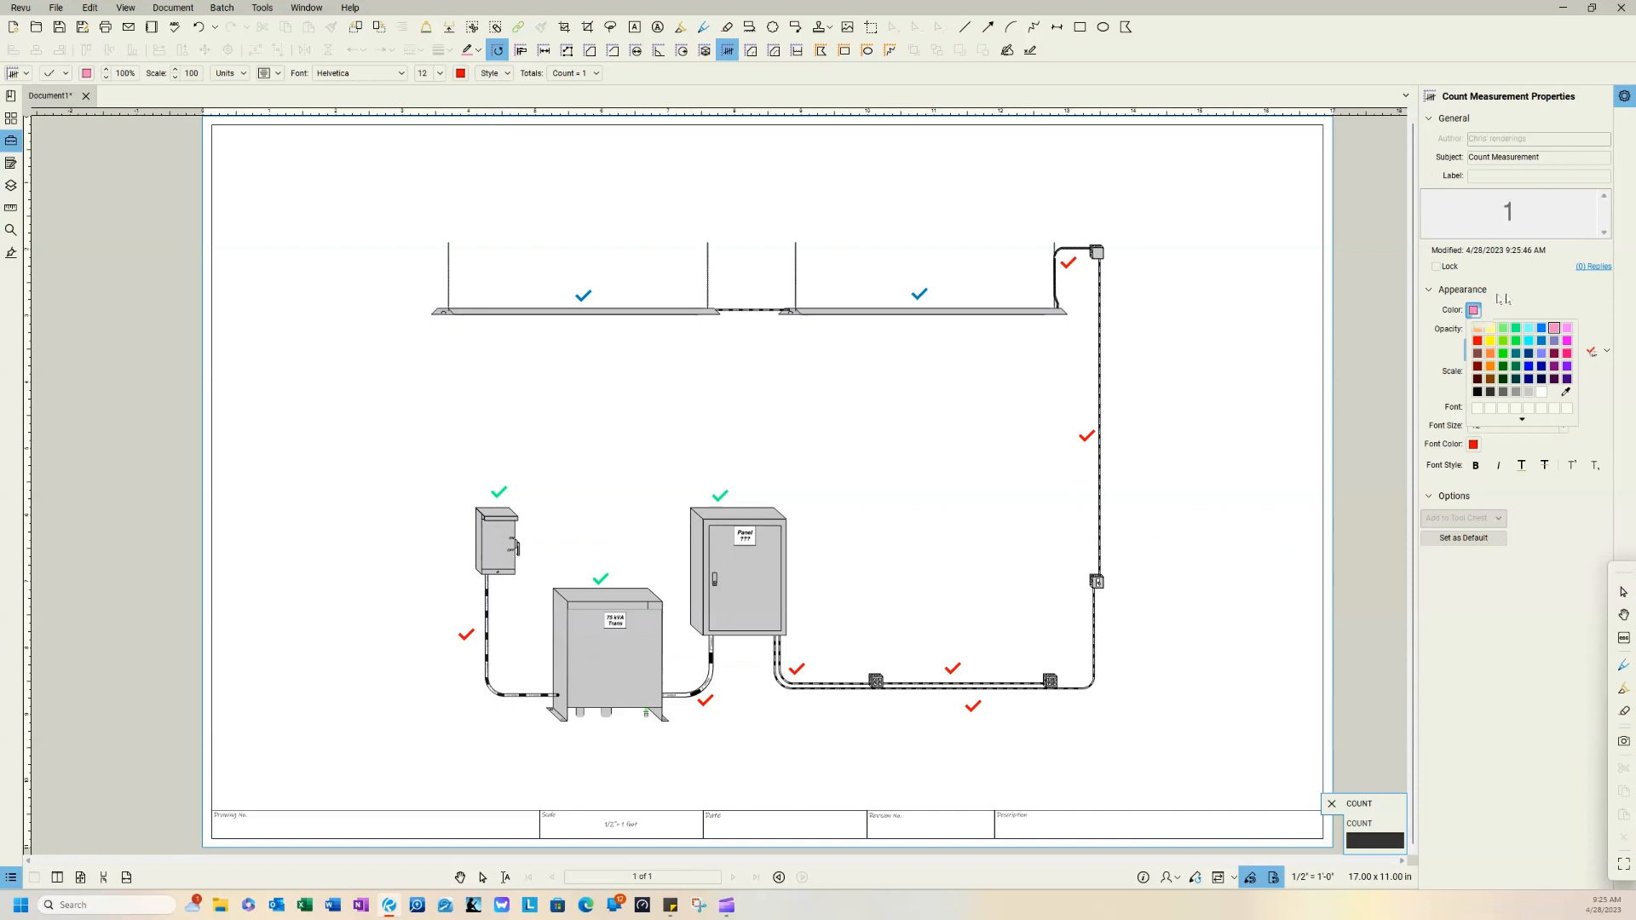
pyautogui.click(1478, 393)
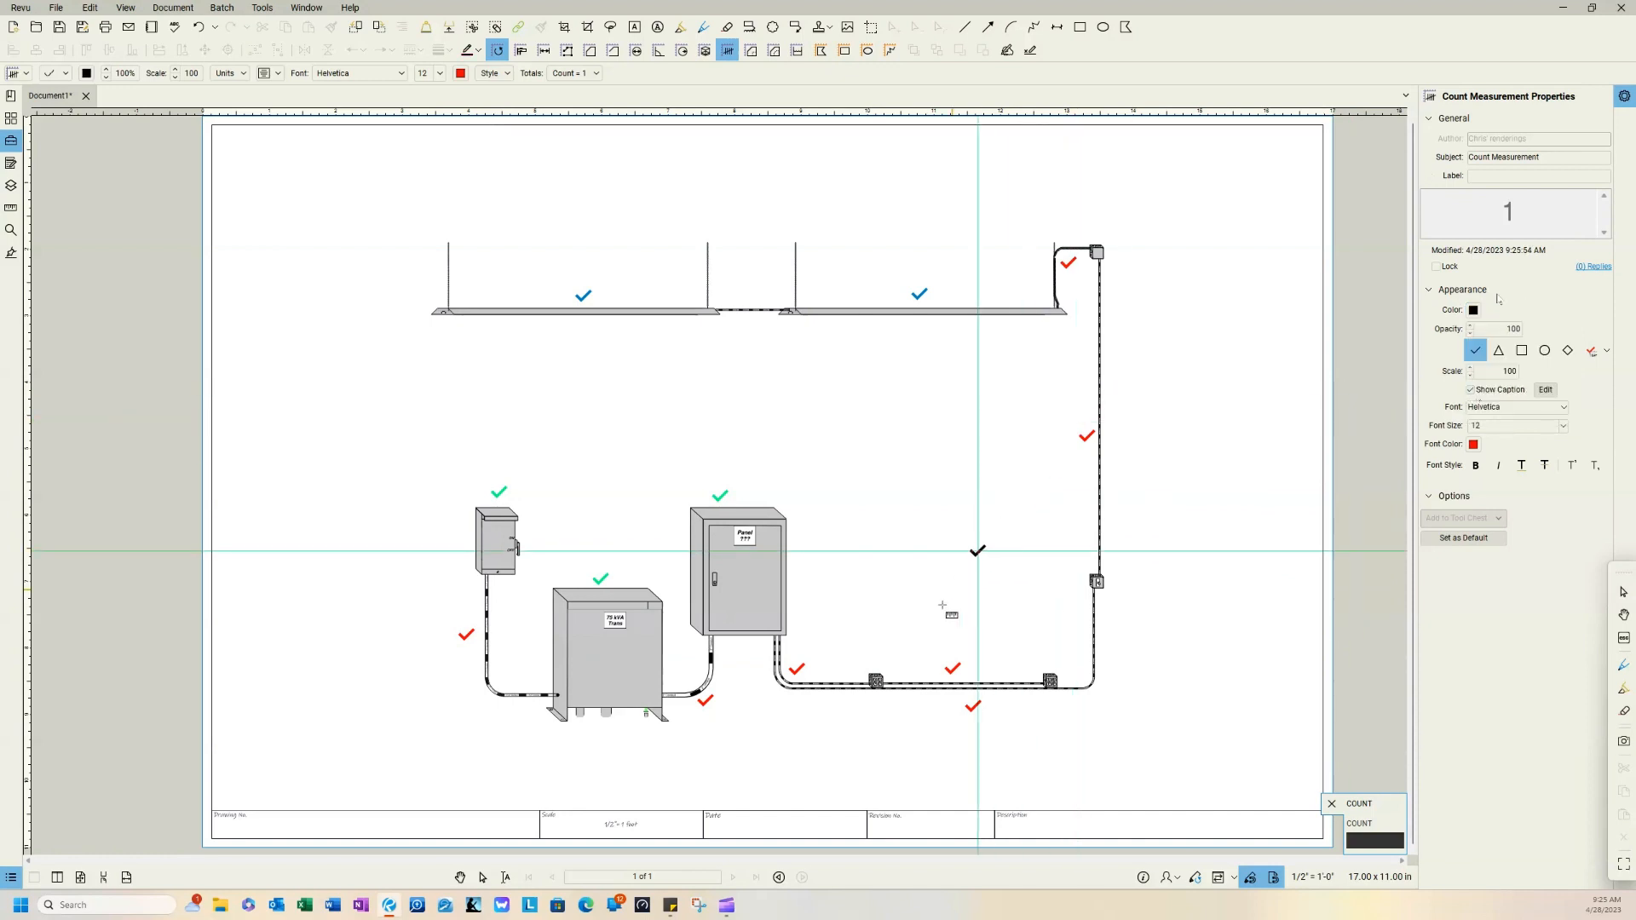
pyautogui.click(878, 659)
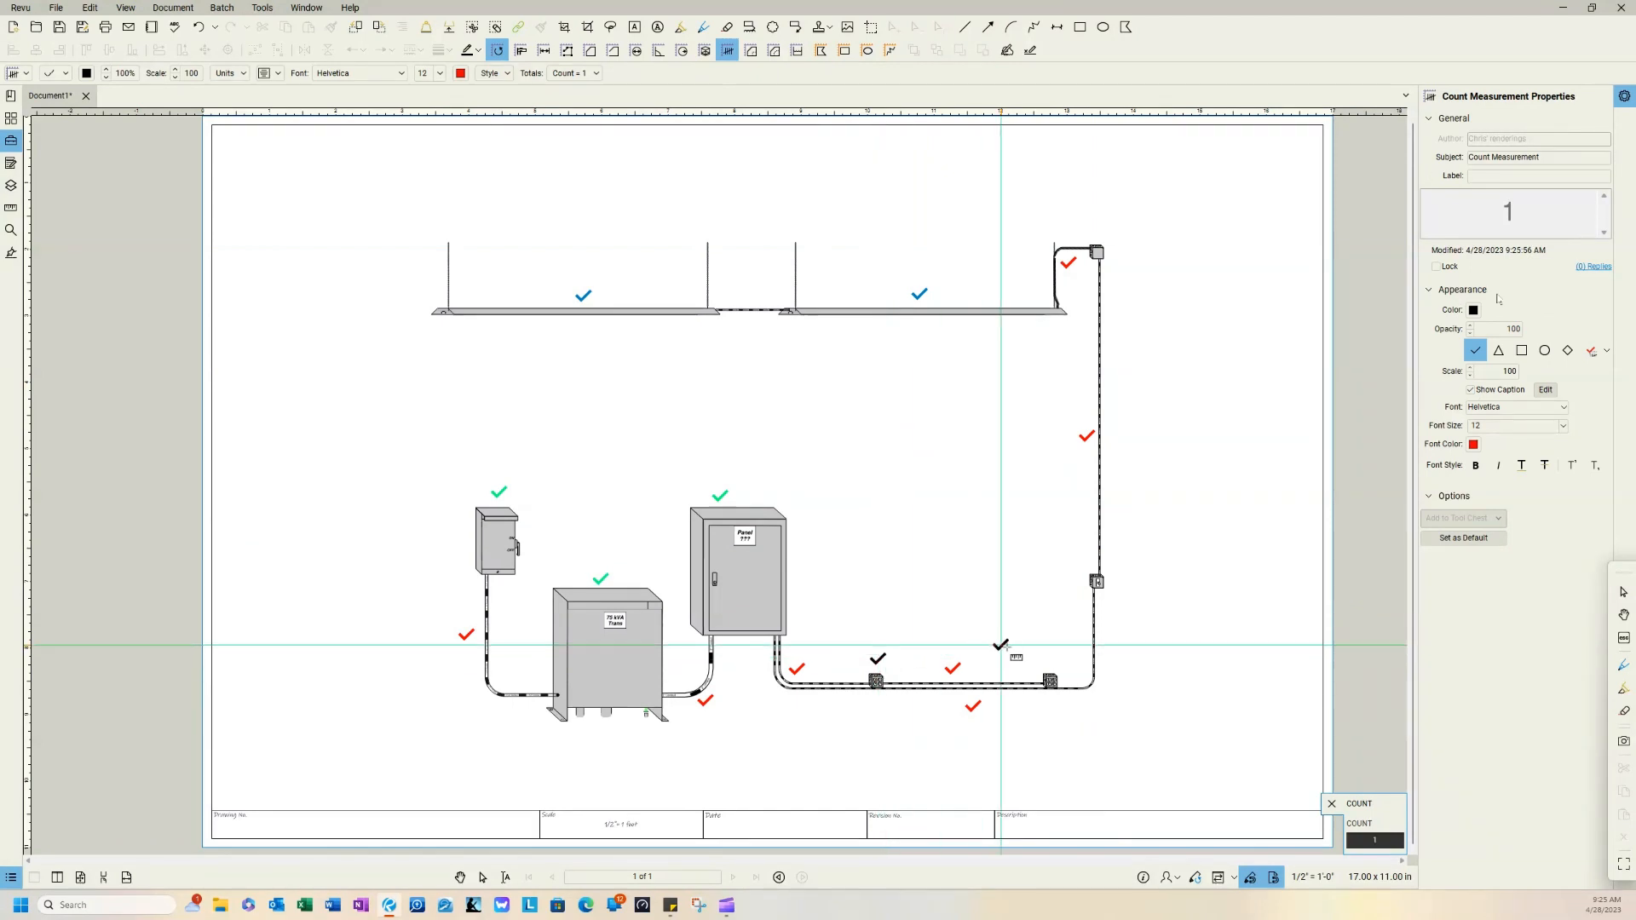
pyautogui.click(1045, 661)
pyautogui.click(1069, 581)
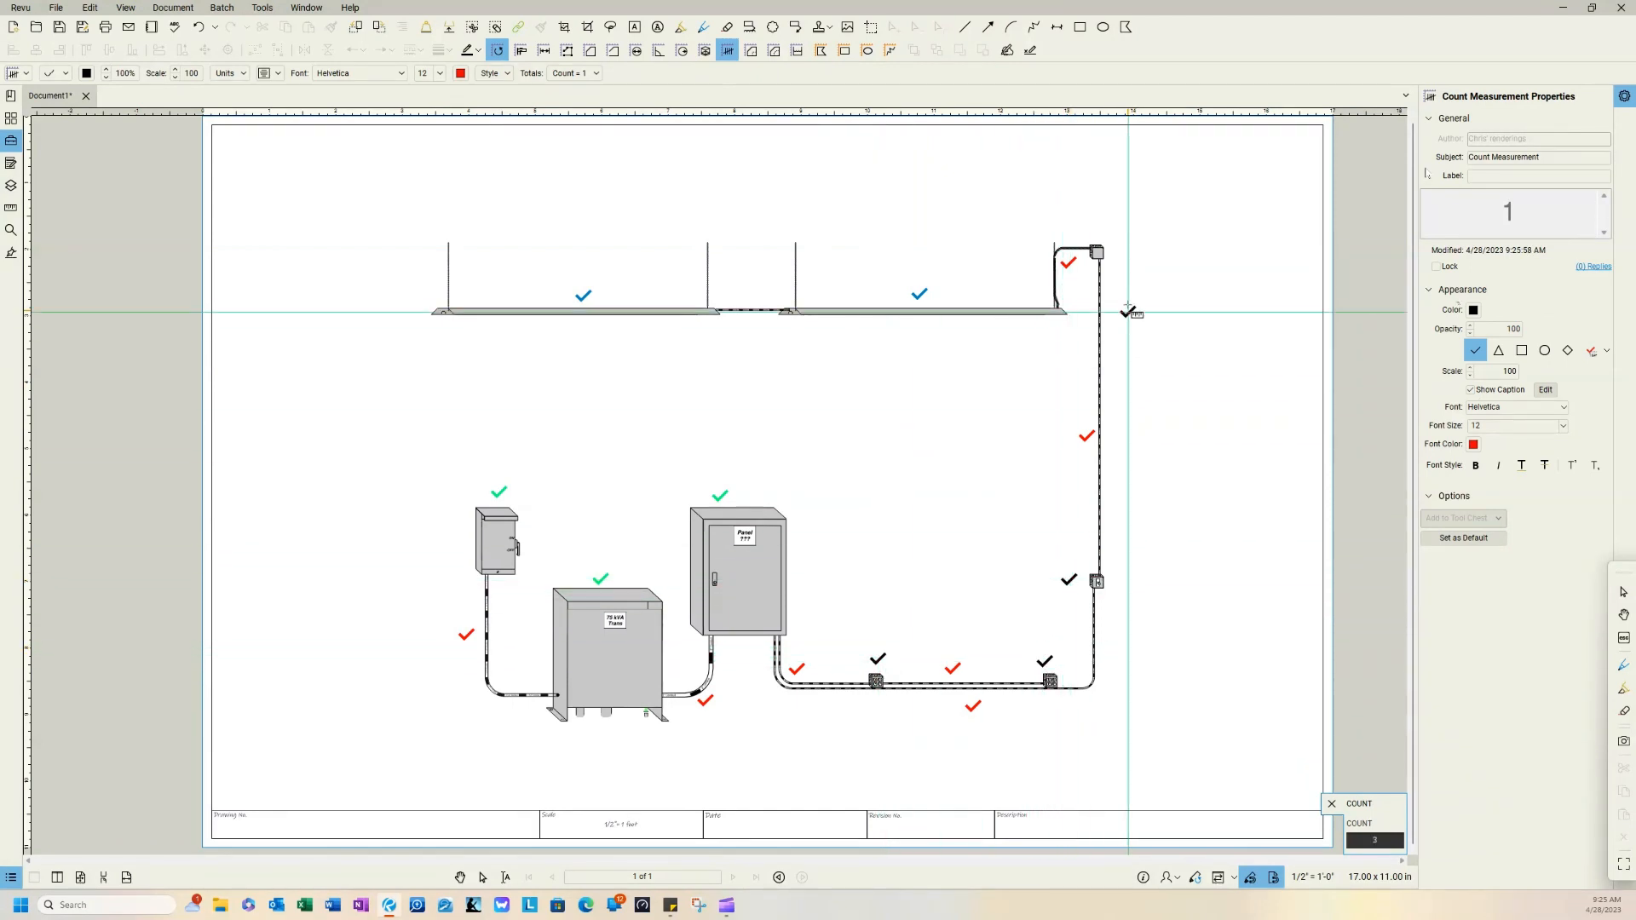
pyautogui.click(1123, 250)
pyautogui.press('Escape')
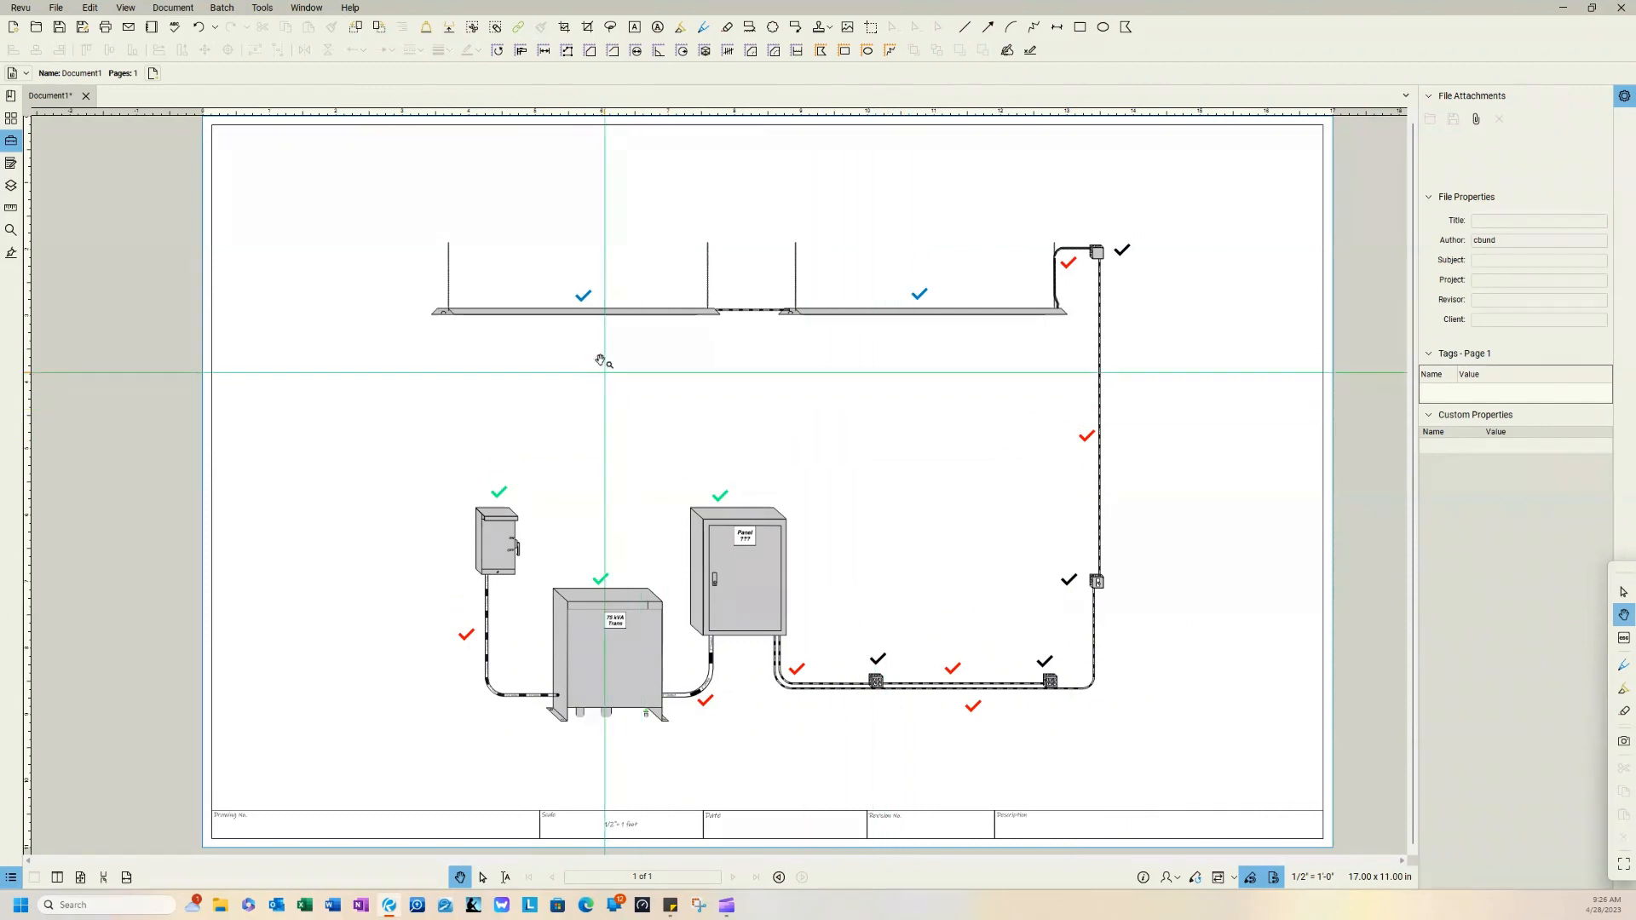
# Step: Create a new legend from the blue light fixture count, place it in the blank area above the disconnect, and title it "Electrical Parts List"
pyautogui.rightClick(585, 298)
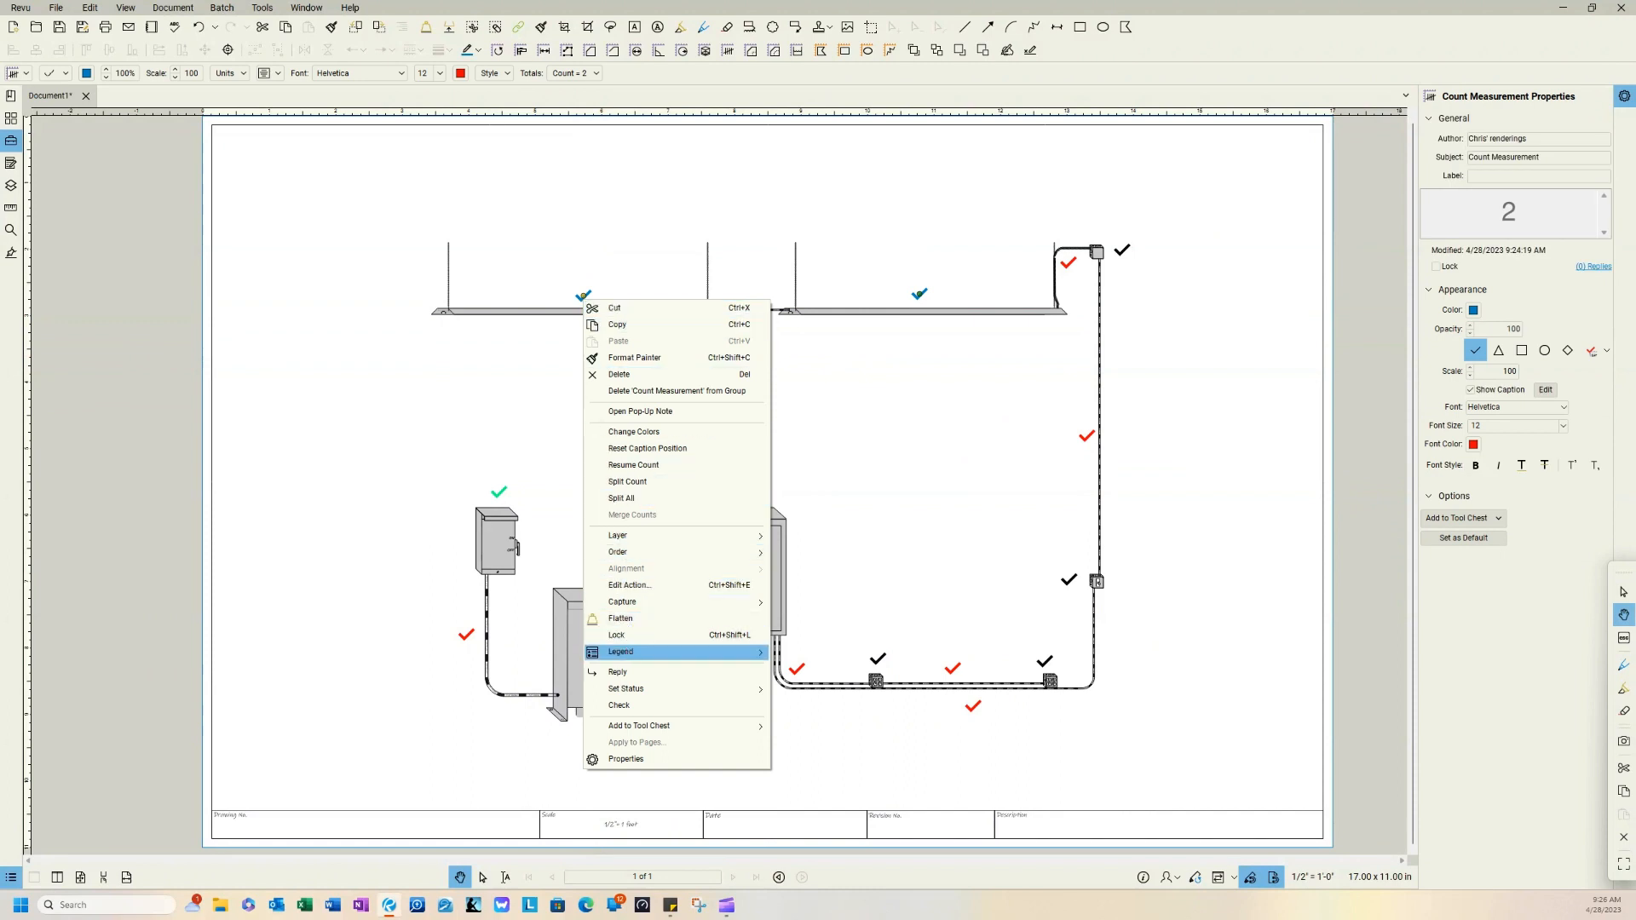
pyautogui.moveTo(630, 655)
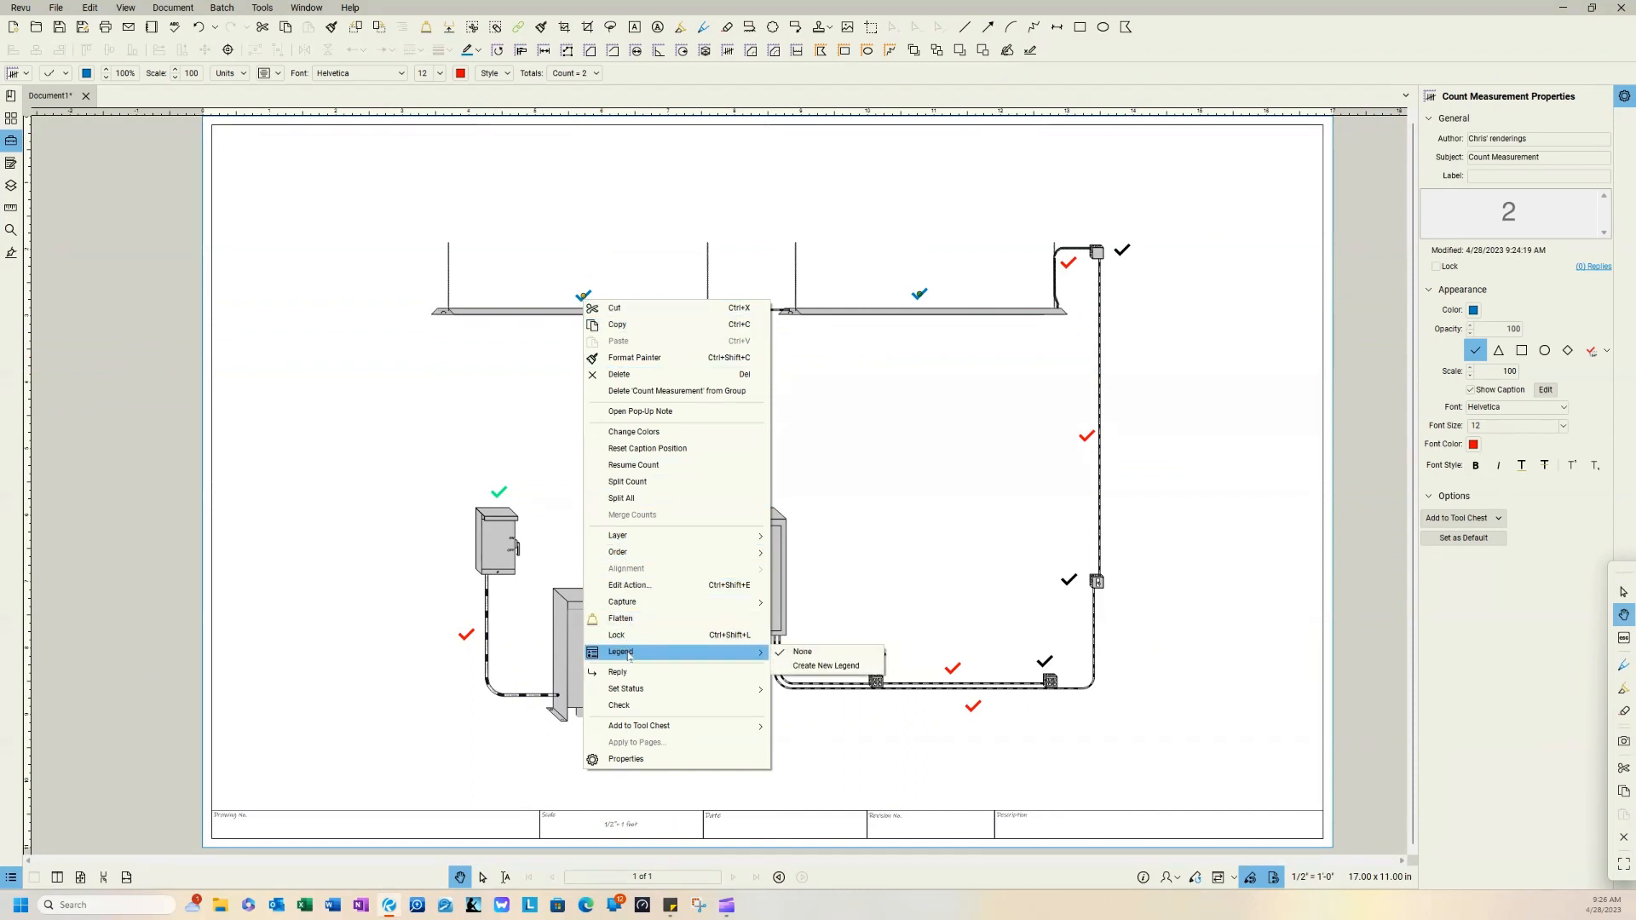
pyautogui.click(814, 667)
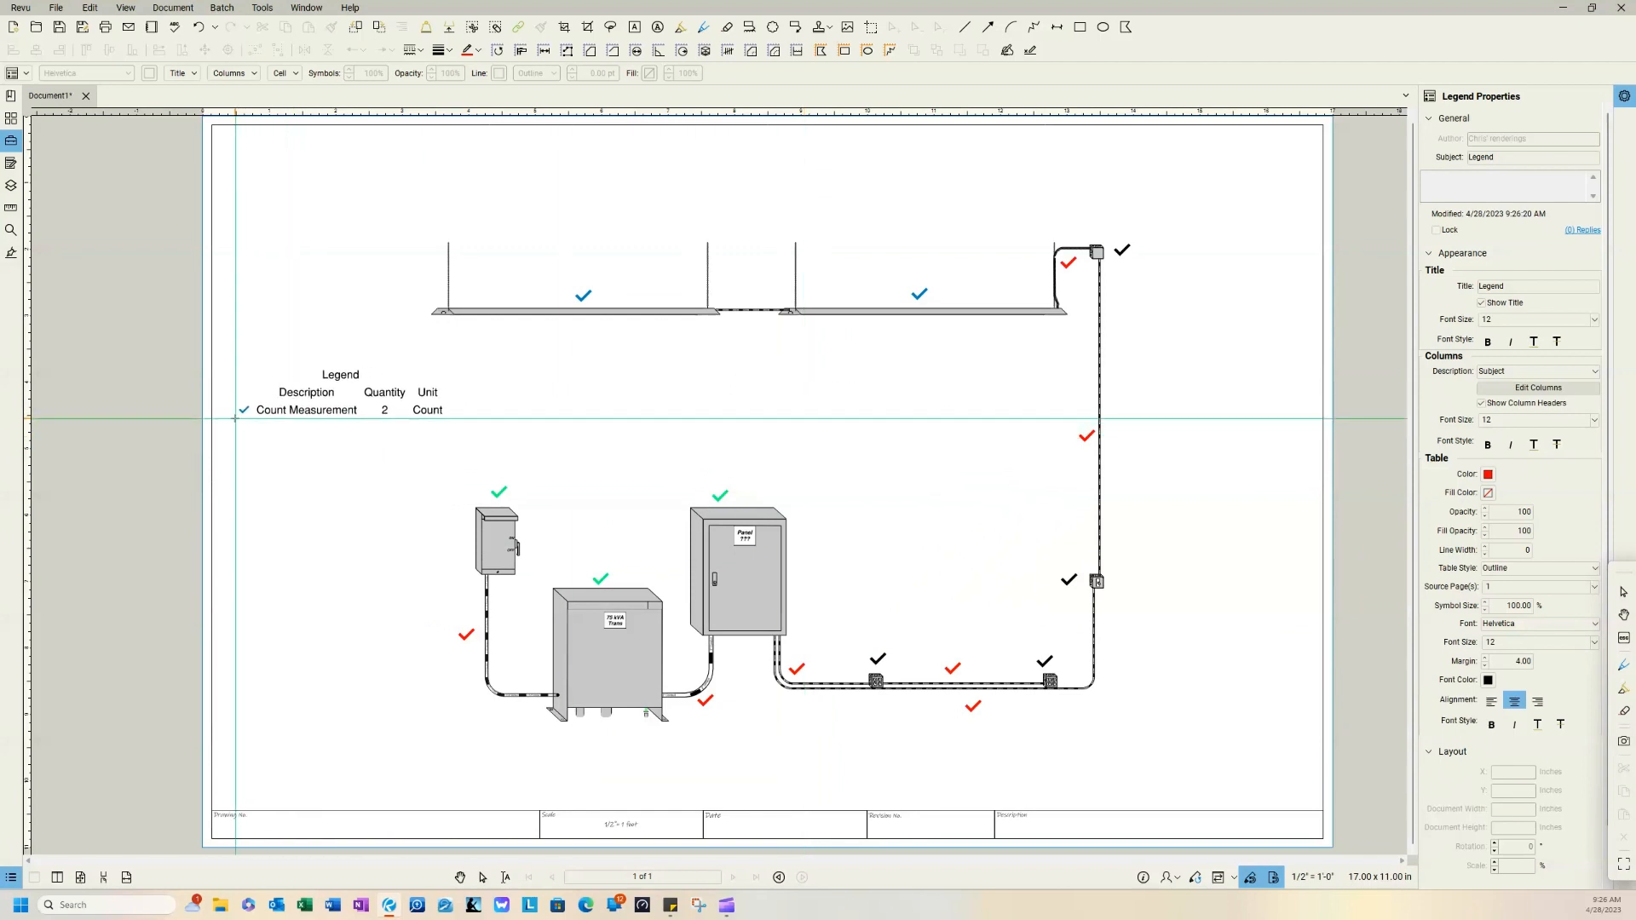
pyautogui.click(227, 420)
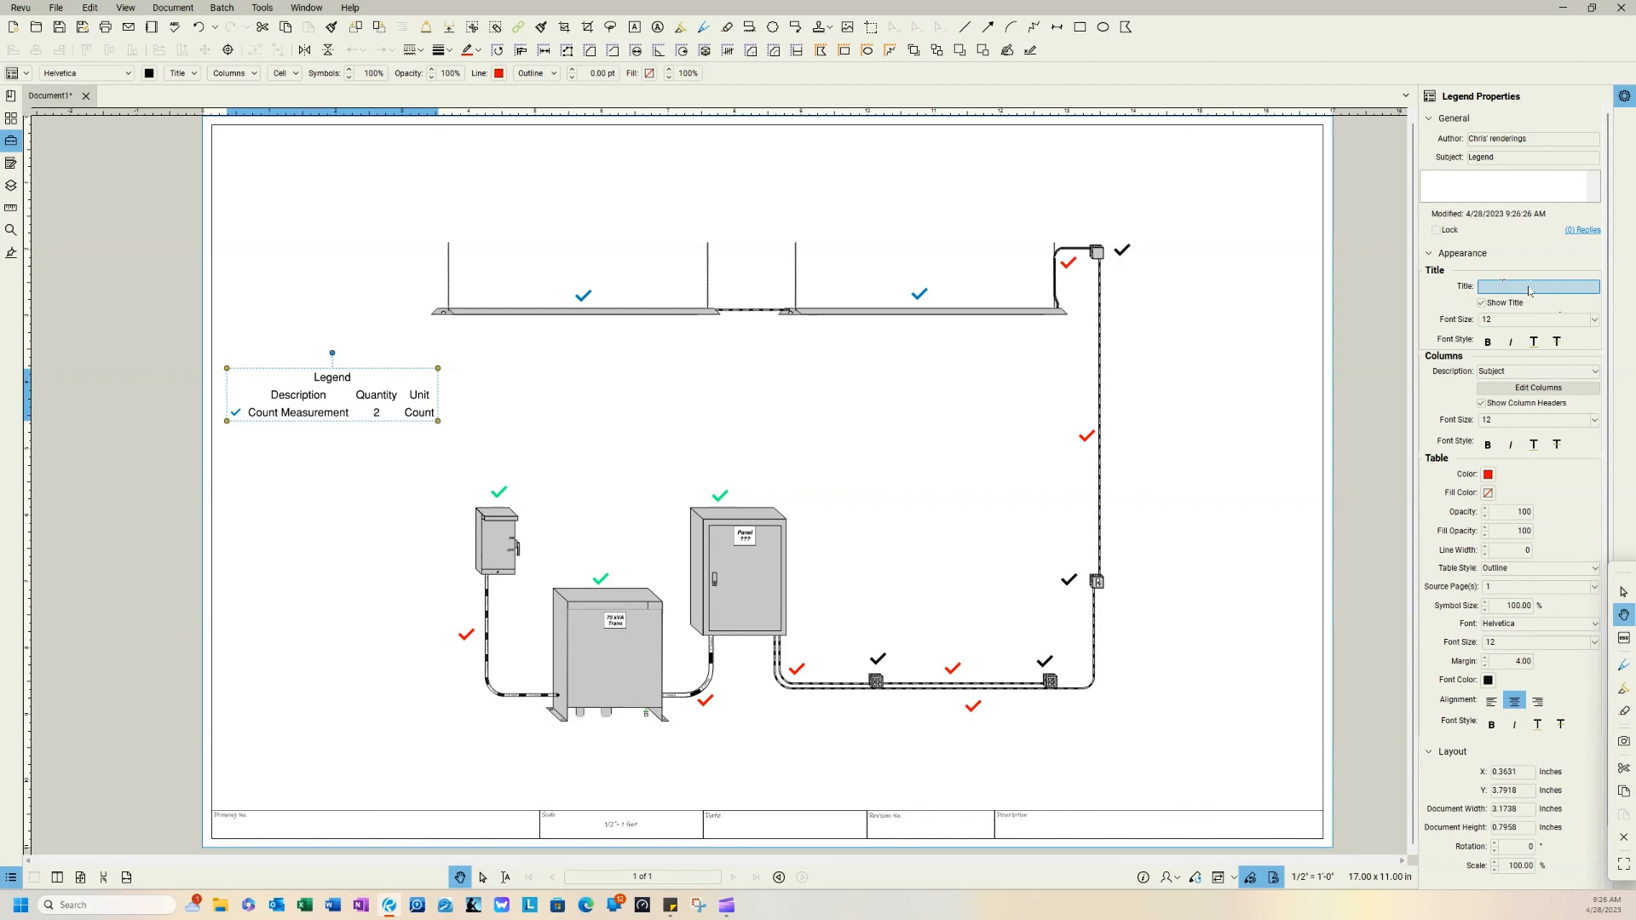
pyautogui.write('trical Parts List')
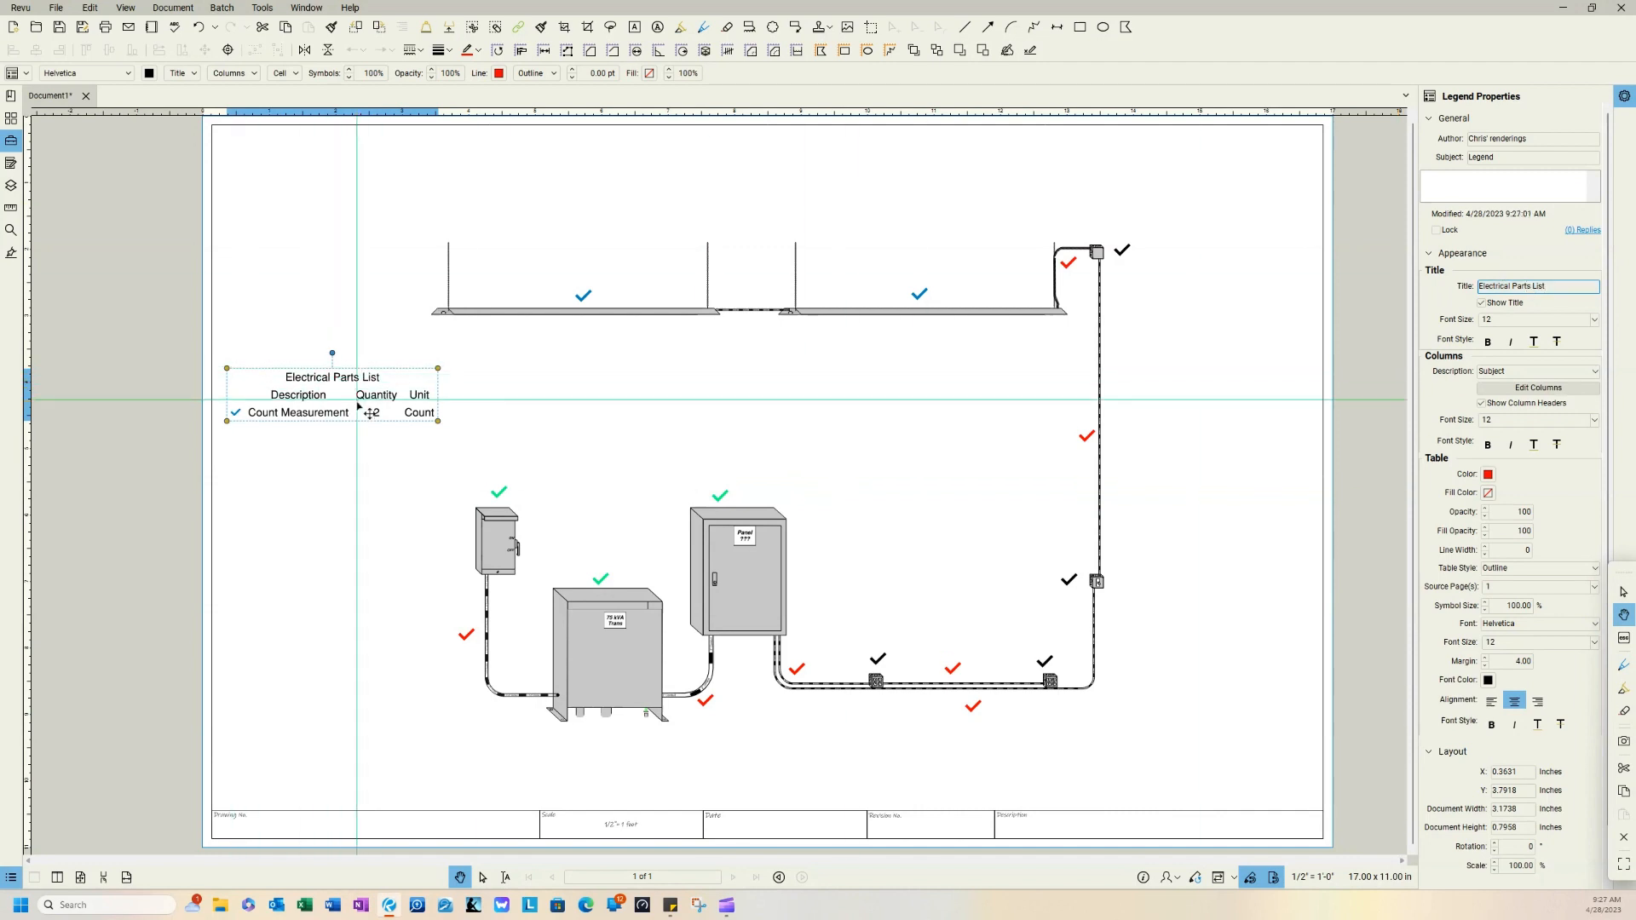
# Step: Change the subject of the blue count on the light fixtures to "Light Fixture Count"
pyautogui.scroll(5, 339, 408)
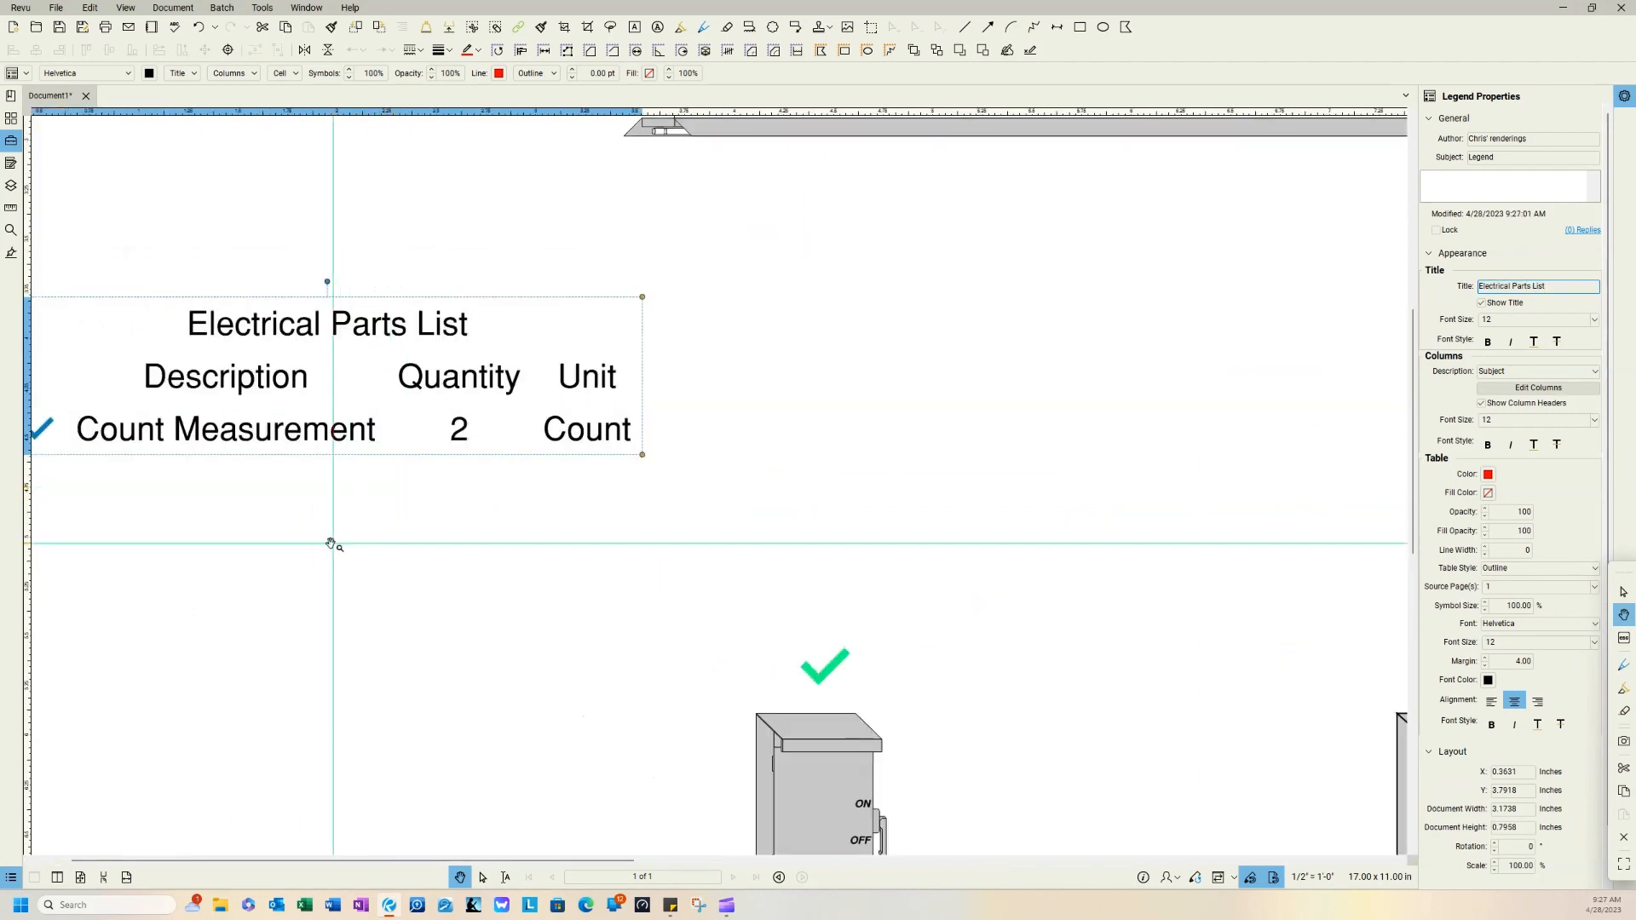
pyautogui.moveTo(332, 540); pyautogui.dragTo(519, 566)
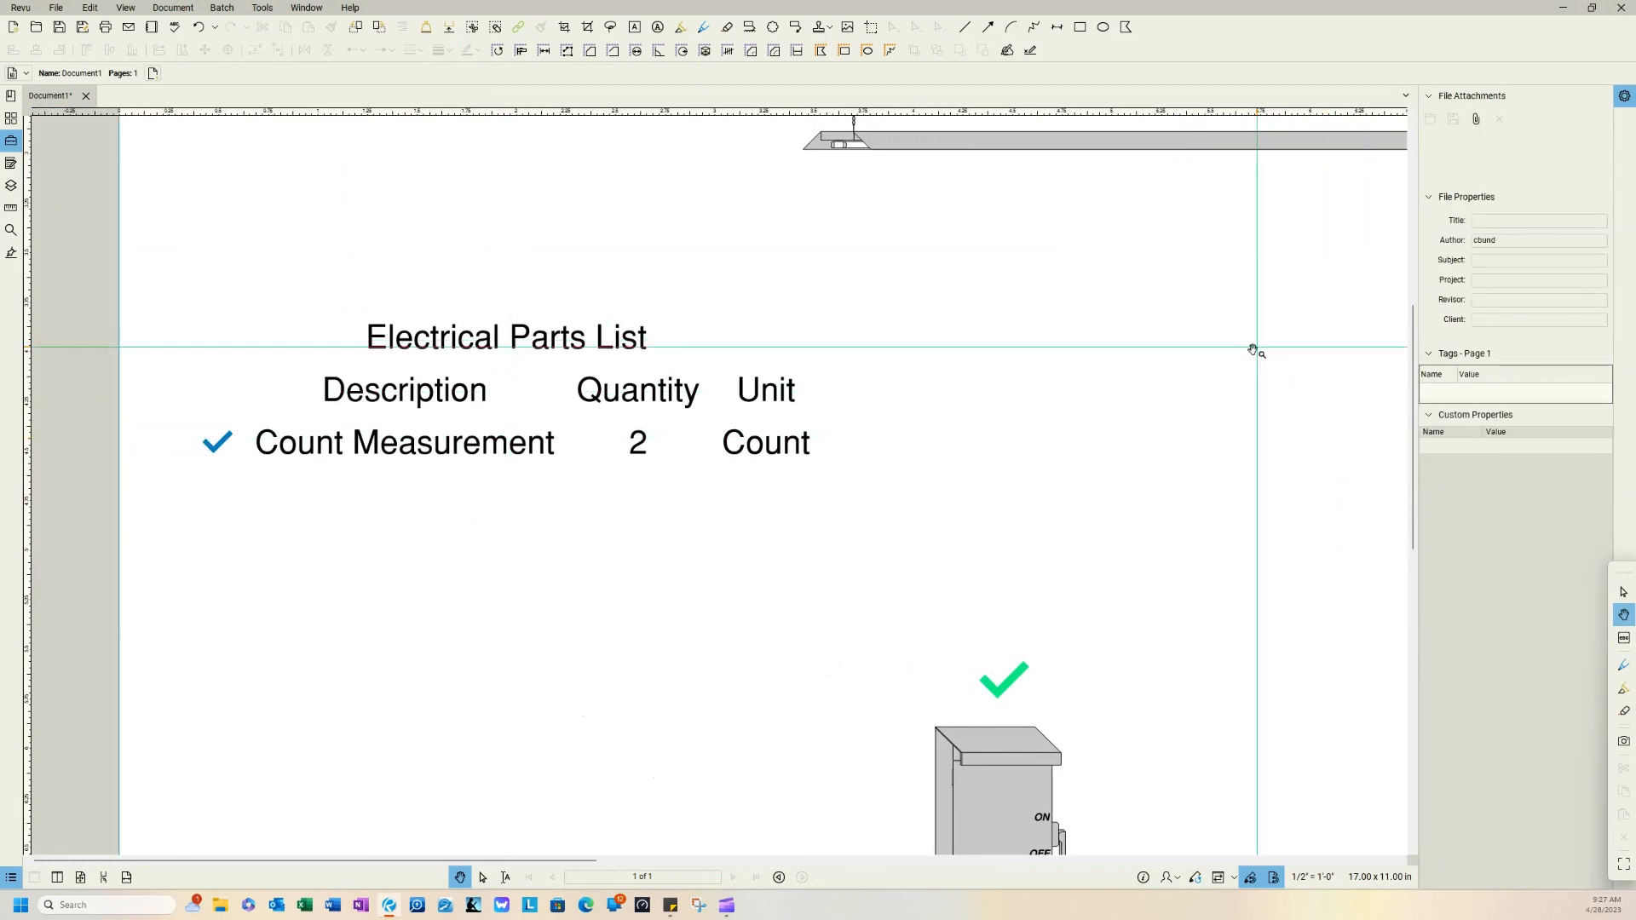
pyautogui.click(621, 414)
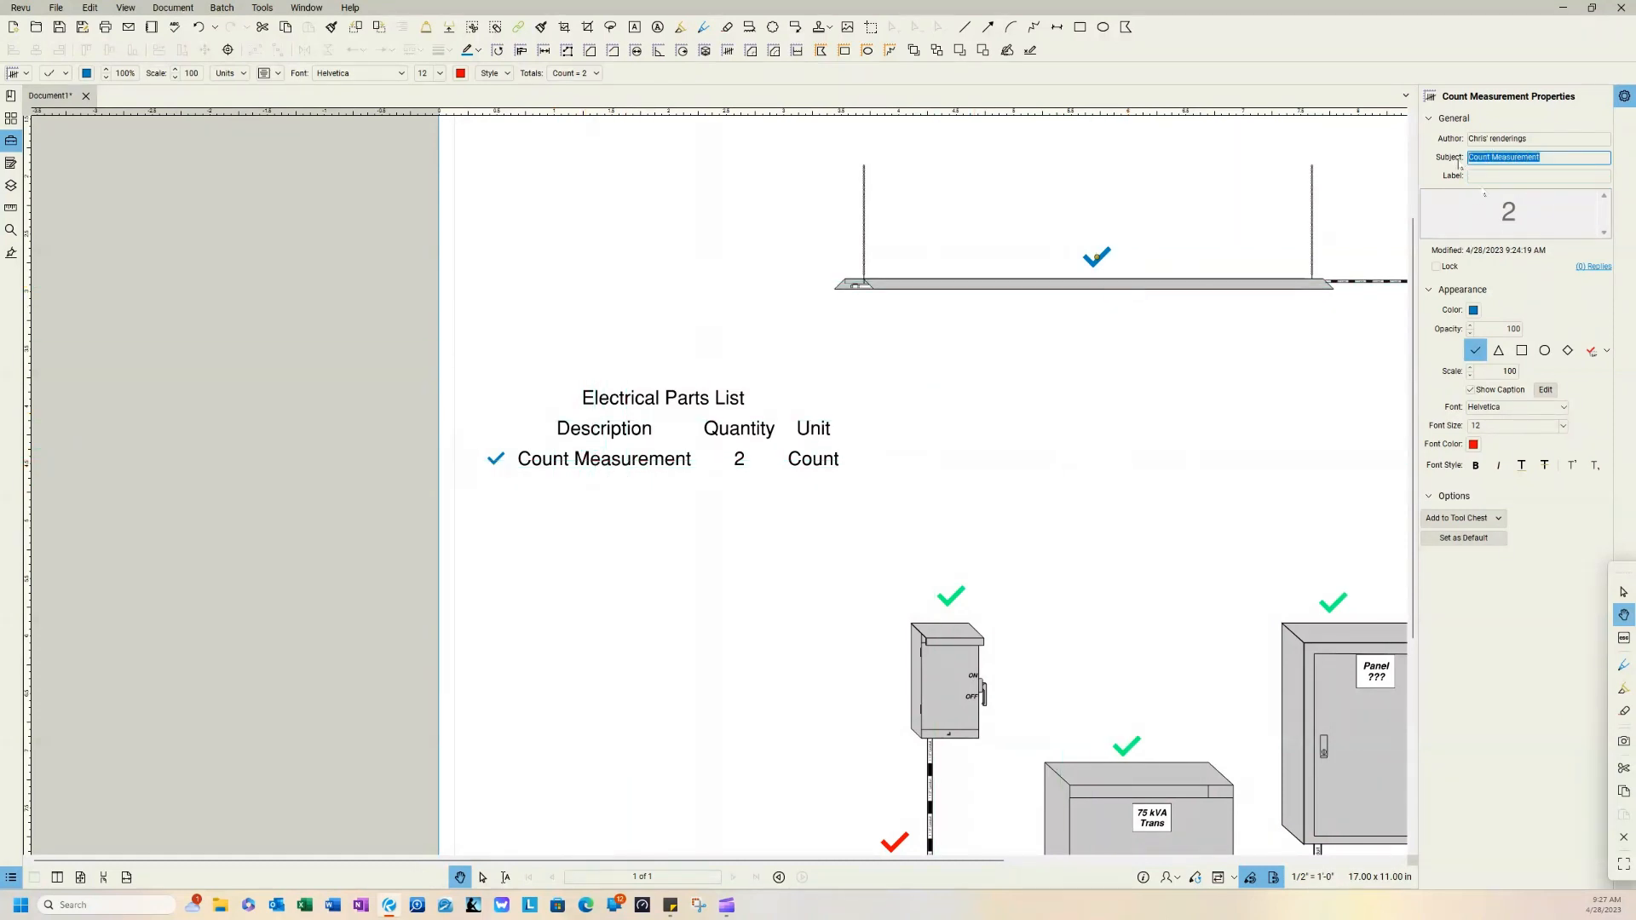
pyautogui.write('Light Fixture Count')
pyautogui.press('Return')
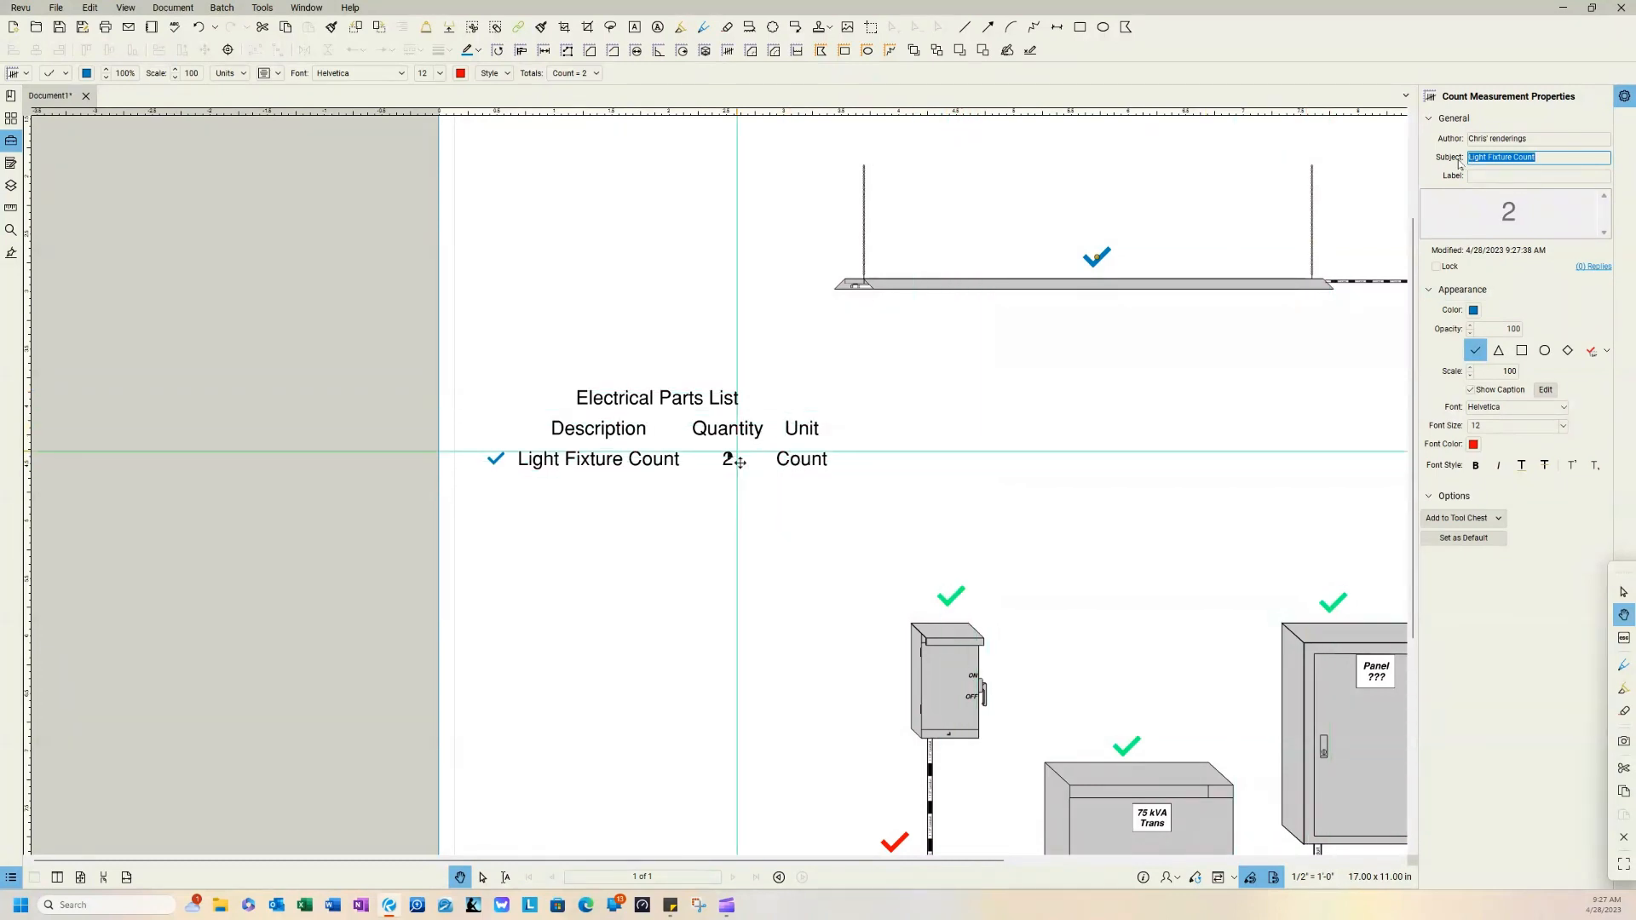
# Step: Remove the Unit column from the Electrical Parts List legend, keeping Description and Quantity
pyautogui.click(725, 422)
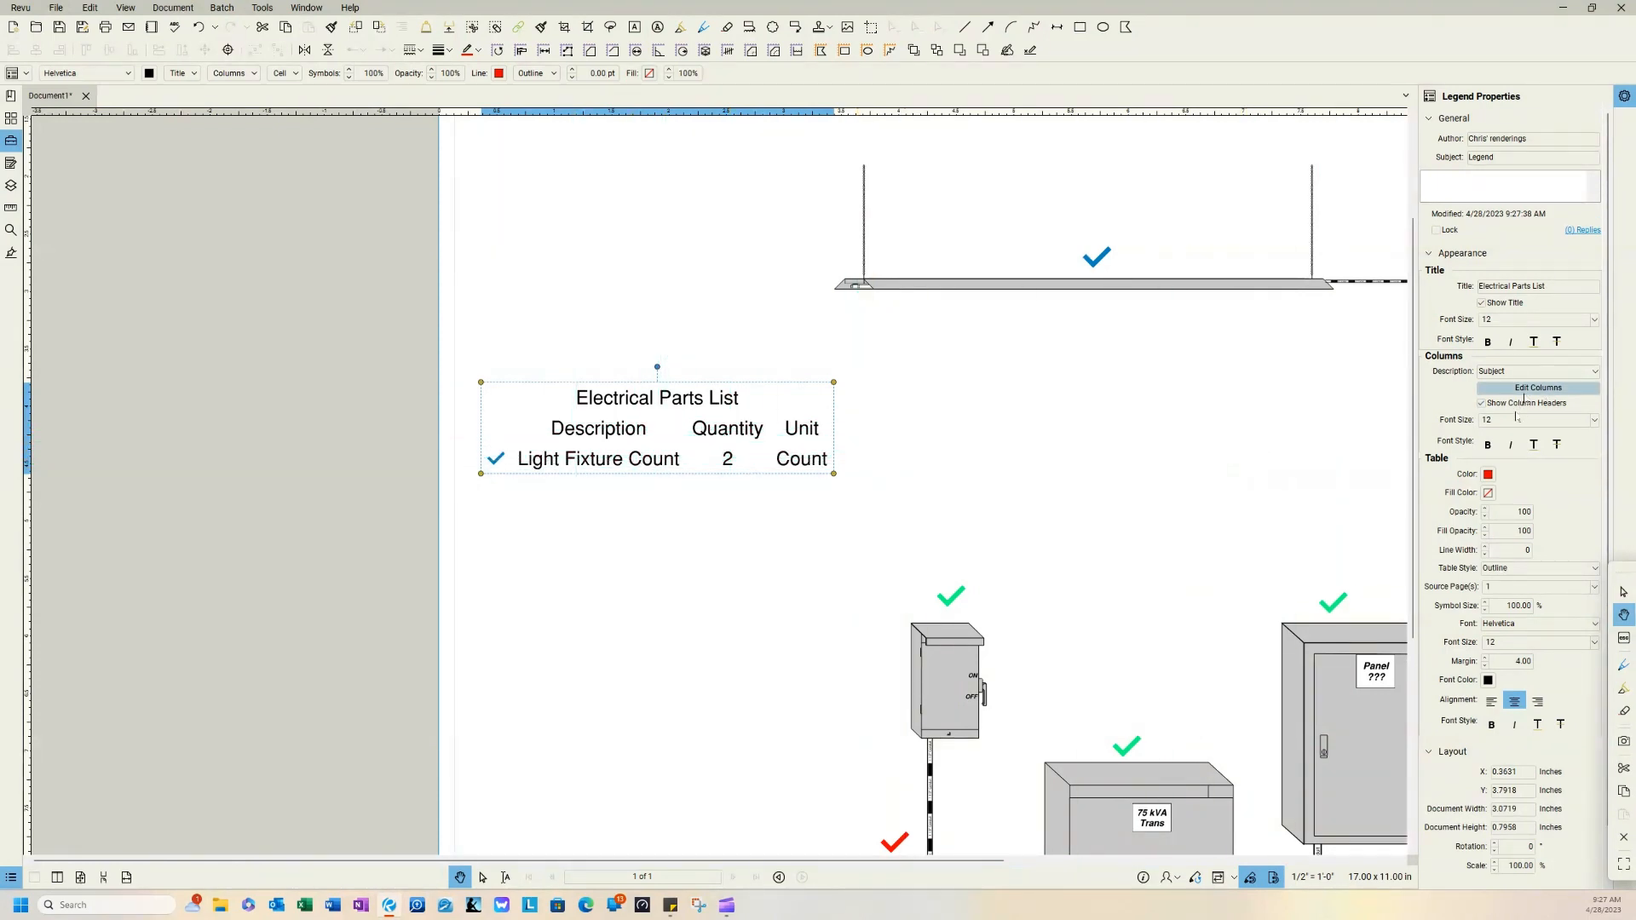
pyautogui.click(1528, 394)
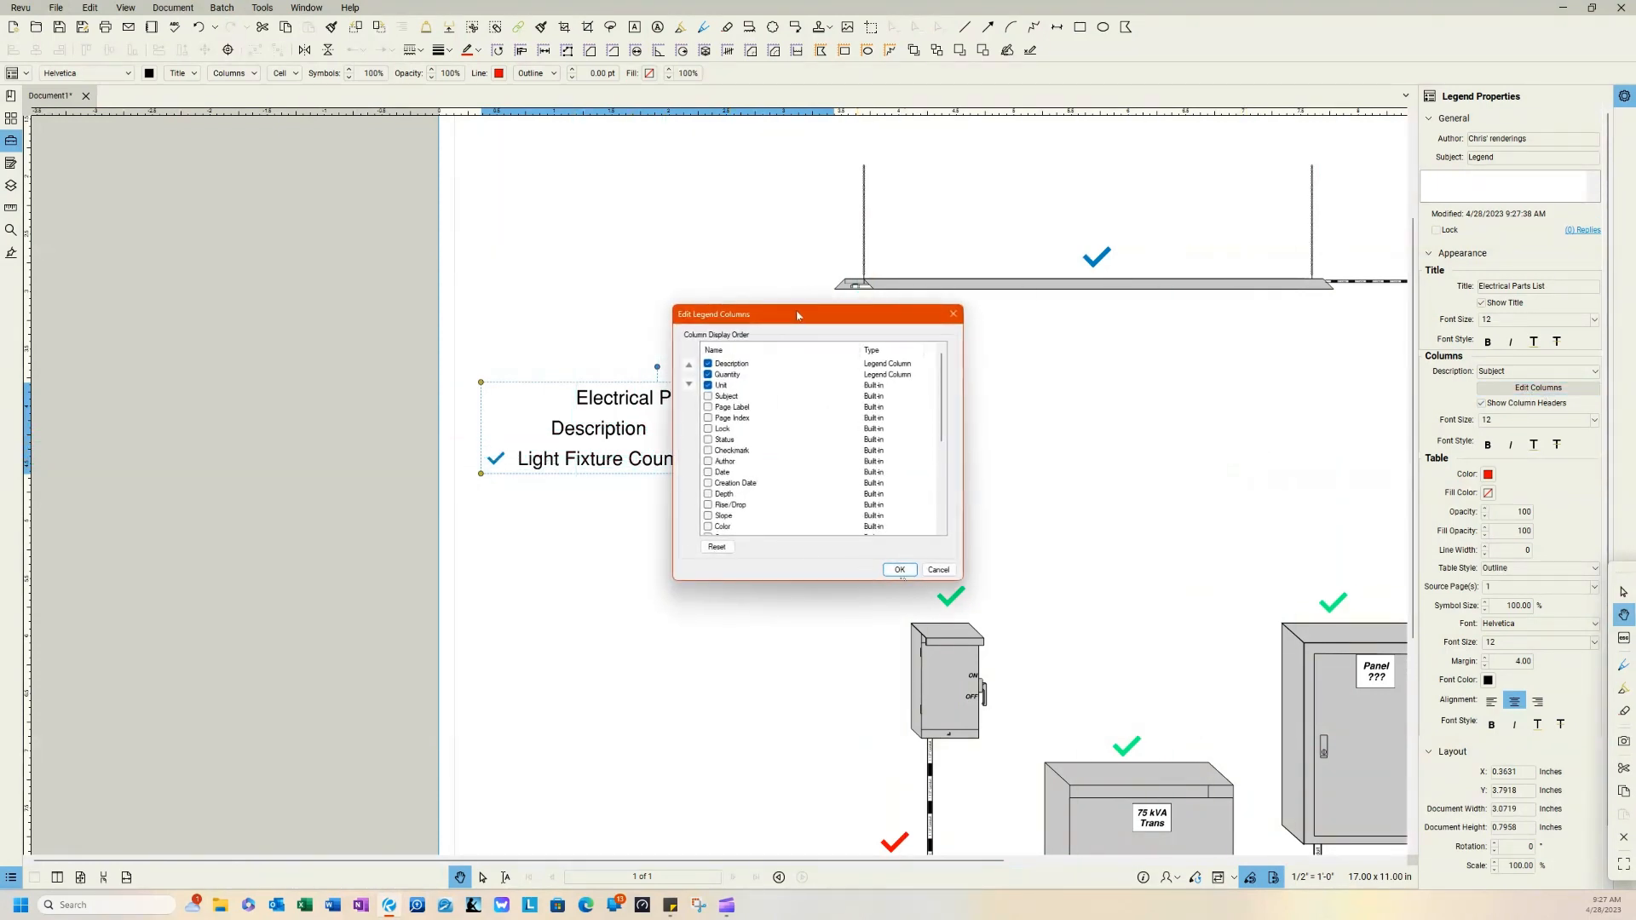
pyautogui.moveTo(798, 316); pyautogui.dragTo(1141, 334)
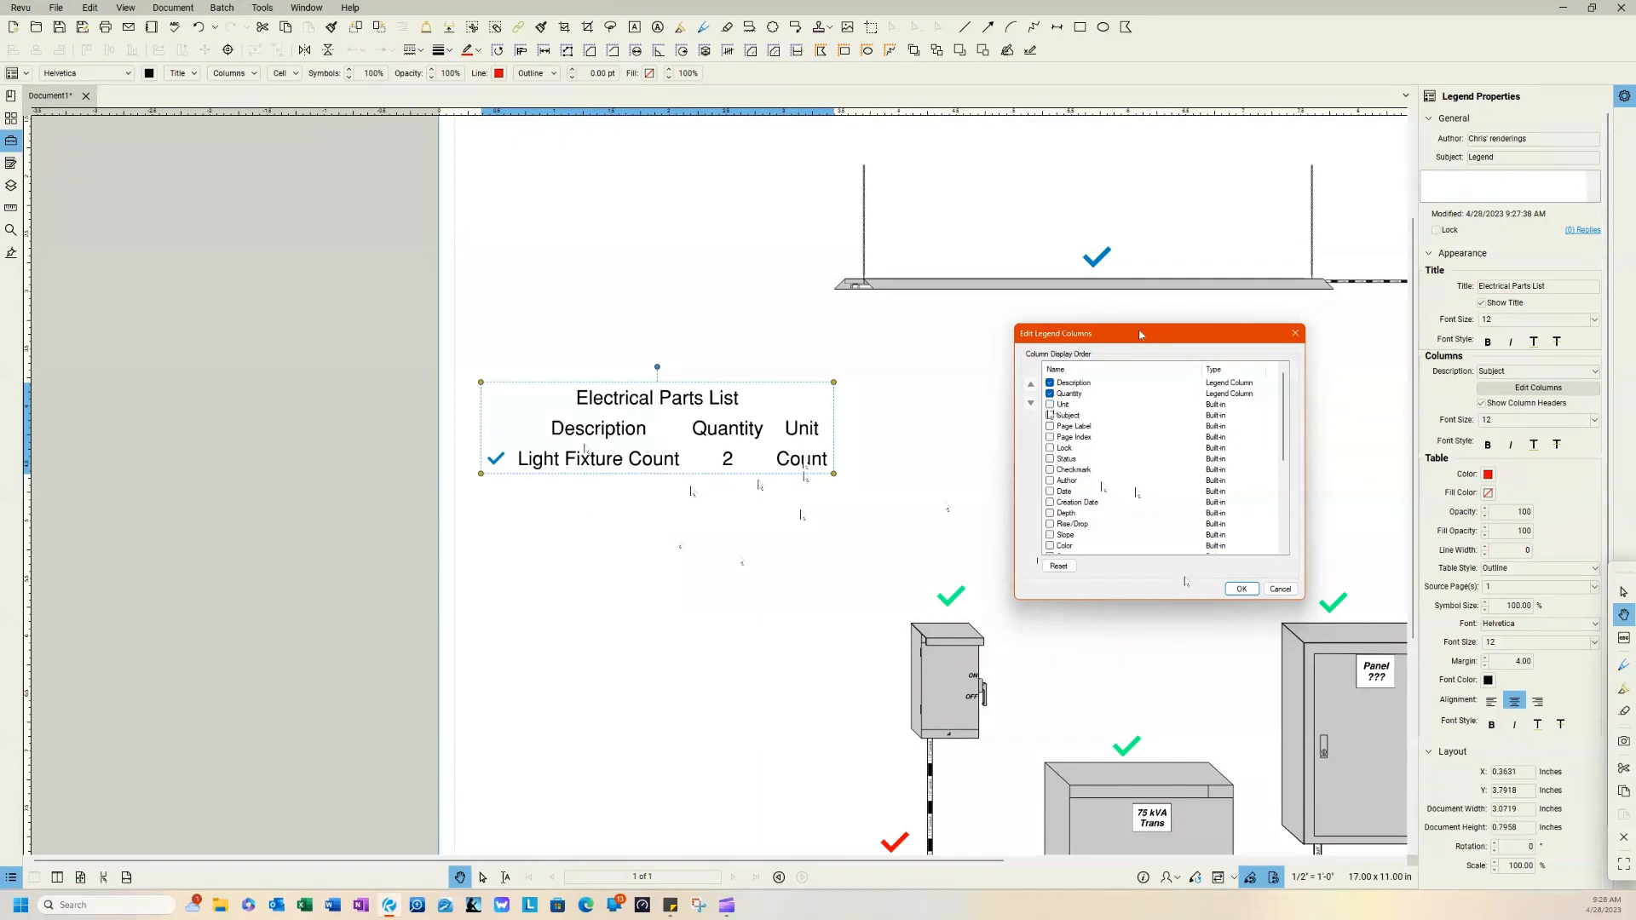
pyautogui.click(1242, 589)
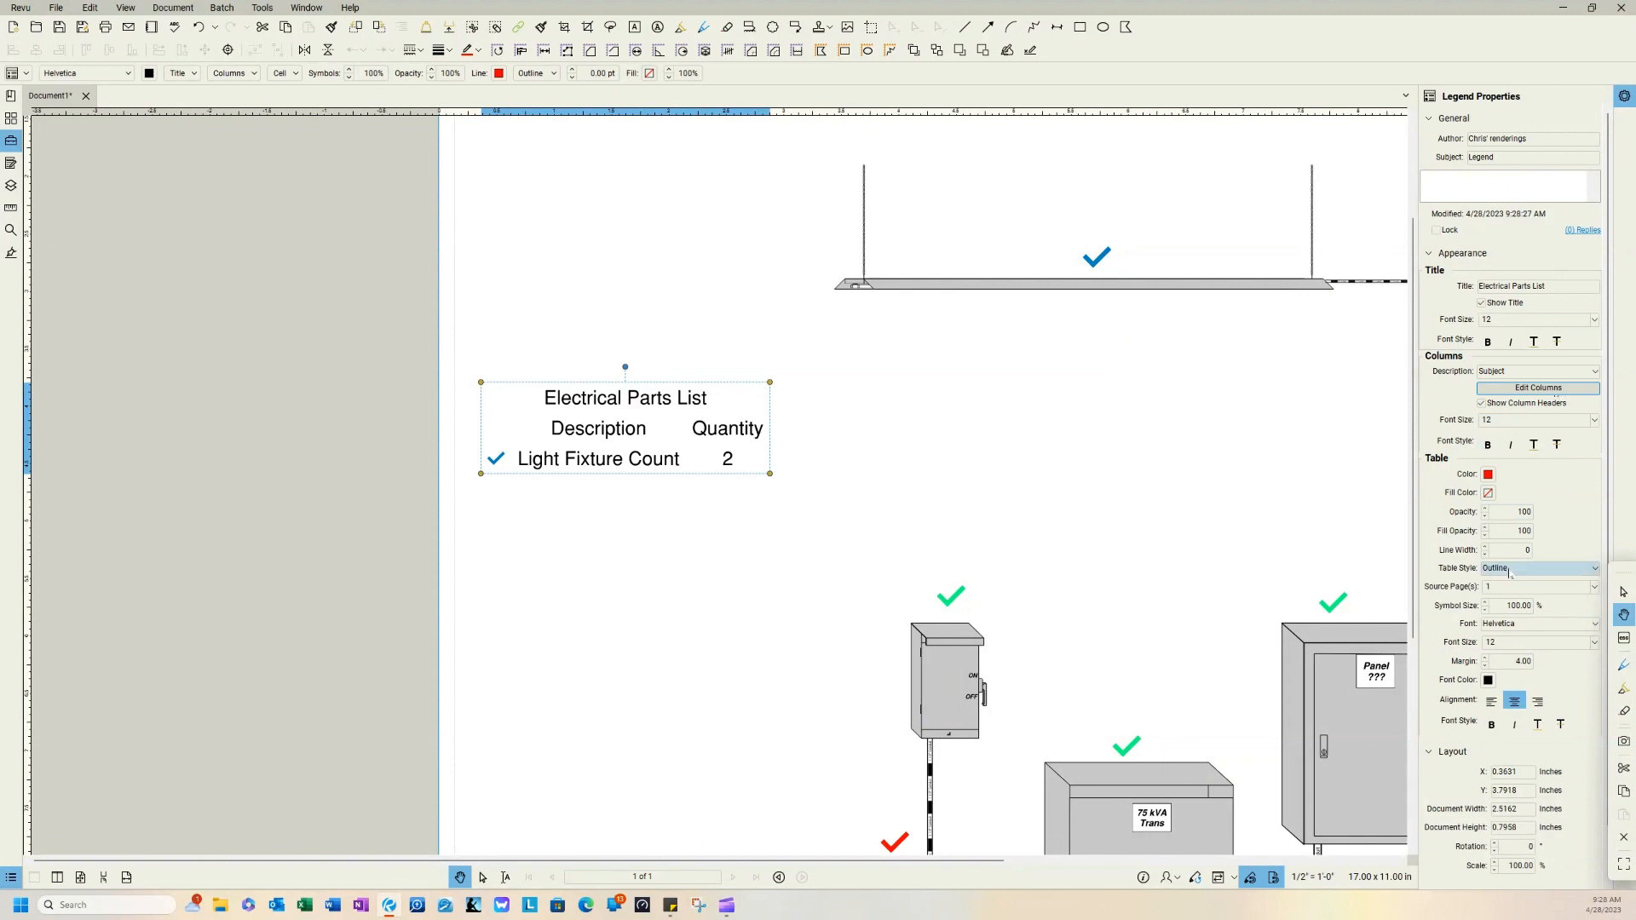
# Step: Try a light gray fill on the legend table, set the fill color back to none, and deselect the legend
pyautogui.click(1511, 530)
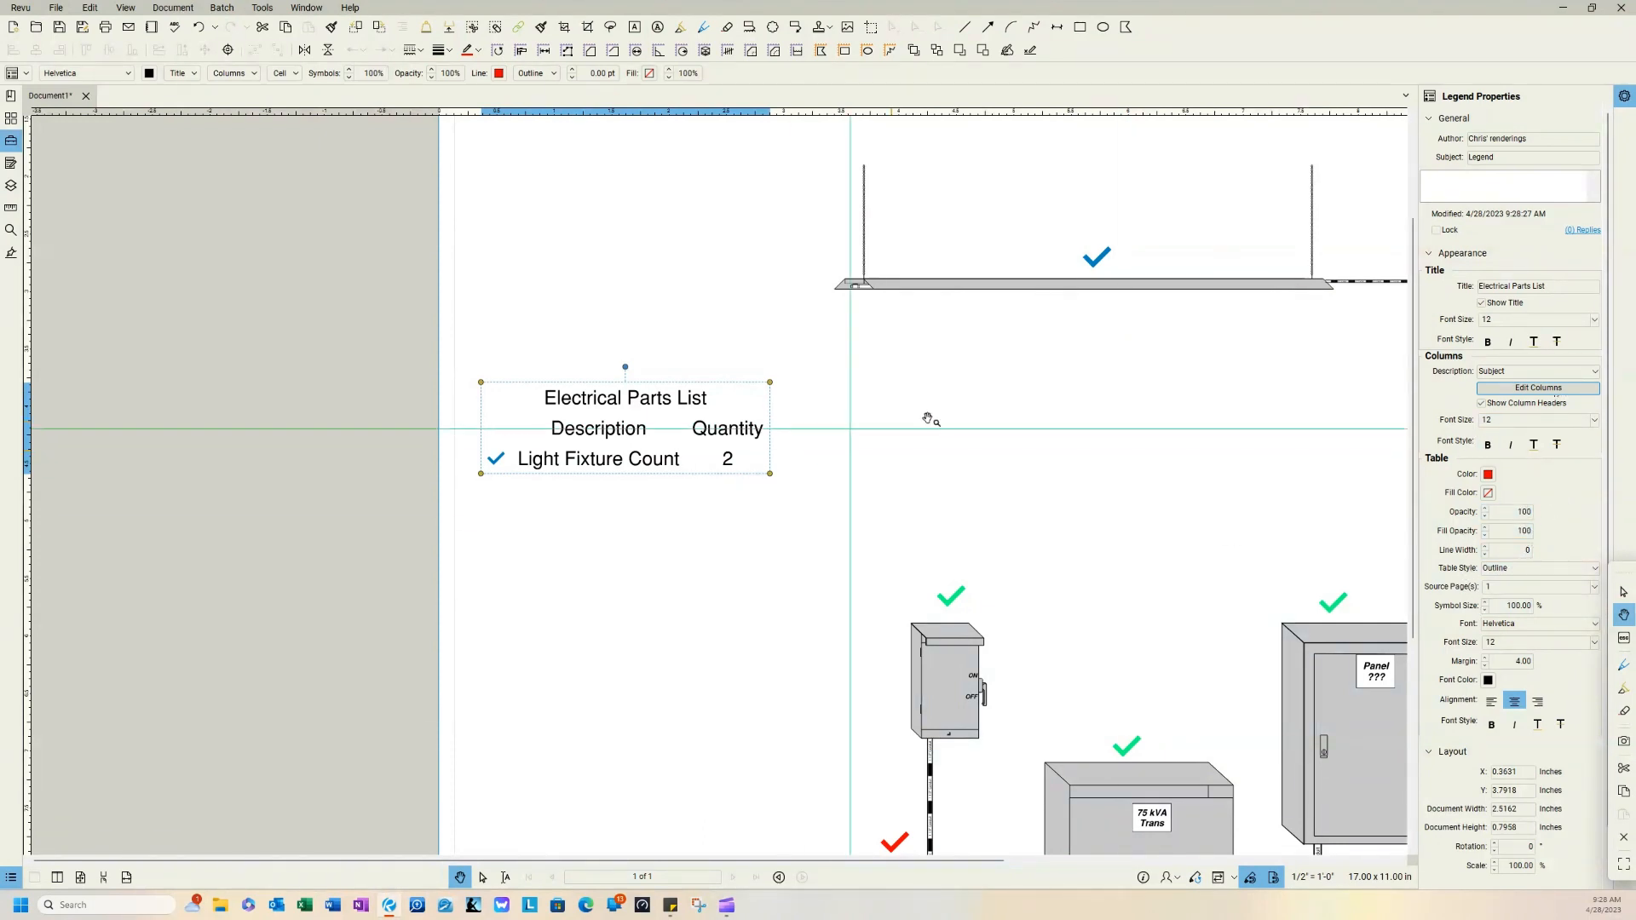
pyautogui.click(1489, 494)
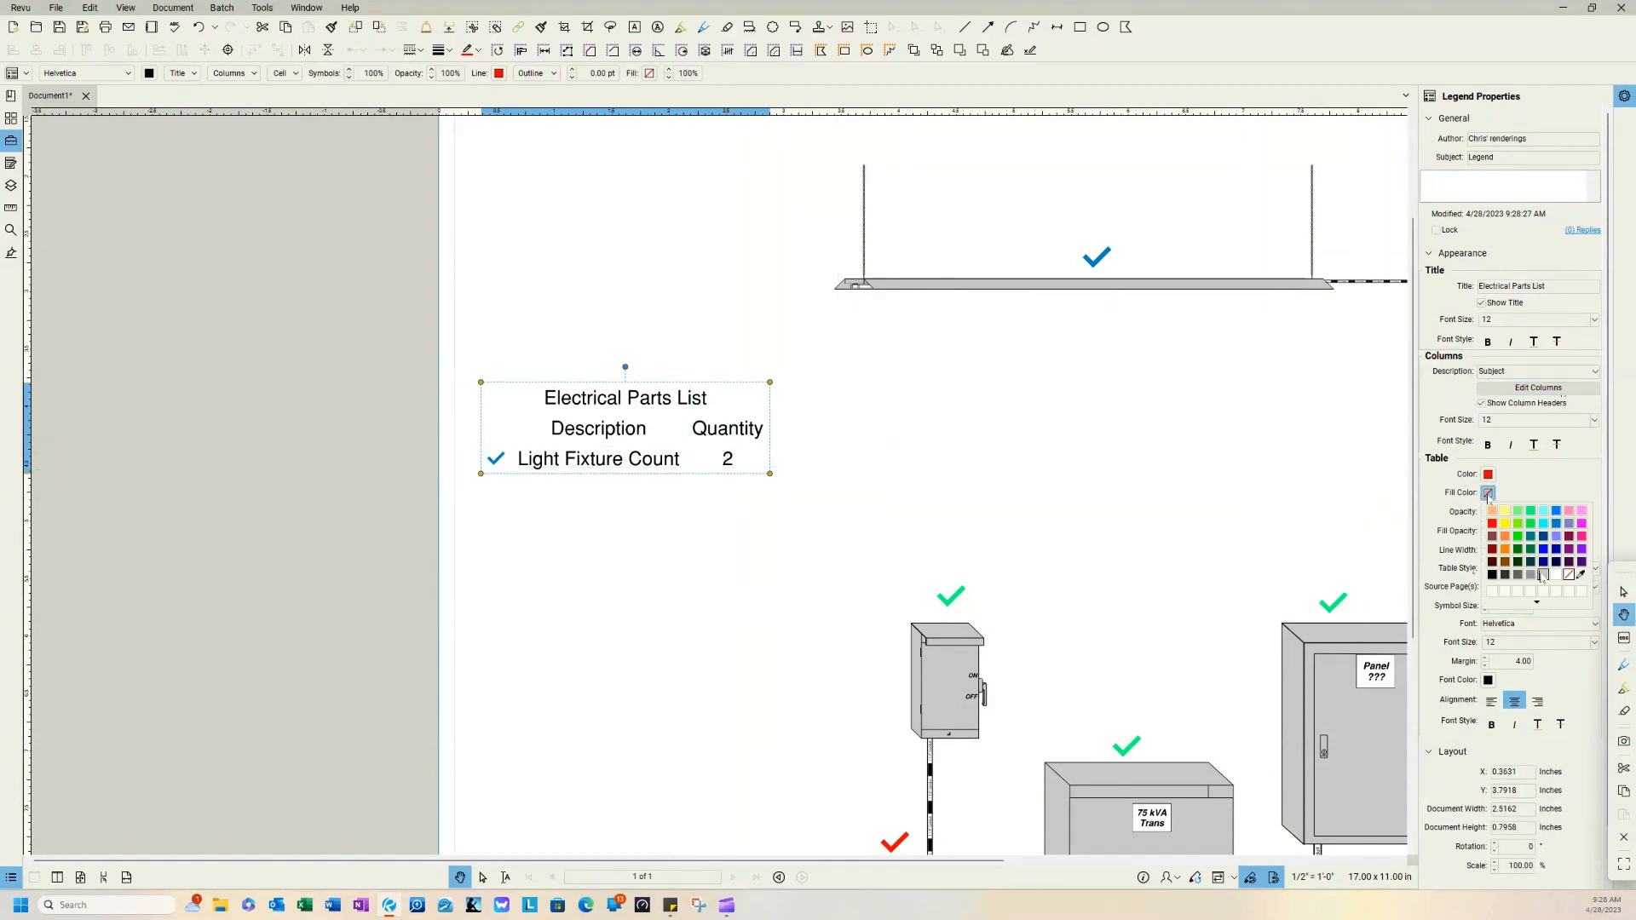
pyautogui.click(1544, 576)
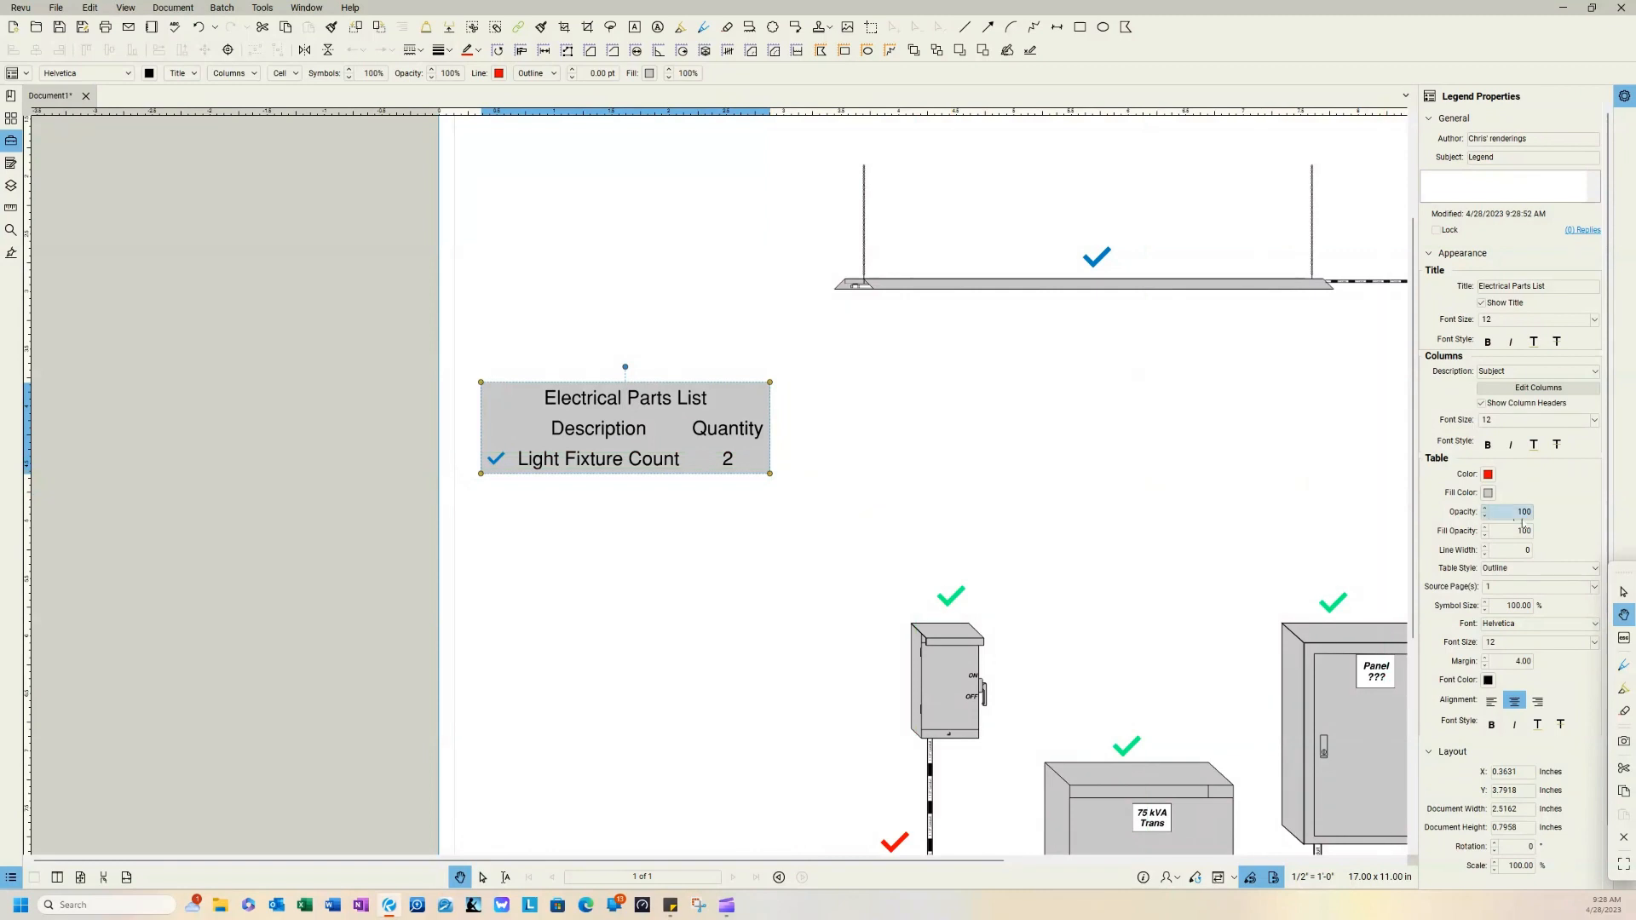
pyautogui.click(1488, 492)
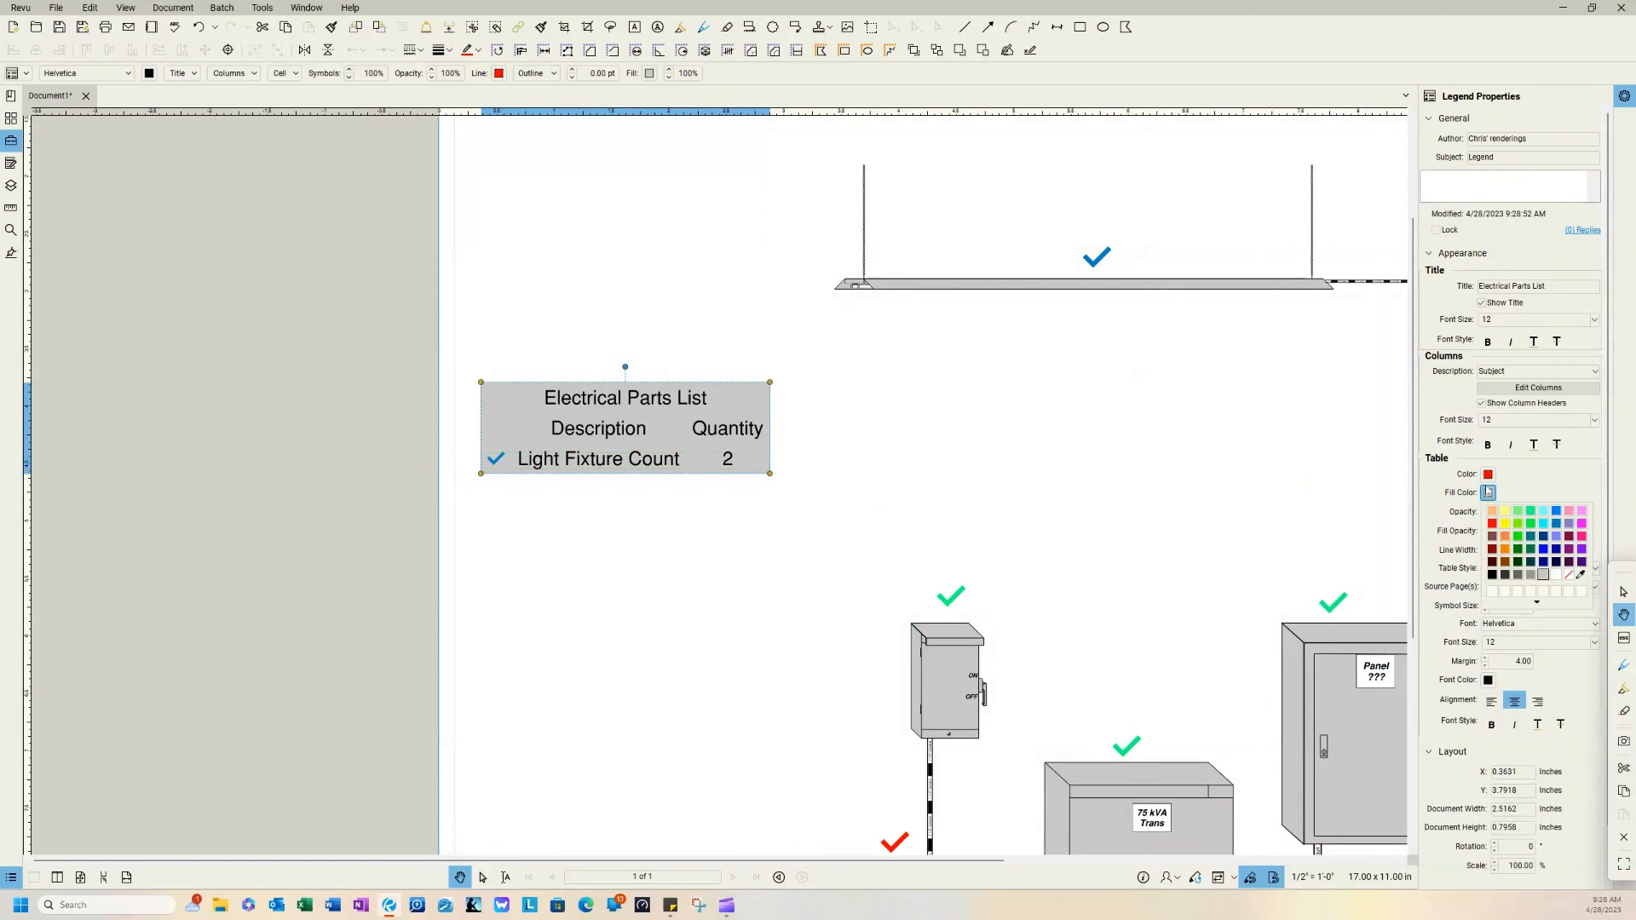
pyautogui.click(1571, 576)
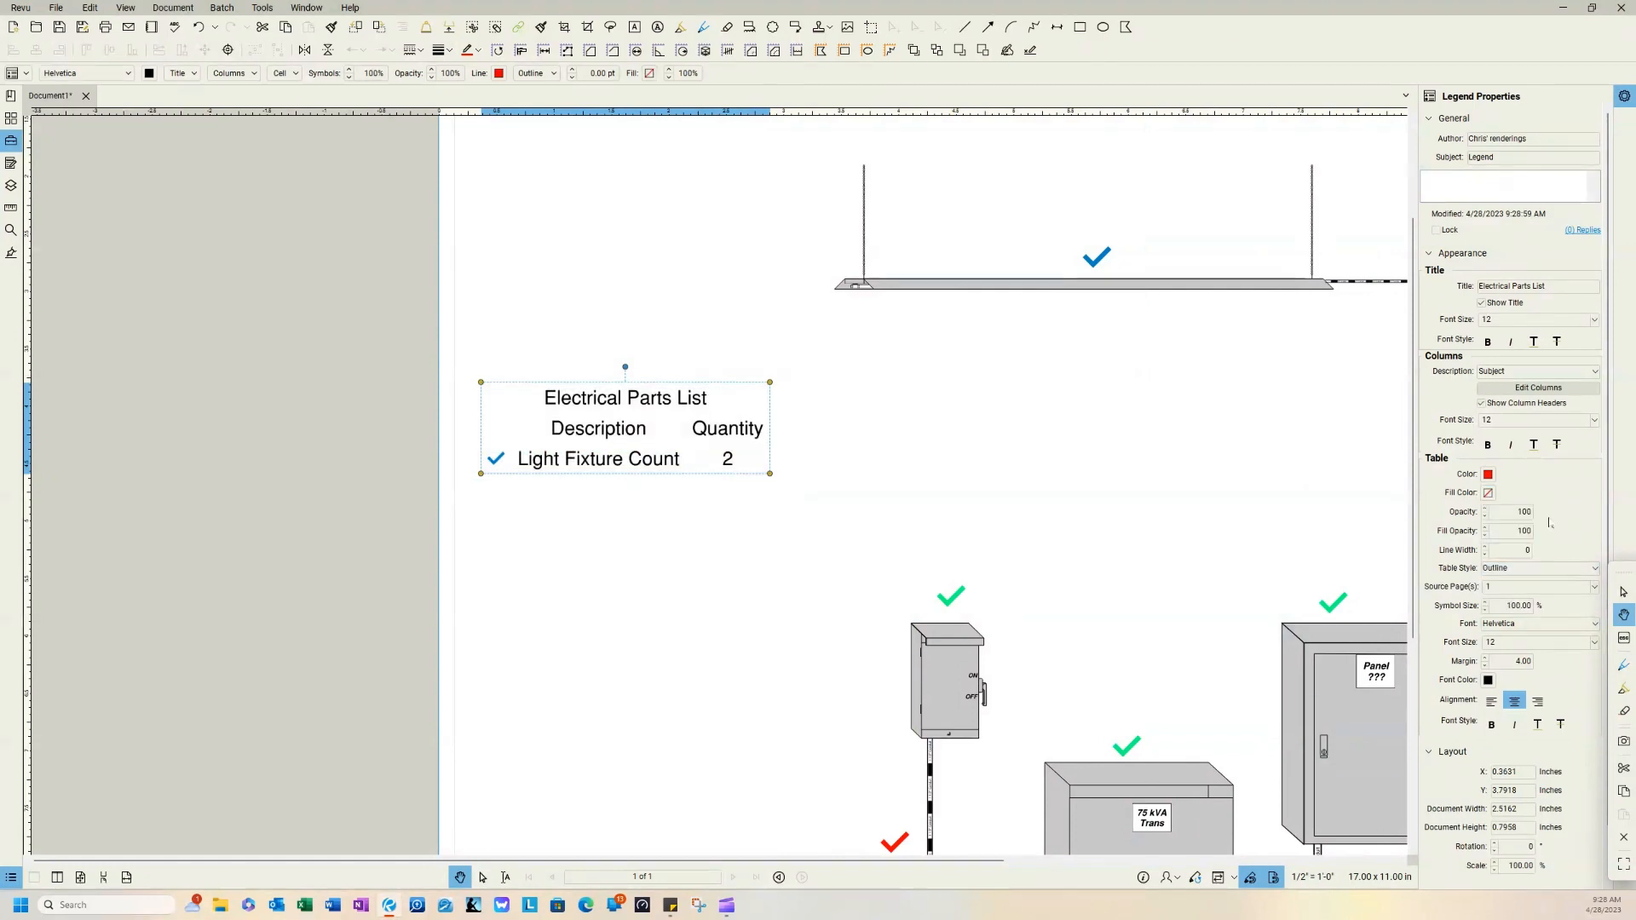
pyautogui.click(1100, 445)
# Step: Change the subject of the green count on the disconnect, transformer and panel to "Electrical Equipment"
pyautogui.scroll(-2, 1099, 445)
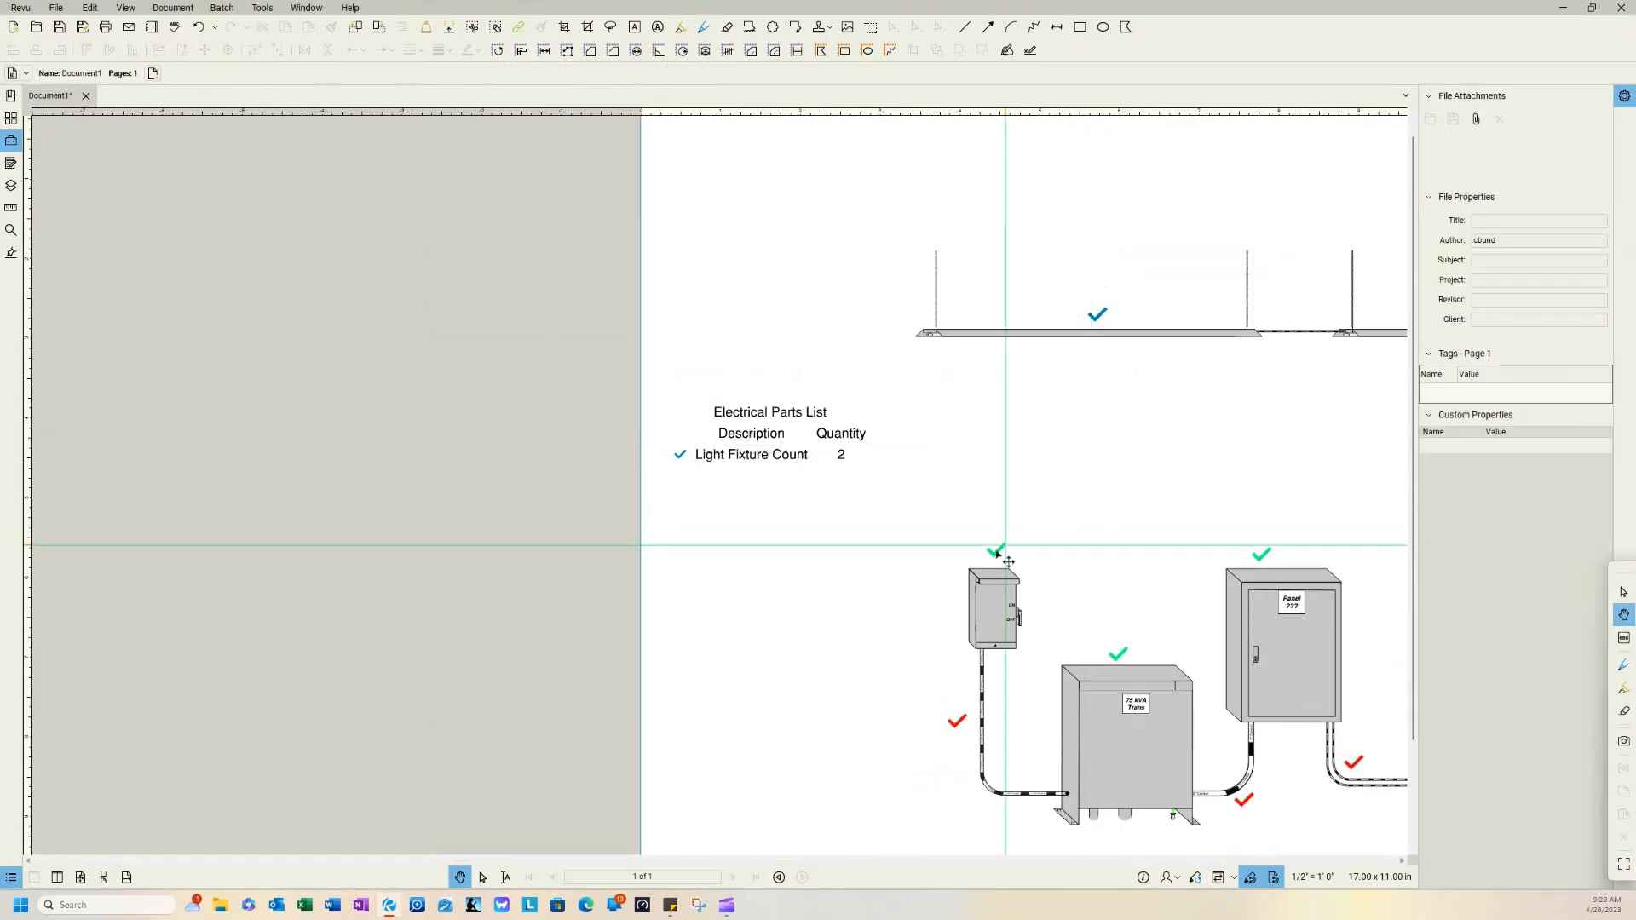
pyautogui.moveTo(1100, 461); pyautogui.dragTo(755, 457)
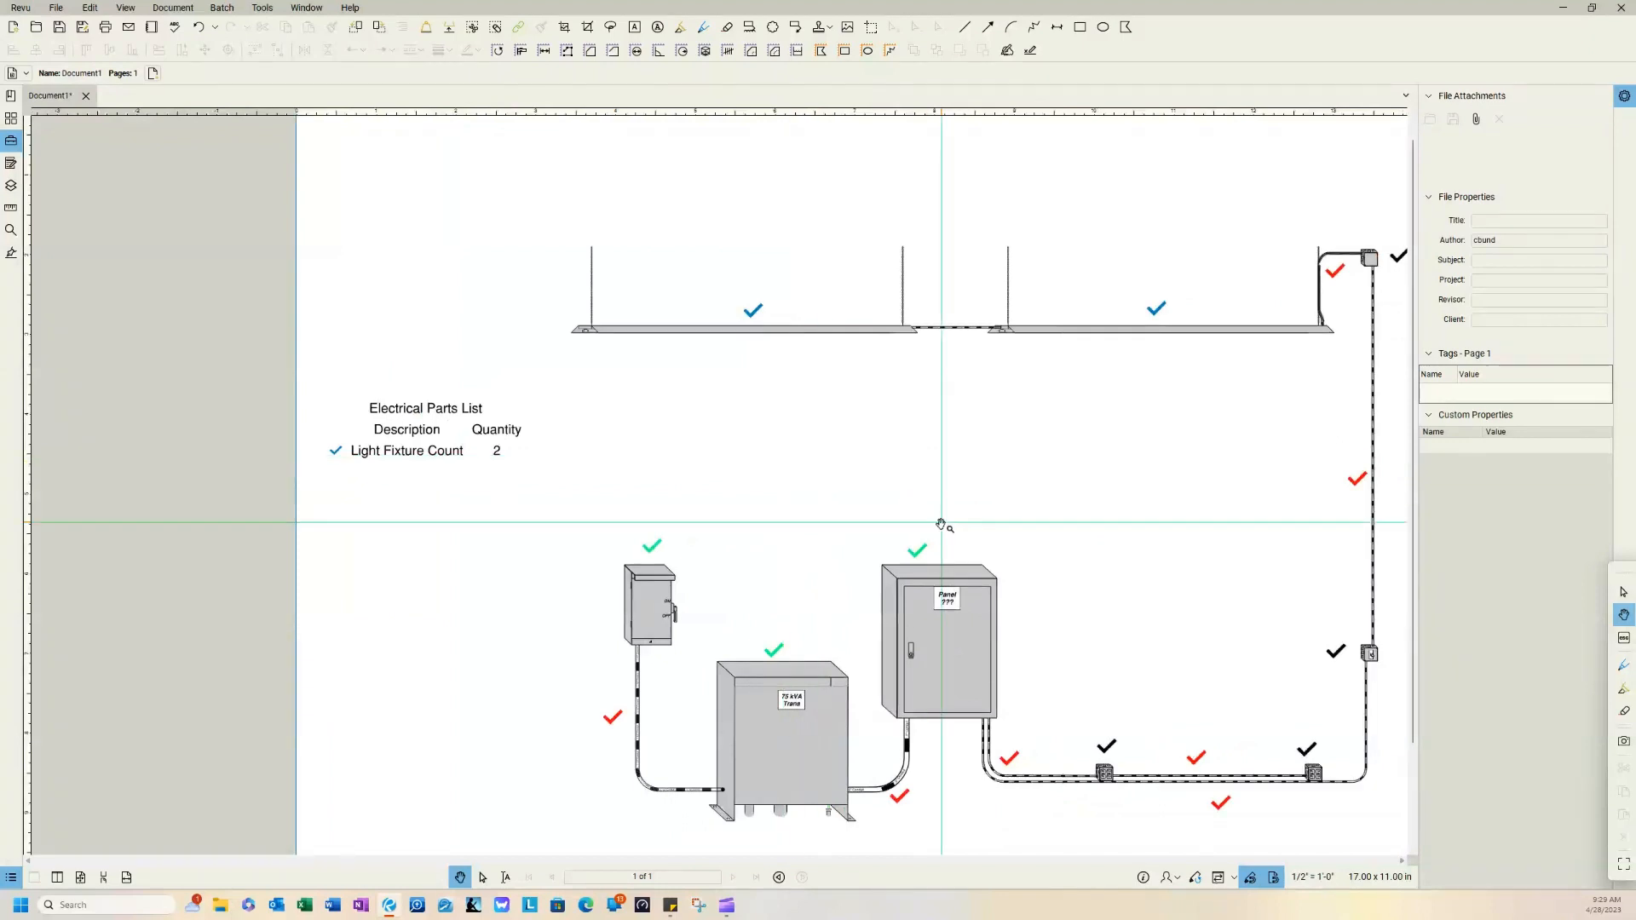
pyautogui.click(928, 565)
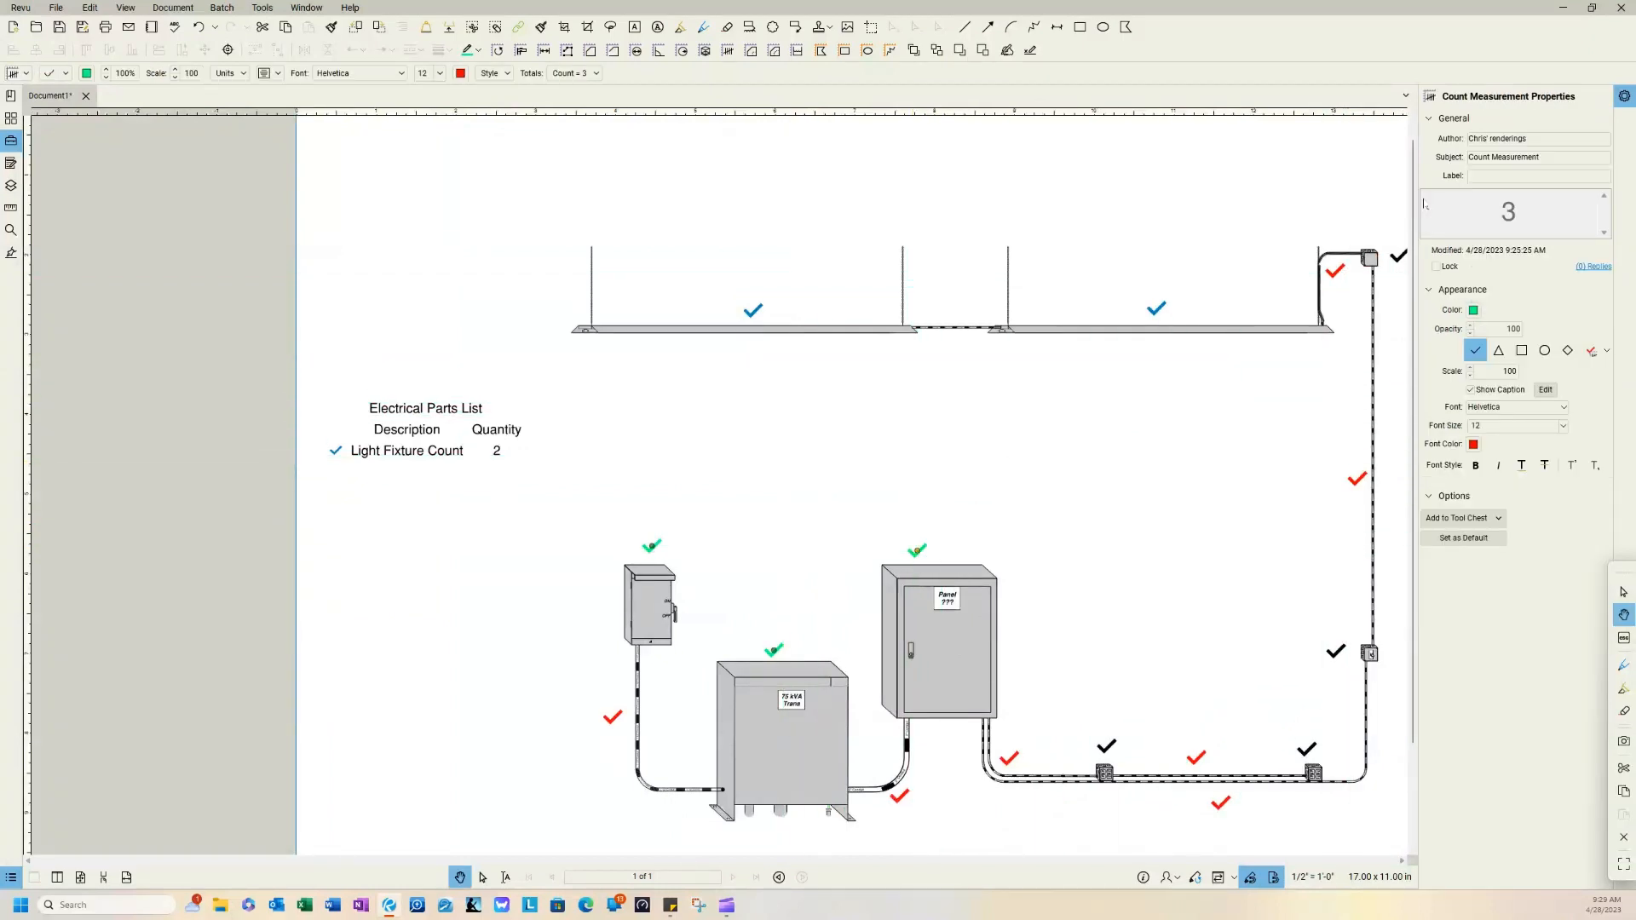
pyautogui.click(1549, 158)
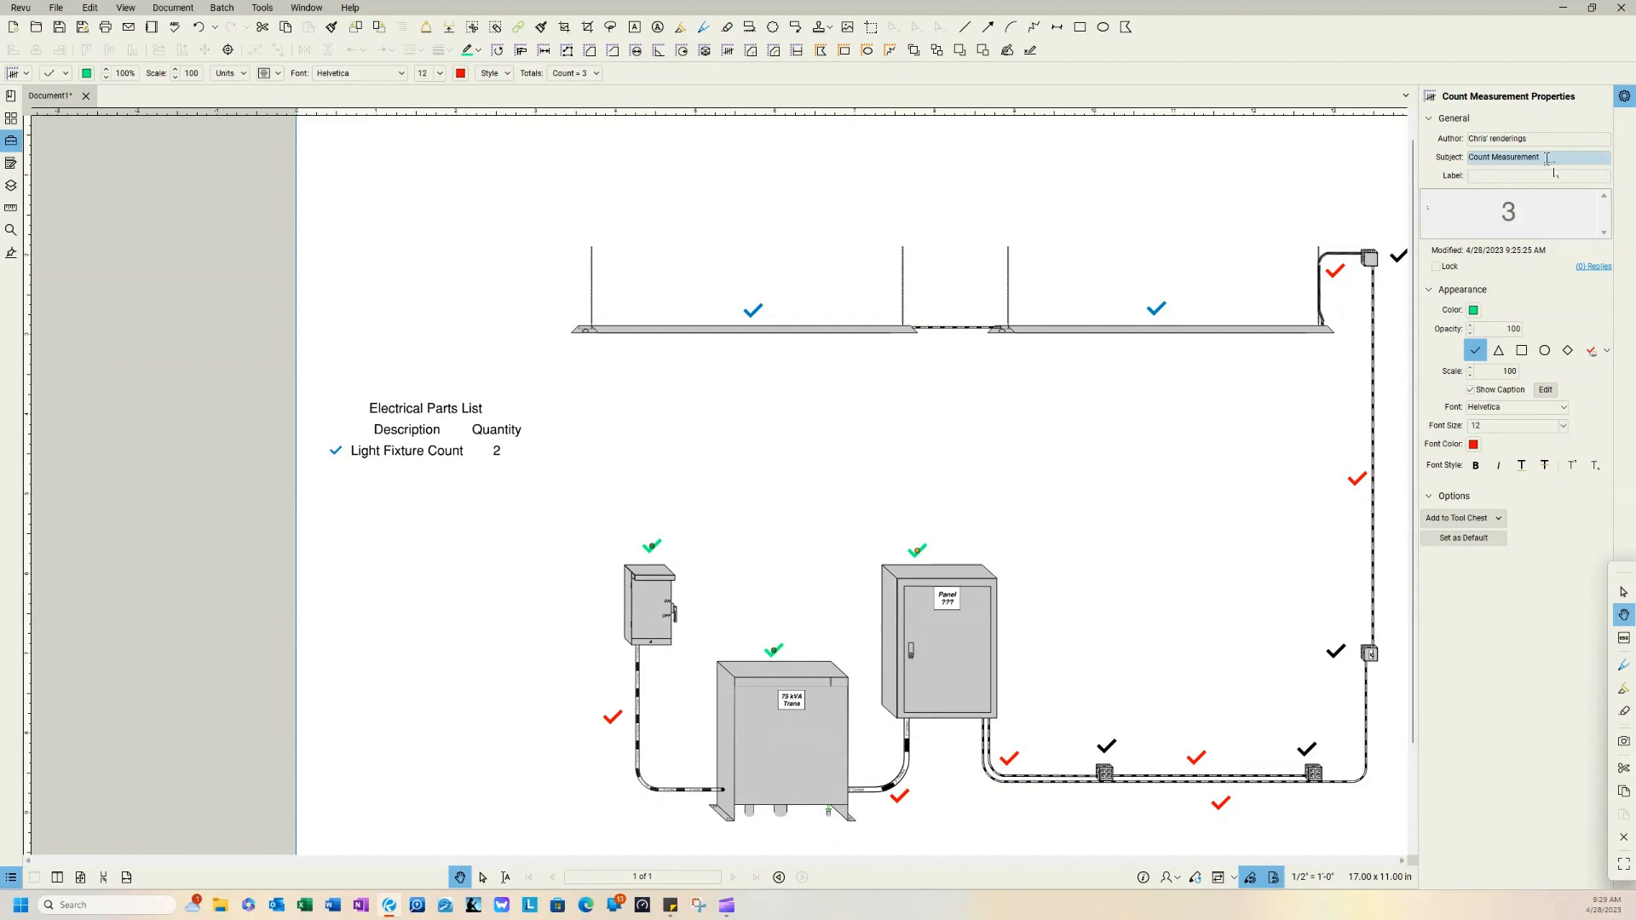
pyautogui.moveTo(1547, 158); pyautogui.dragTo(1426, 161)
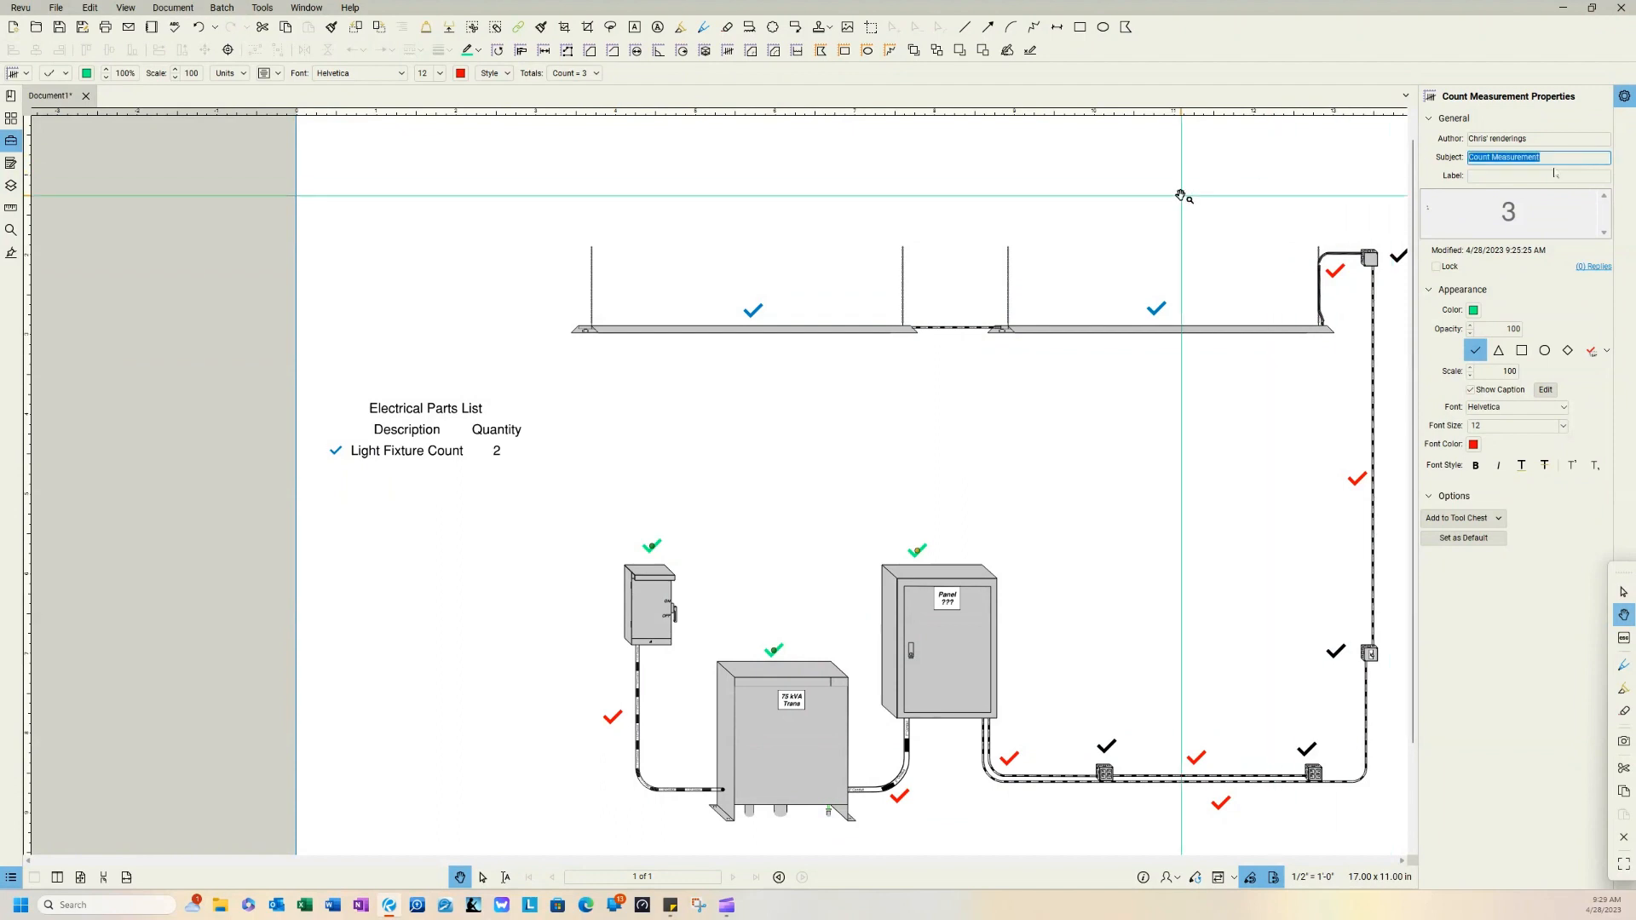
pyautogui.write('Electrical Equipment')
pyautogui.press('Return')
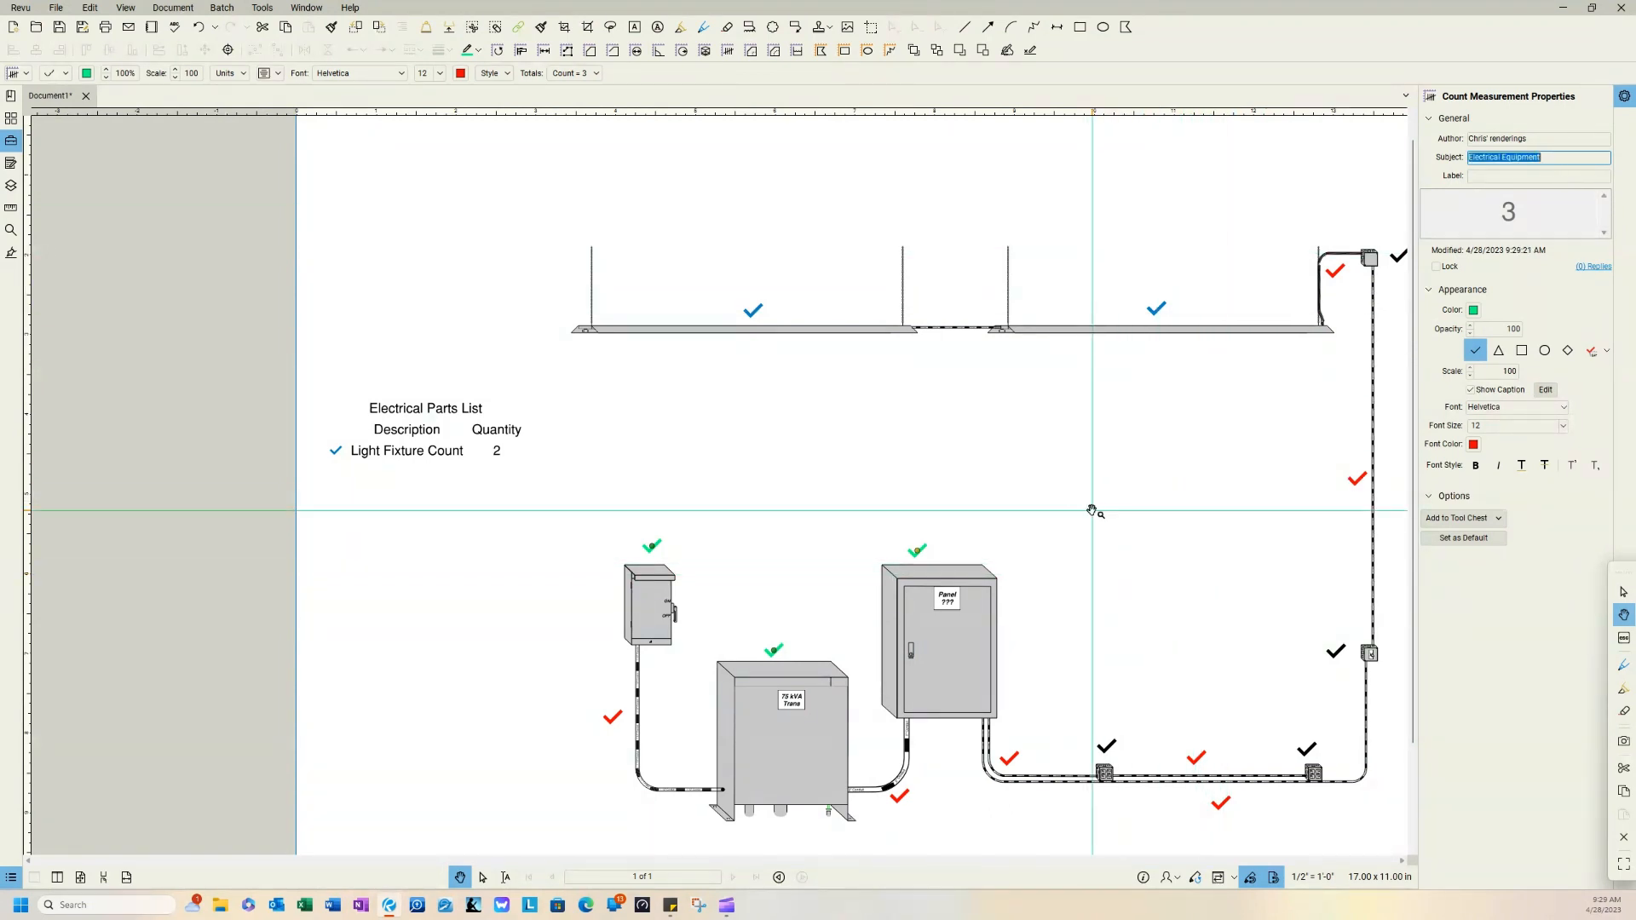
# Step: Change the subject of the red count on the conduit runs to "Conduit" and deselect the count
pyautogui.moveTo(1092, 511)
pyautogui.mouseDown()
pyautogui.moveTo(969, 467)
pyautogui.moveTo(929, 414)
pyautogui.mouseUp()
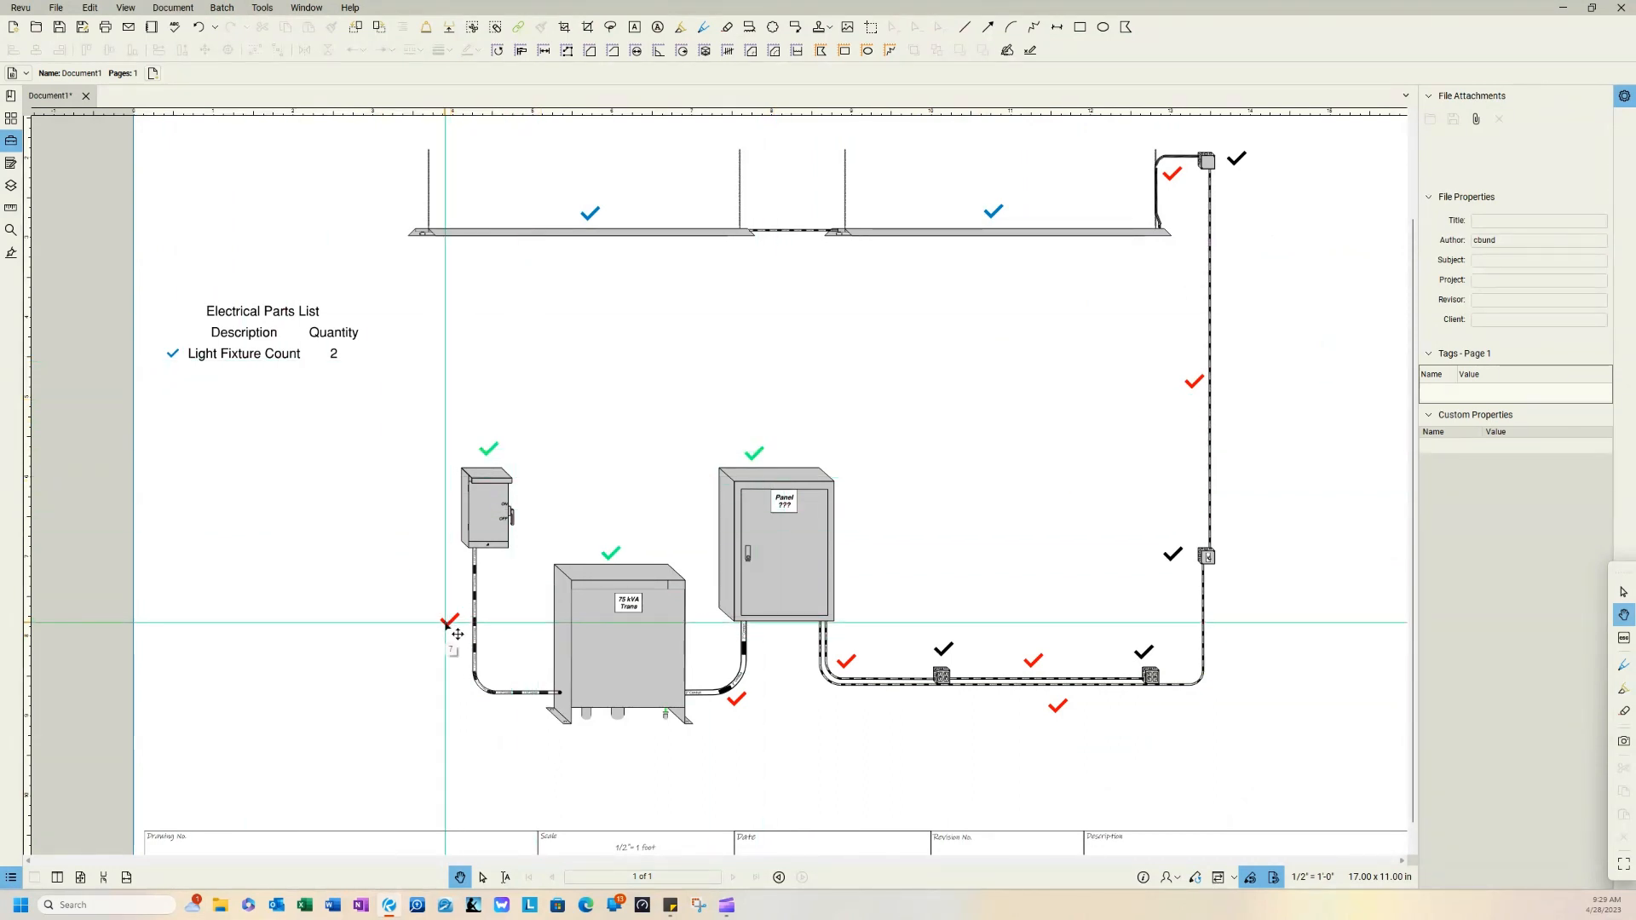
pyautogui.click(458, 634)
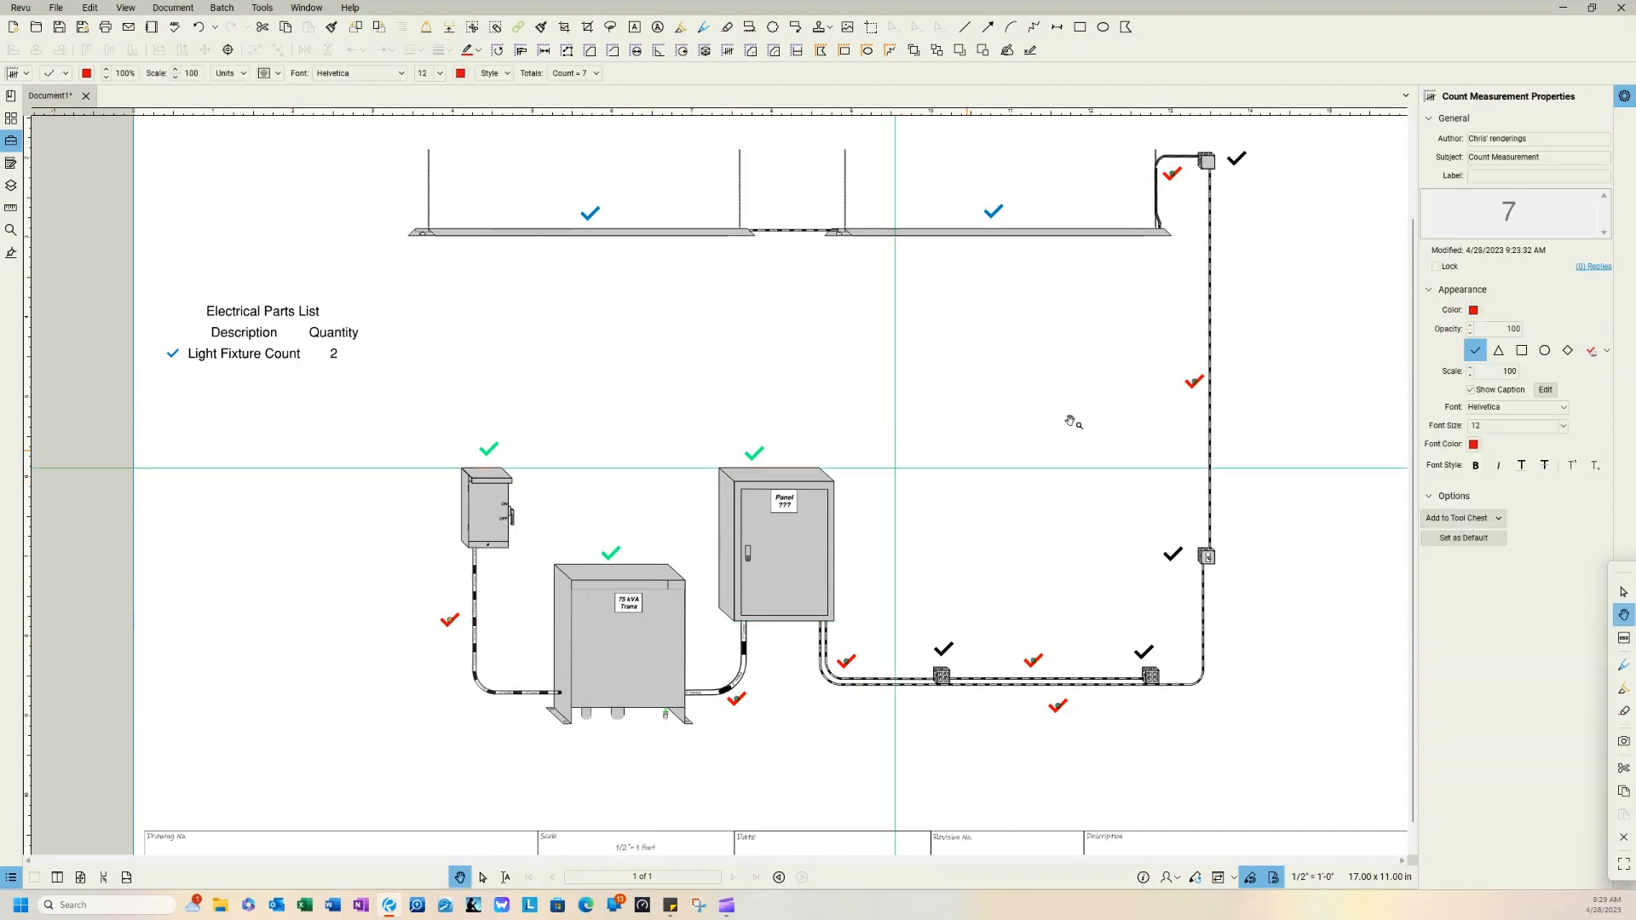
pyautogui.click(1545, 158)
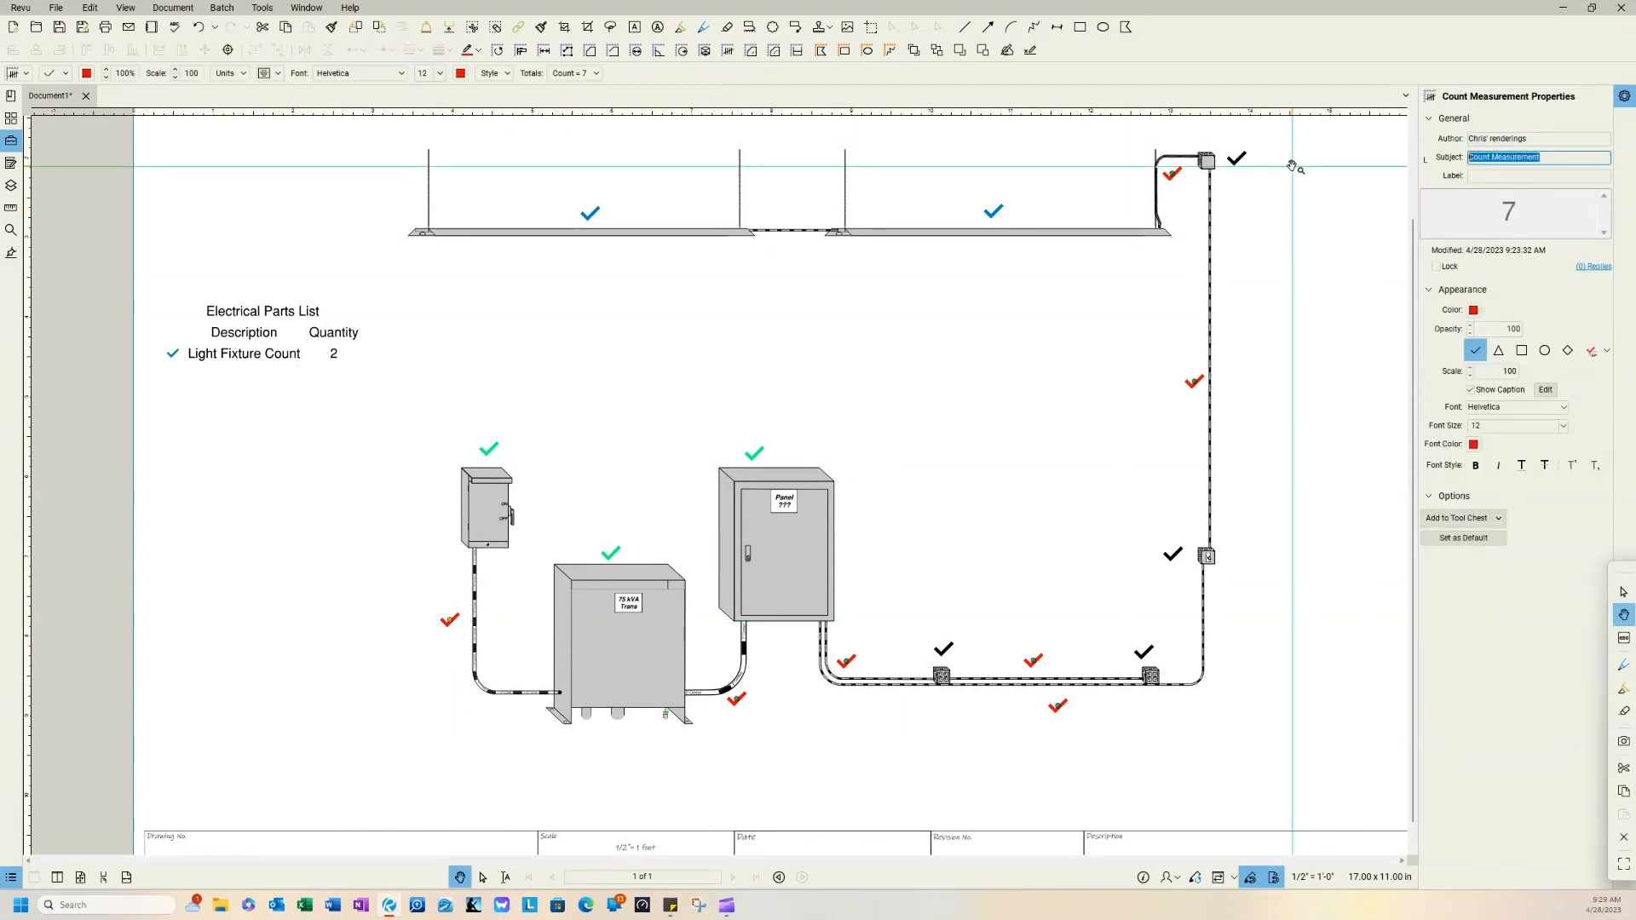
pyautogui.write('Conduit')
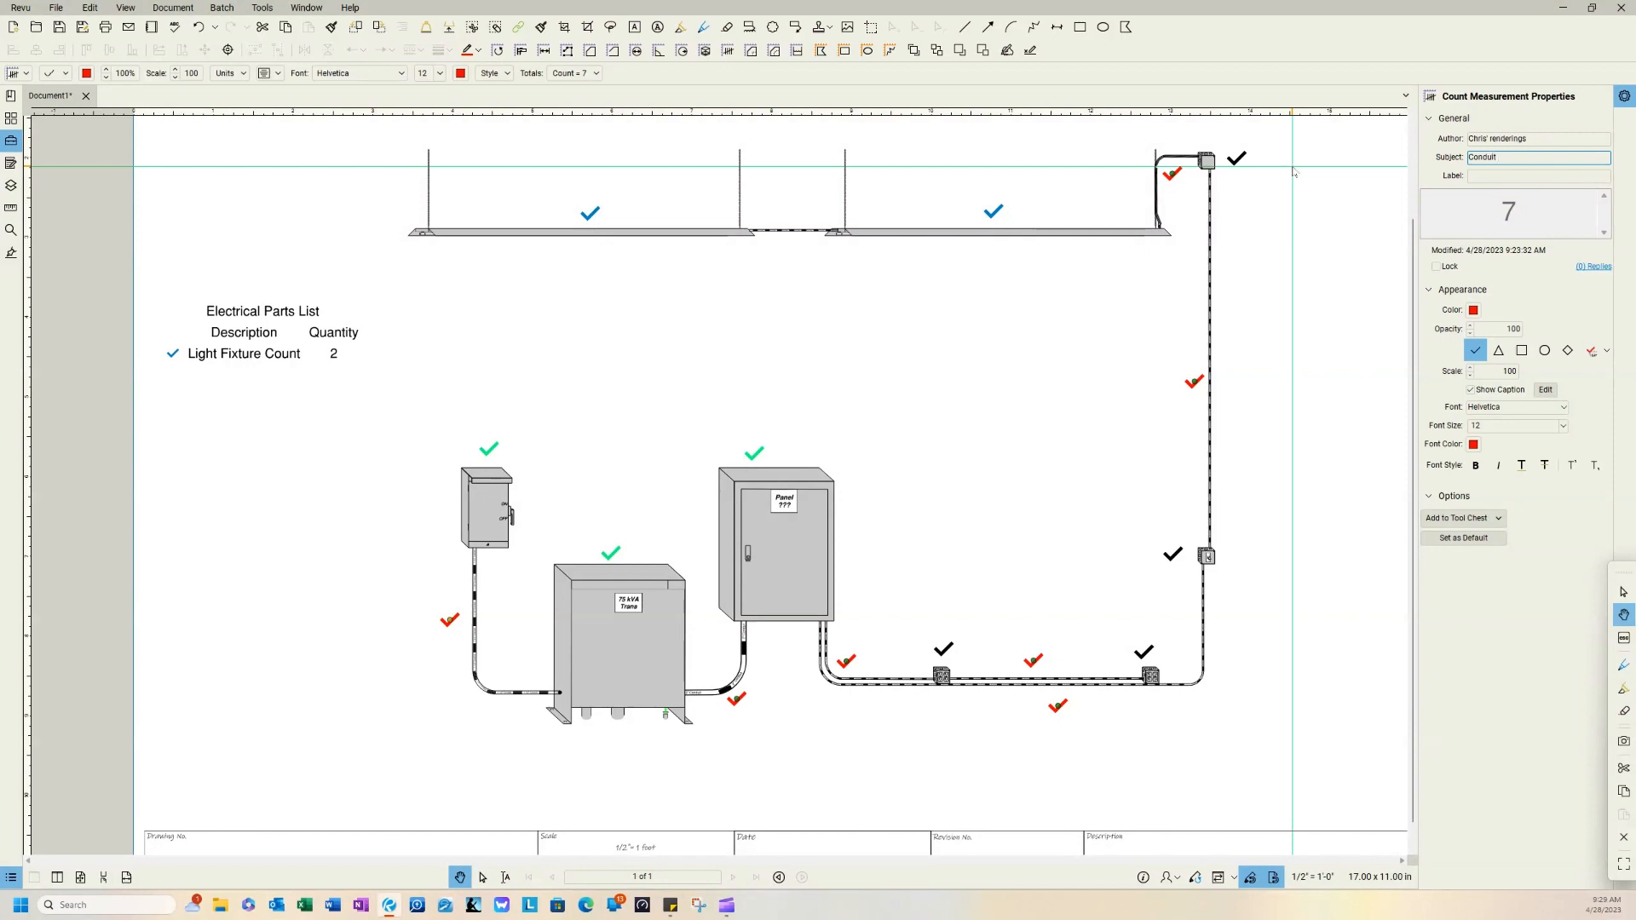
pyautogui.write(' Co')
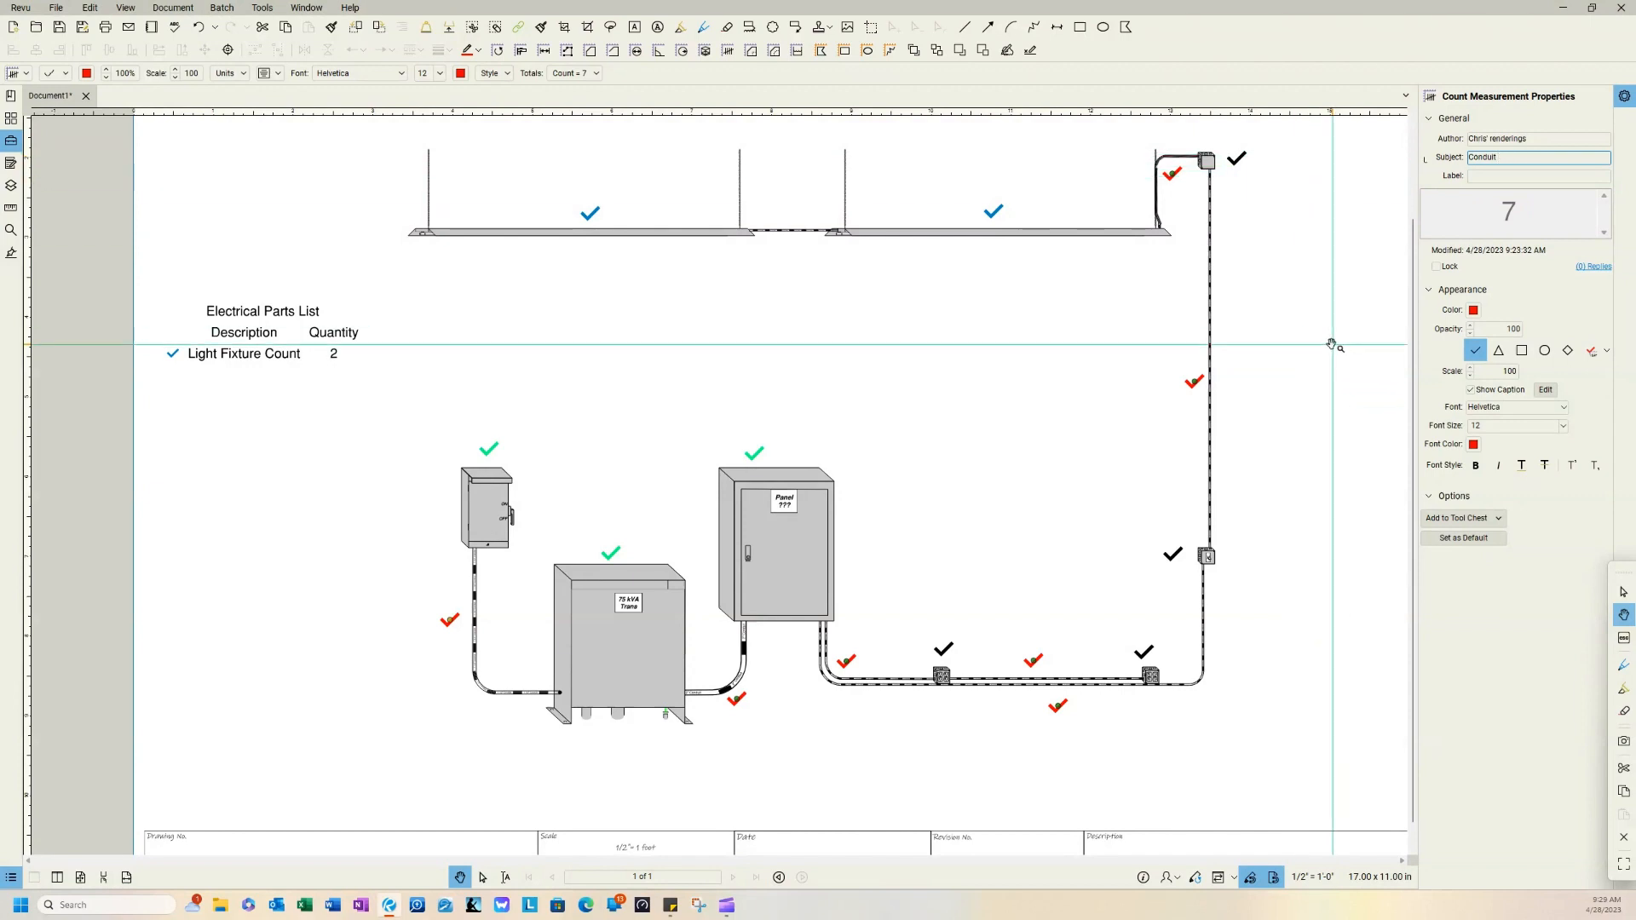
pyautogui.click(1322, 340)
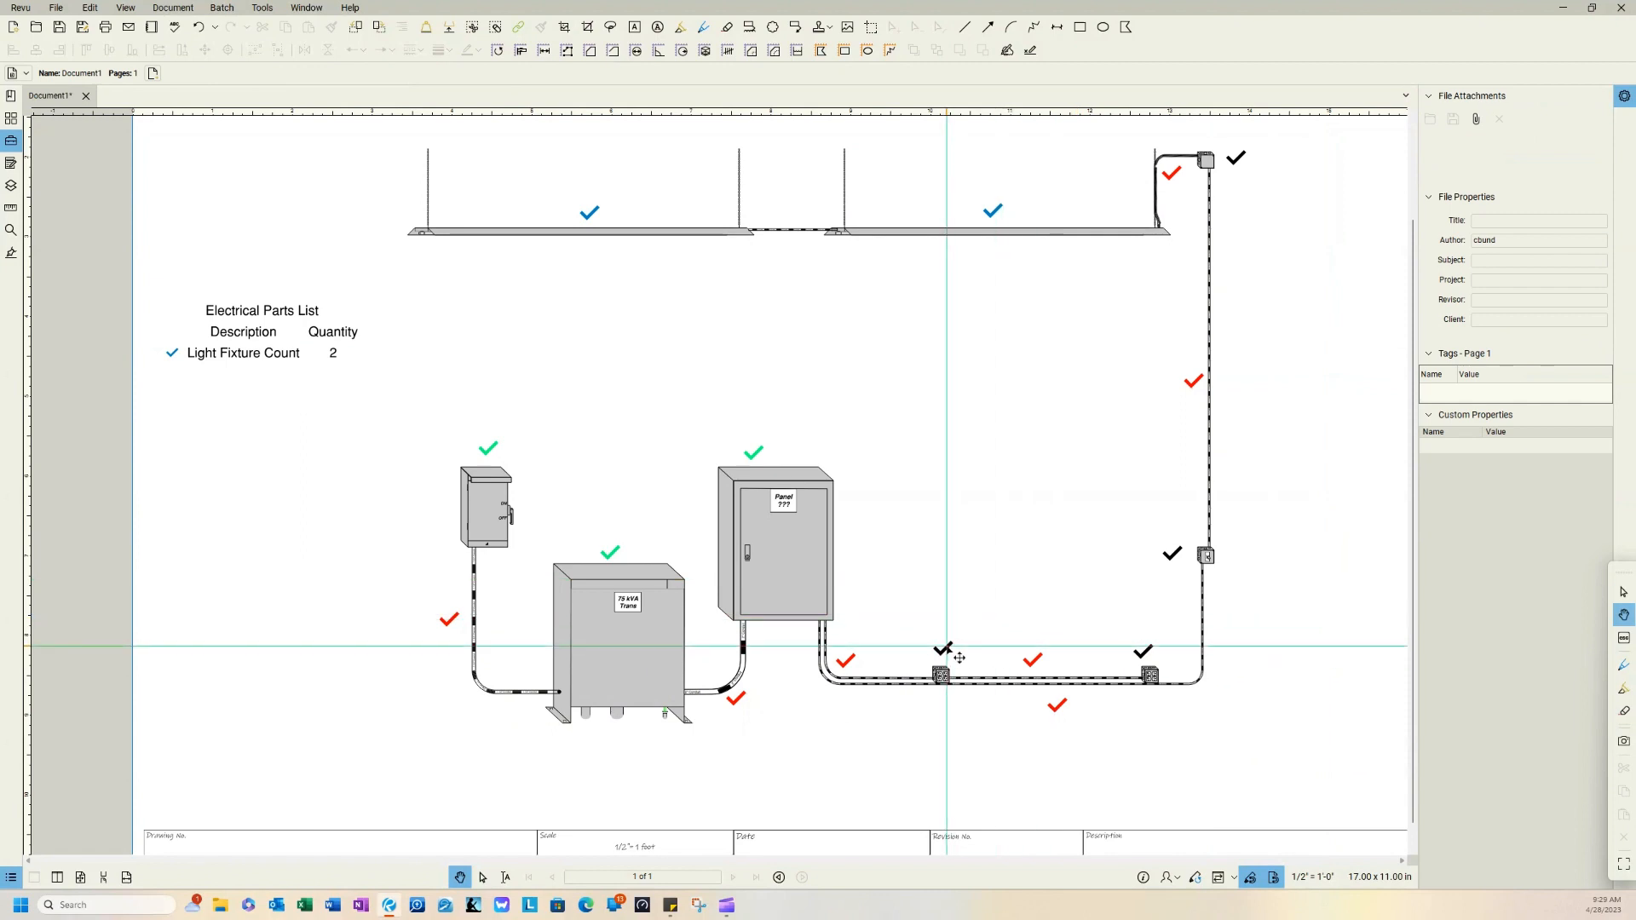
# Step: Change the subject of the black count on the junction boxes to "Electrical Boxes" and deselect the count
pyautogui.click(960, 657)
pyautogui.tripleClick(1551, 158)
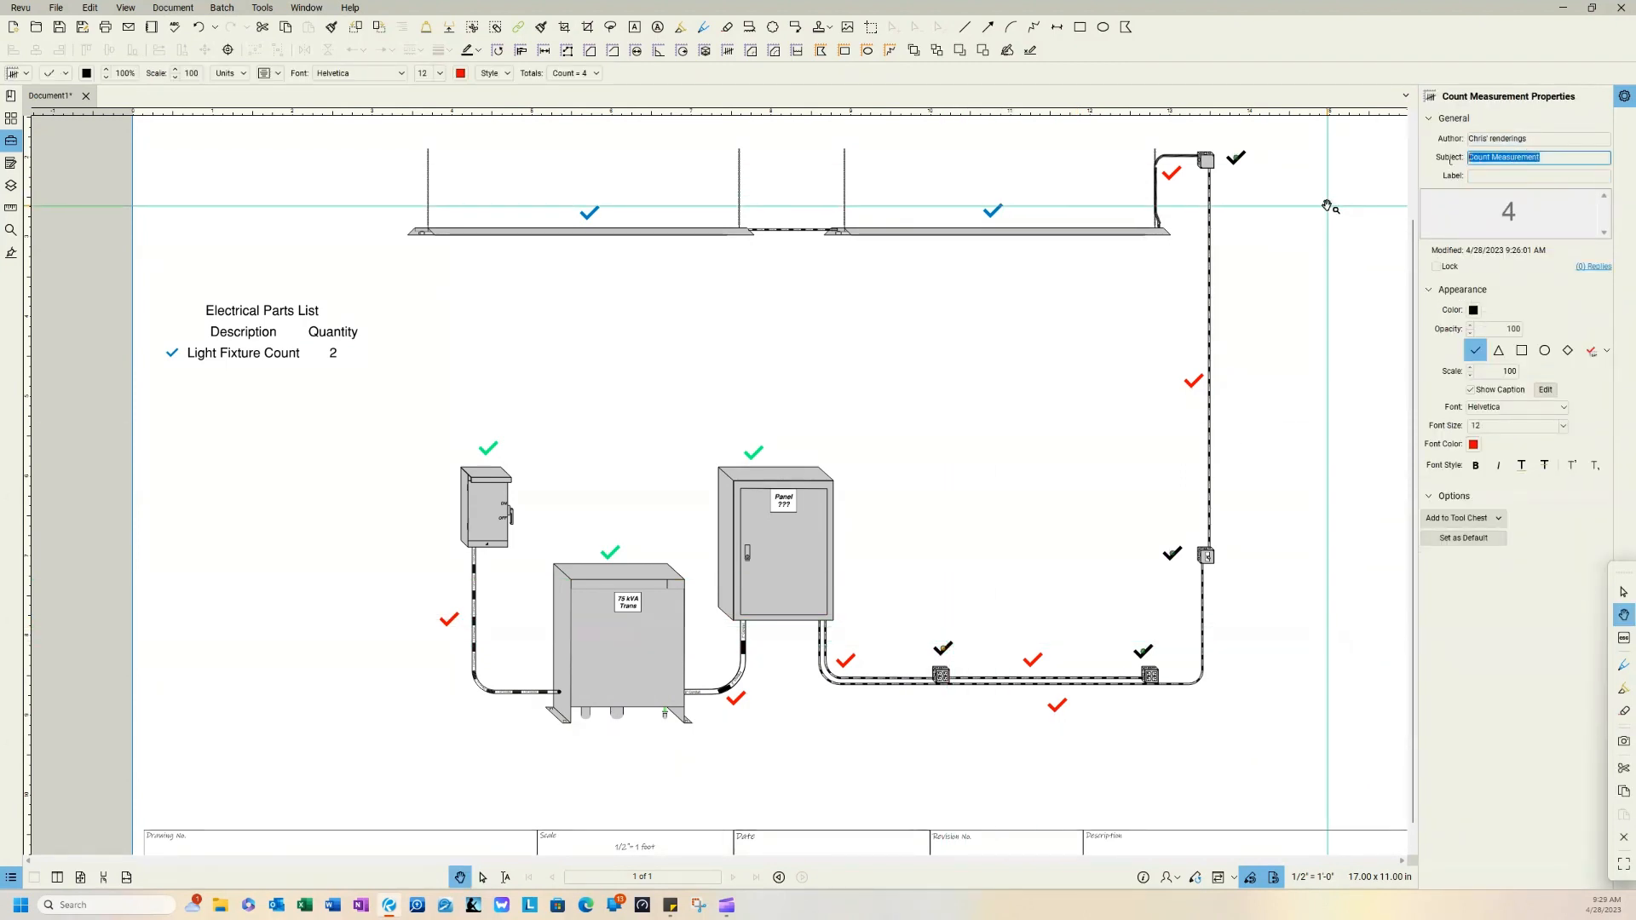
pyautogui.write('E')
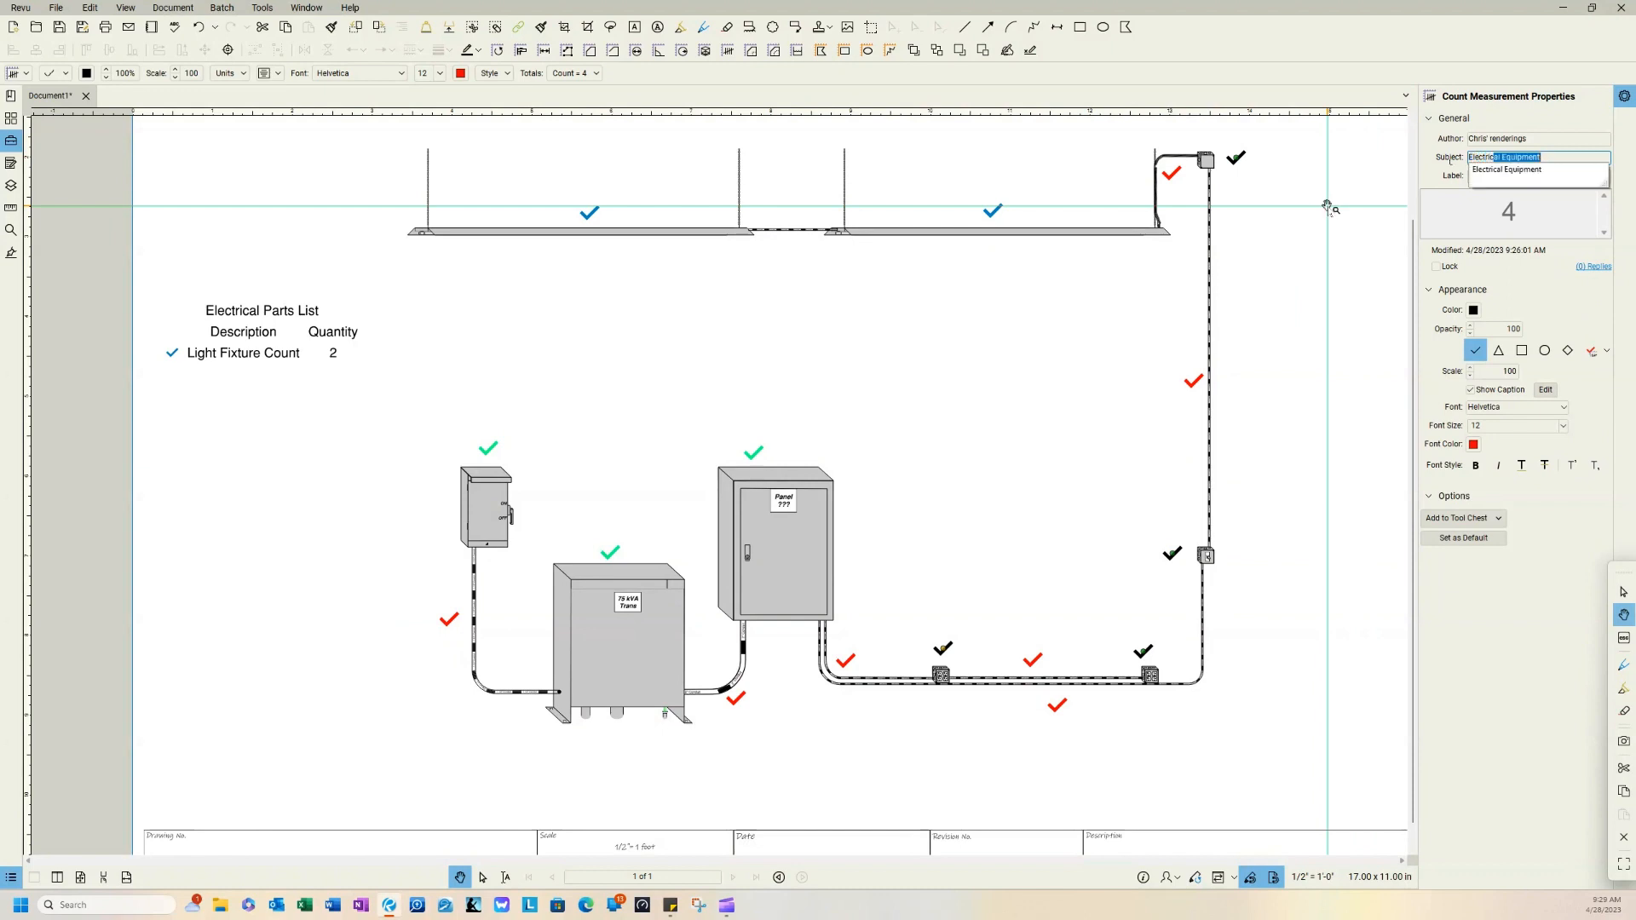
pyautogui.write('lectrical Boxes')
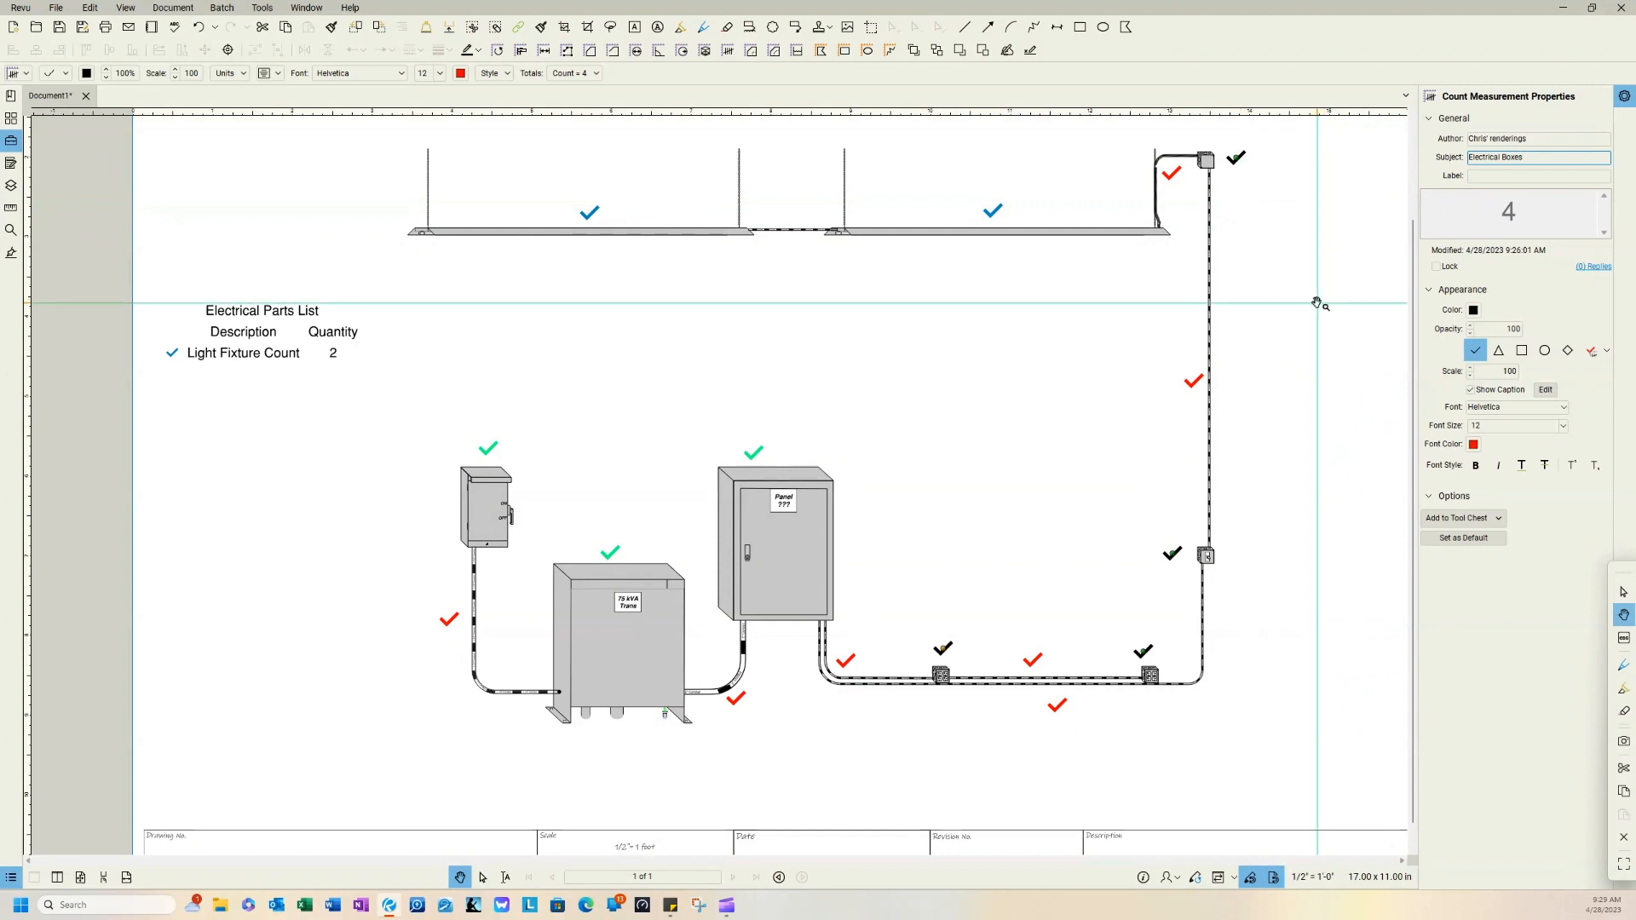
pyautogui.click(1317, 302)
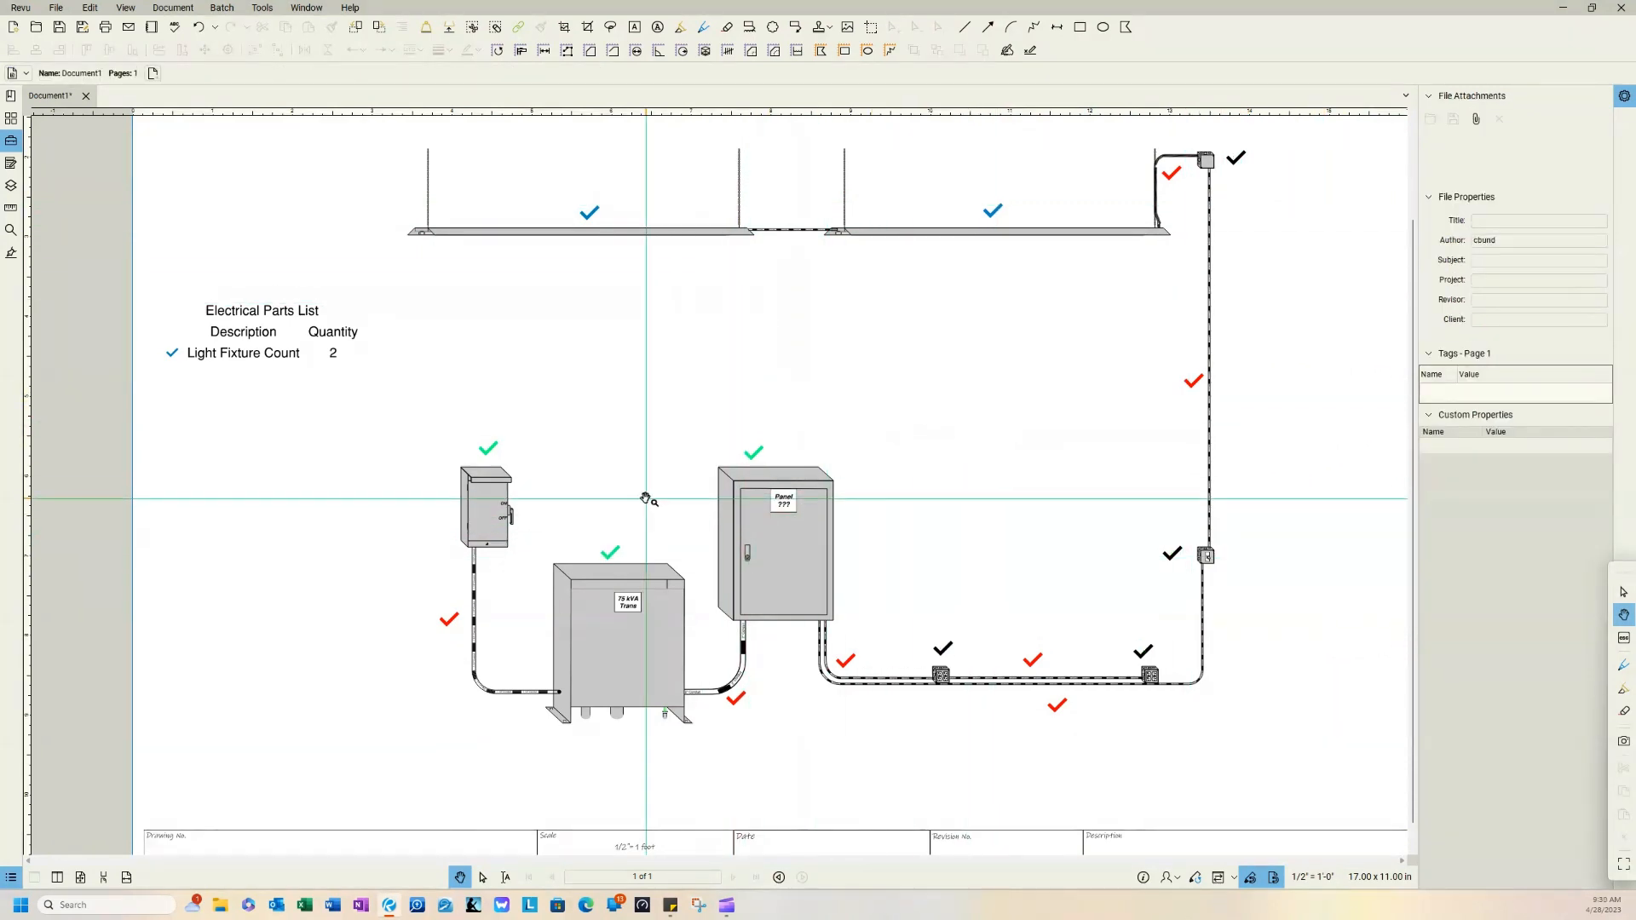
# Step: Add the green Electrical Equipment count to the Electrical Parts List legend
pyautogui.click(494, 456)
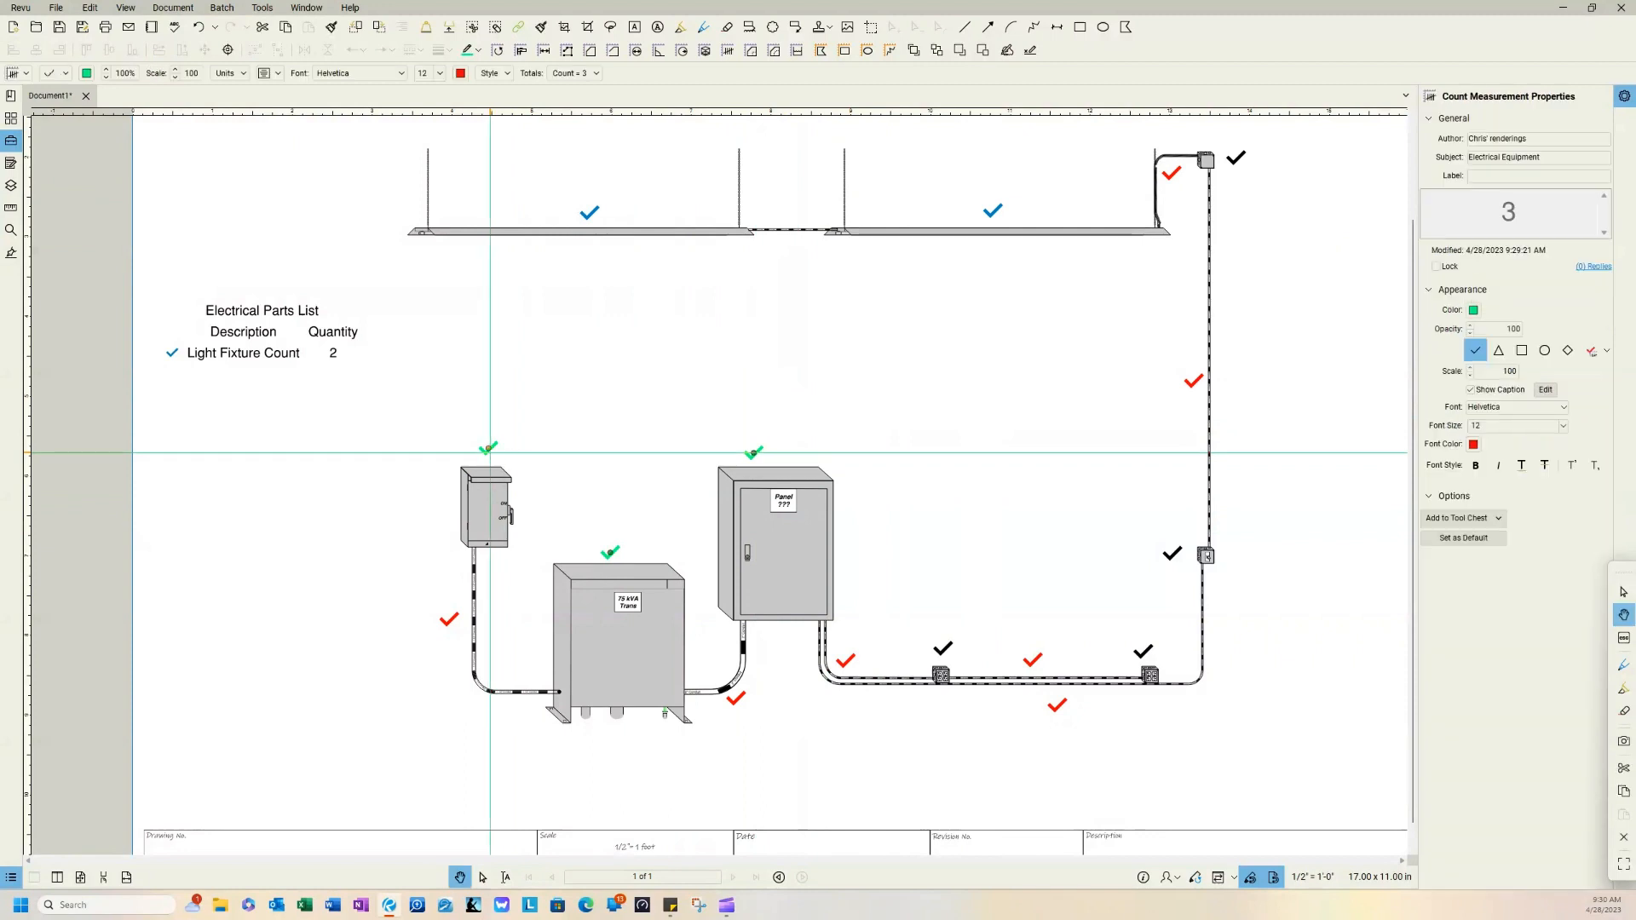
pyautogui.rightClick(491, 457)
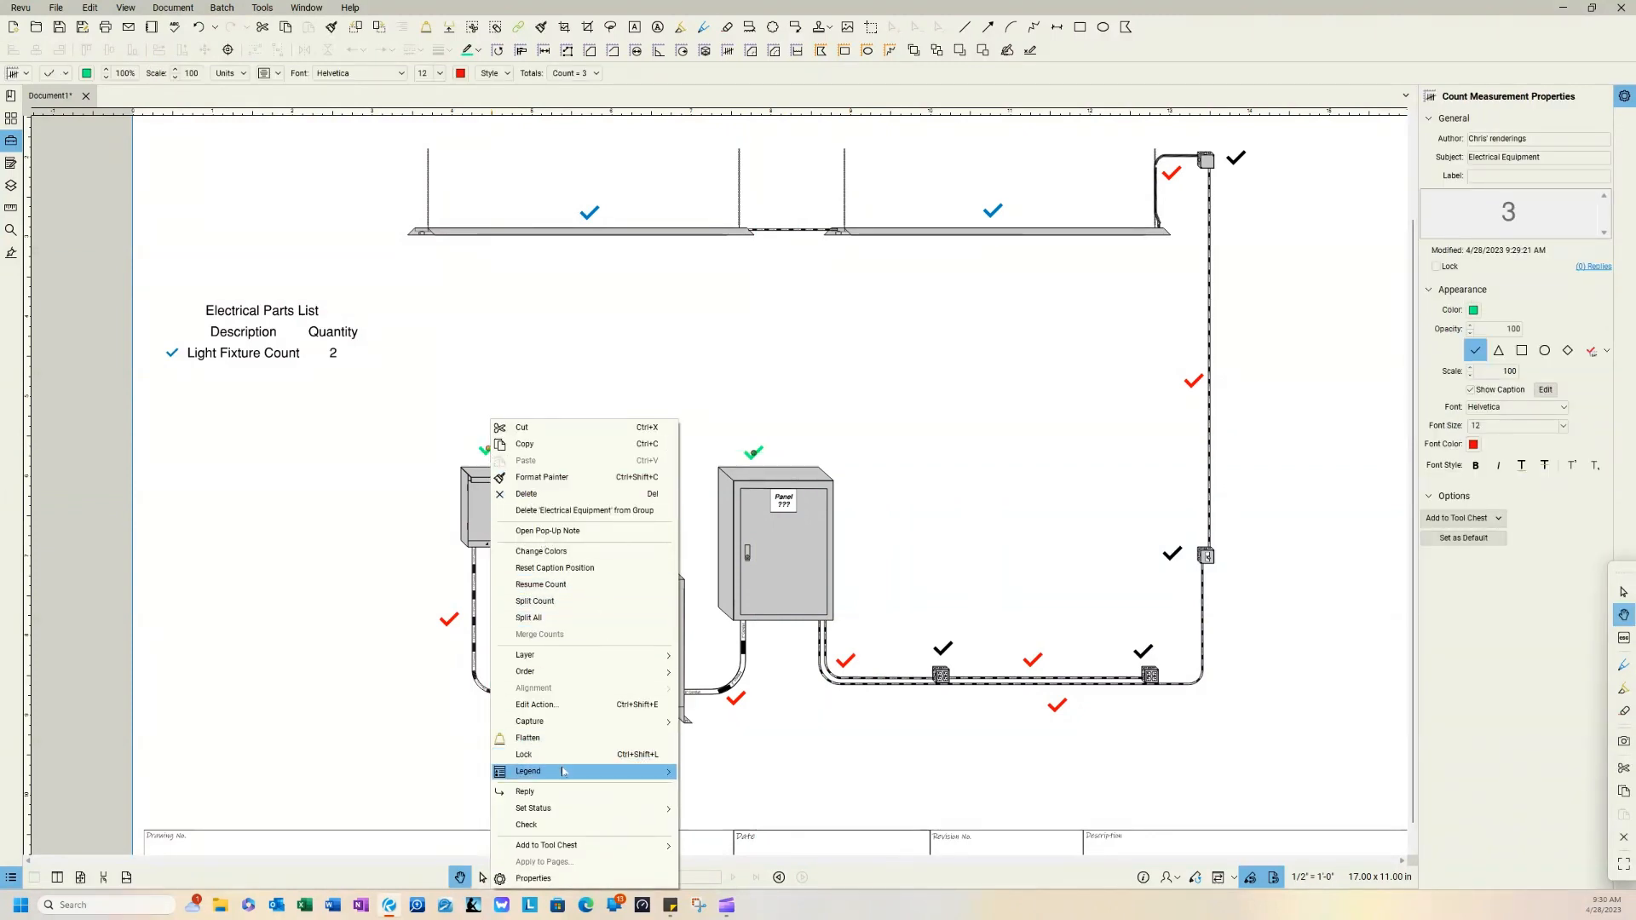
pyautogui.moveTo(563, 771)
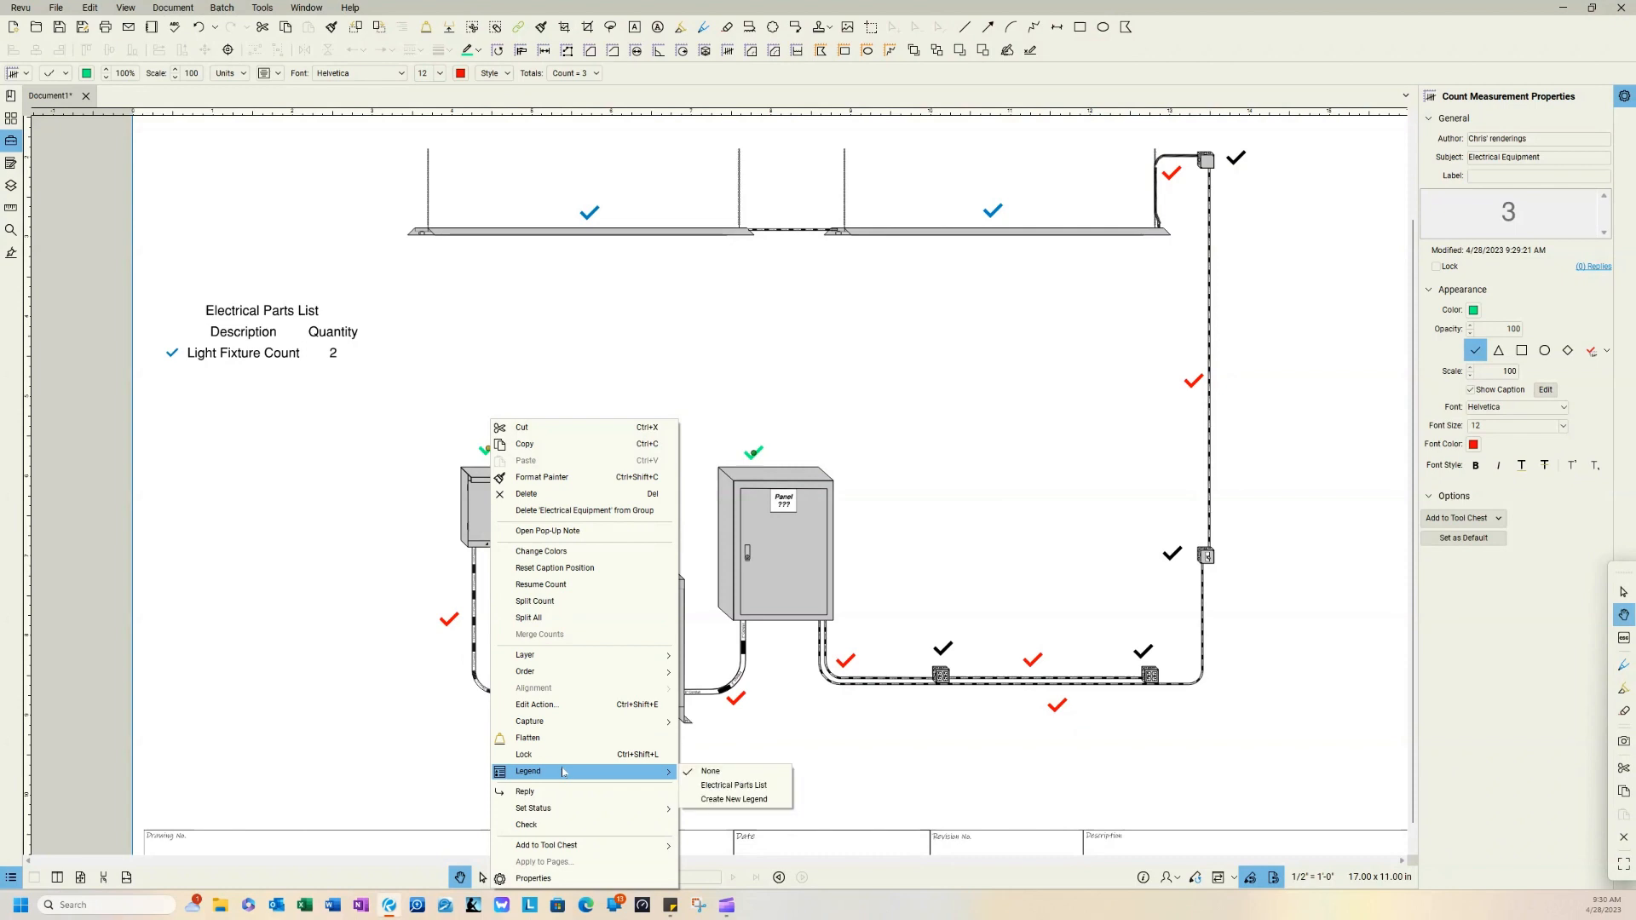
pyautogui.click(745, 785)
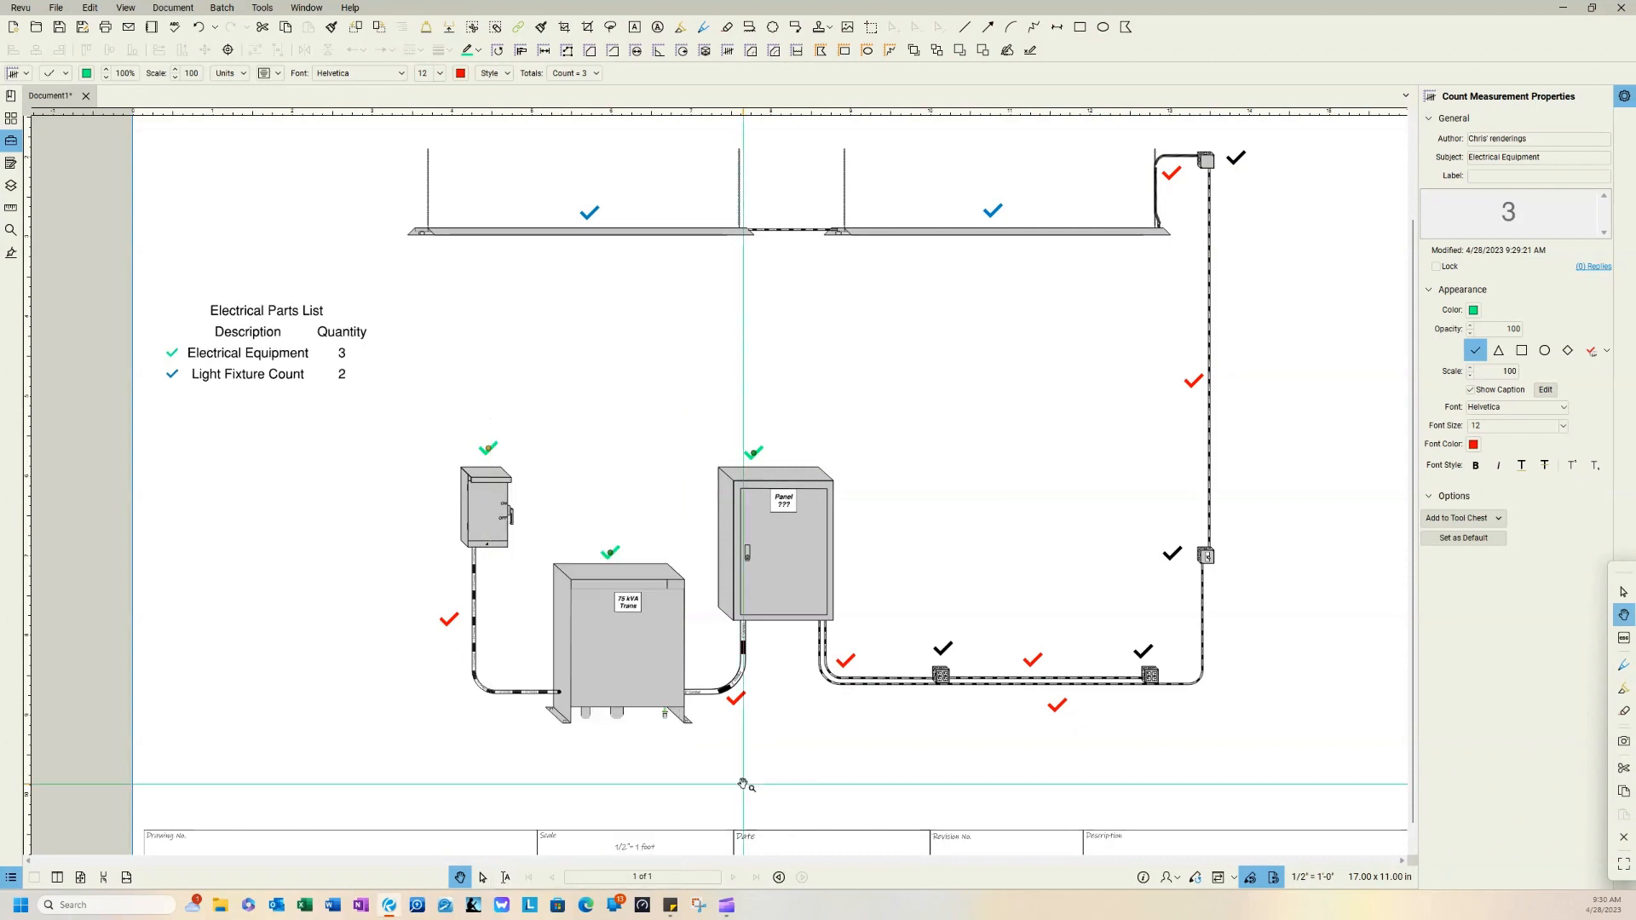
# Step: Add the red Conduit count to the Electrical Parts List legend
pyautogui.rightClick(458, 630)
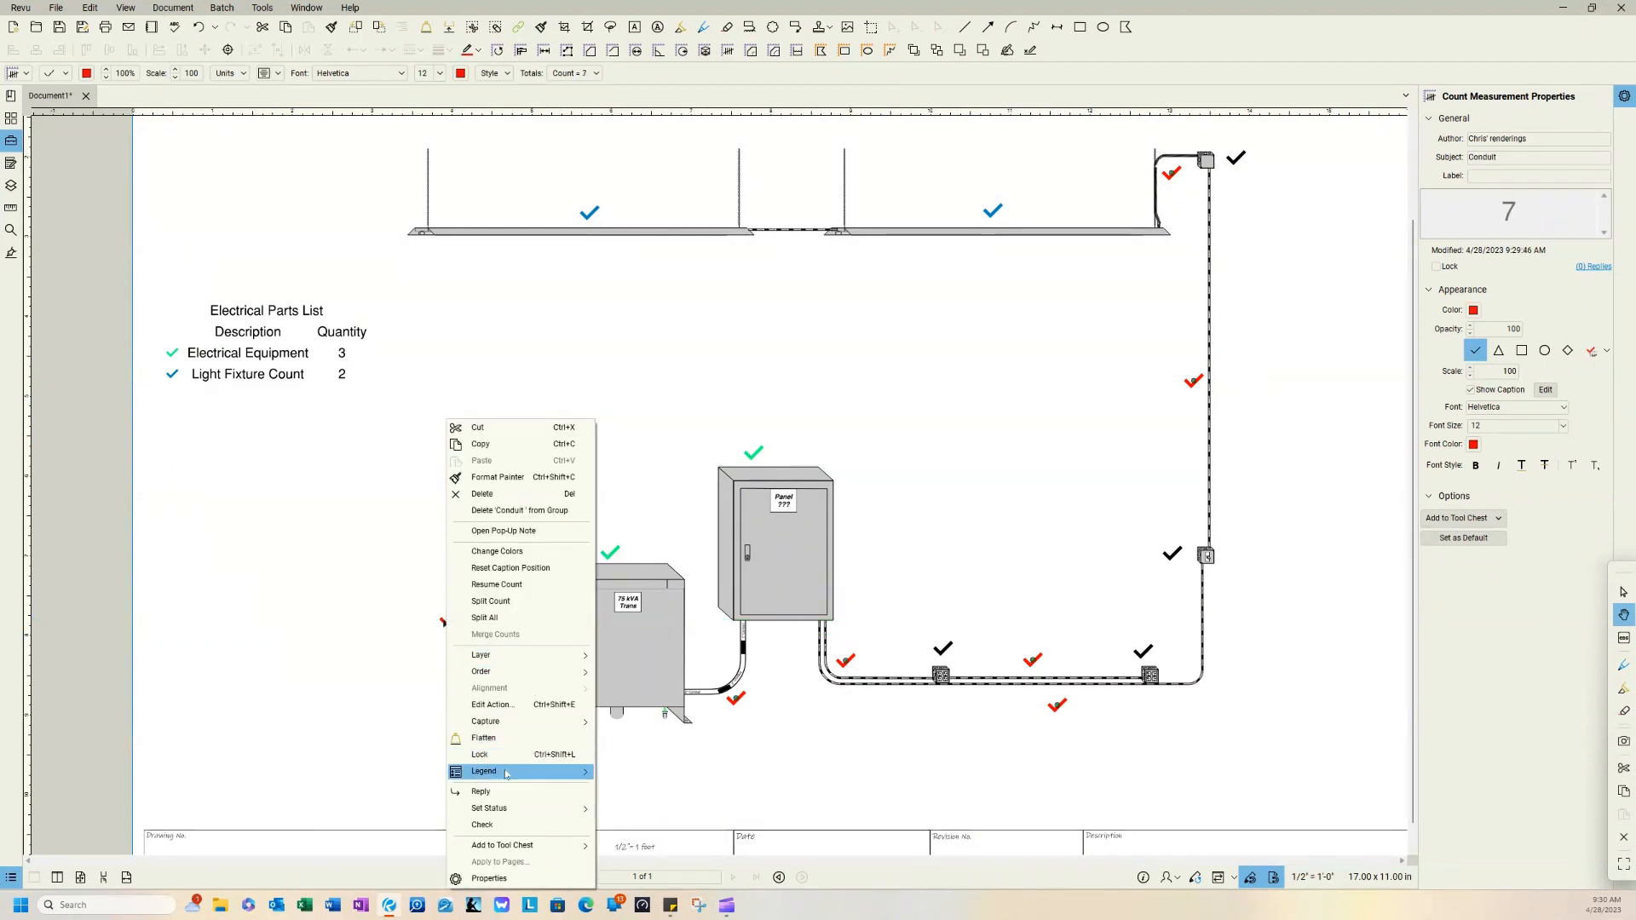
pyautogui.moveTo(507, 773)
pyautogui.click(639, 784)
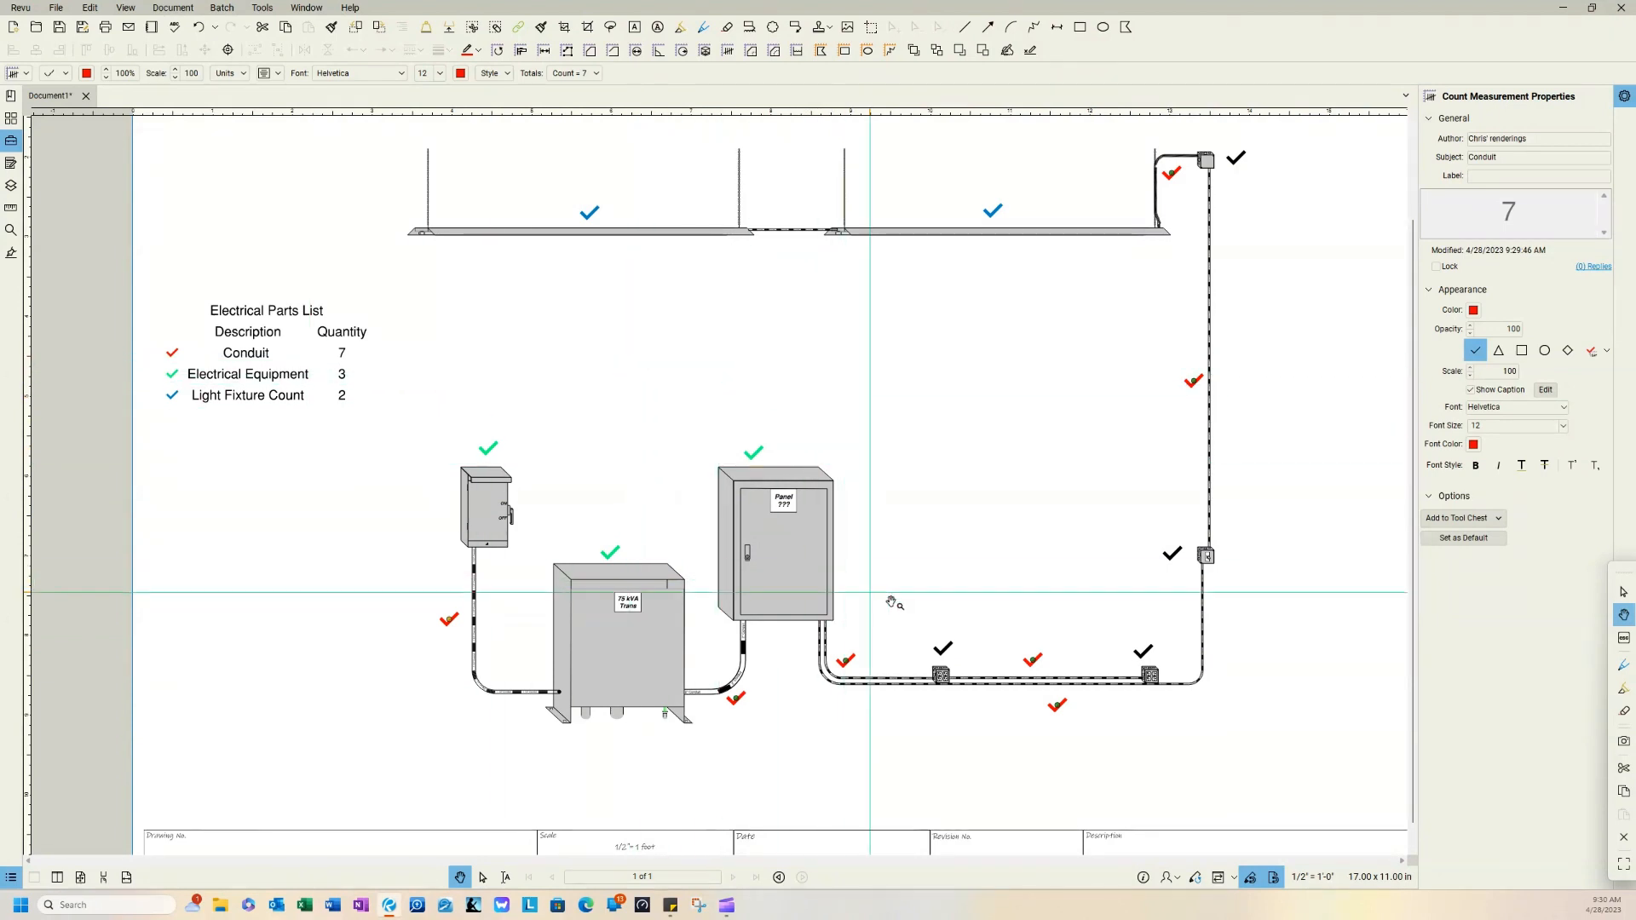
# Step: Add the black Electrical Boxes count to the Electrical Parts List legend and deselect the count
pyautogui.click(957, 663)
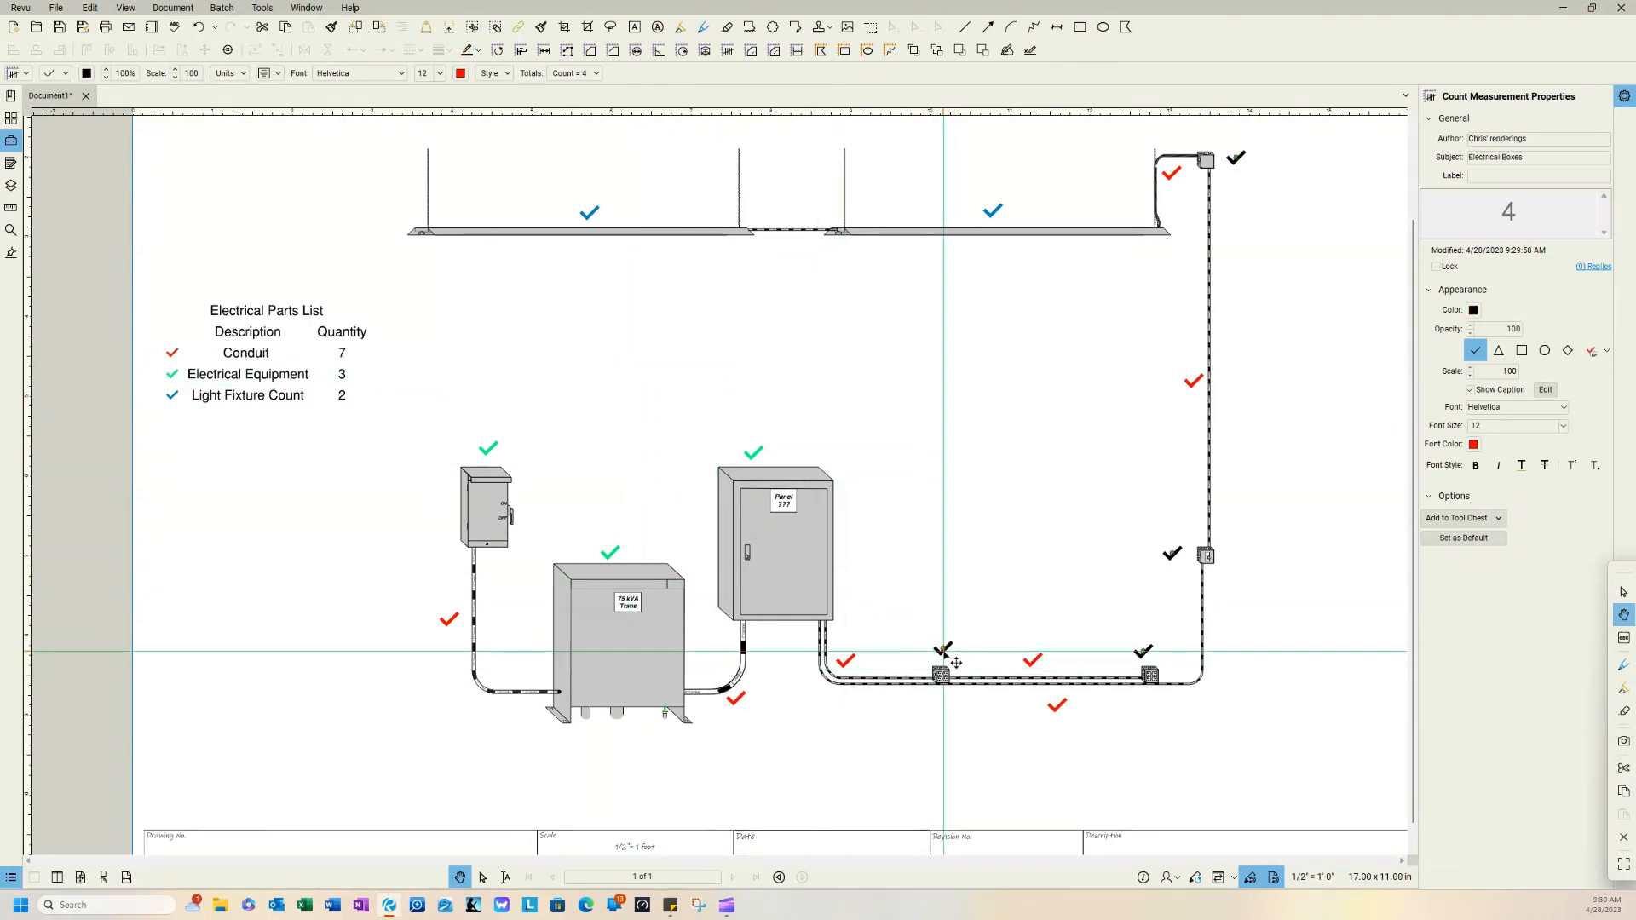
pyautogui.rightClick(943, 652)
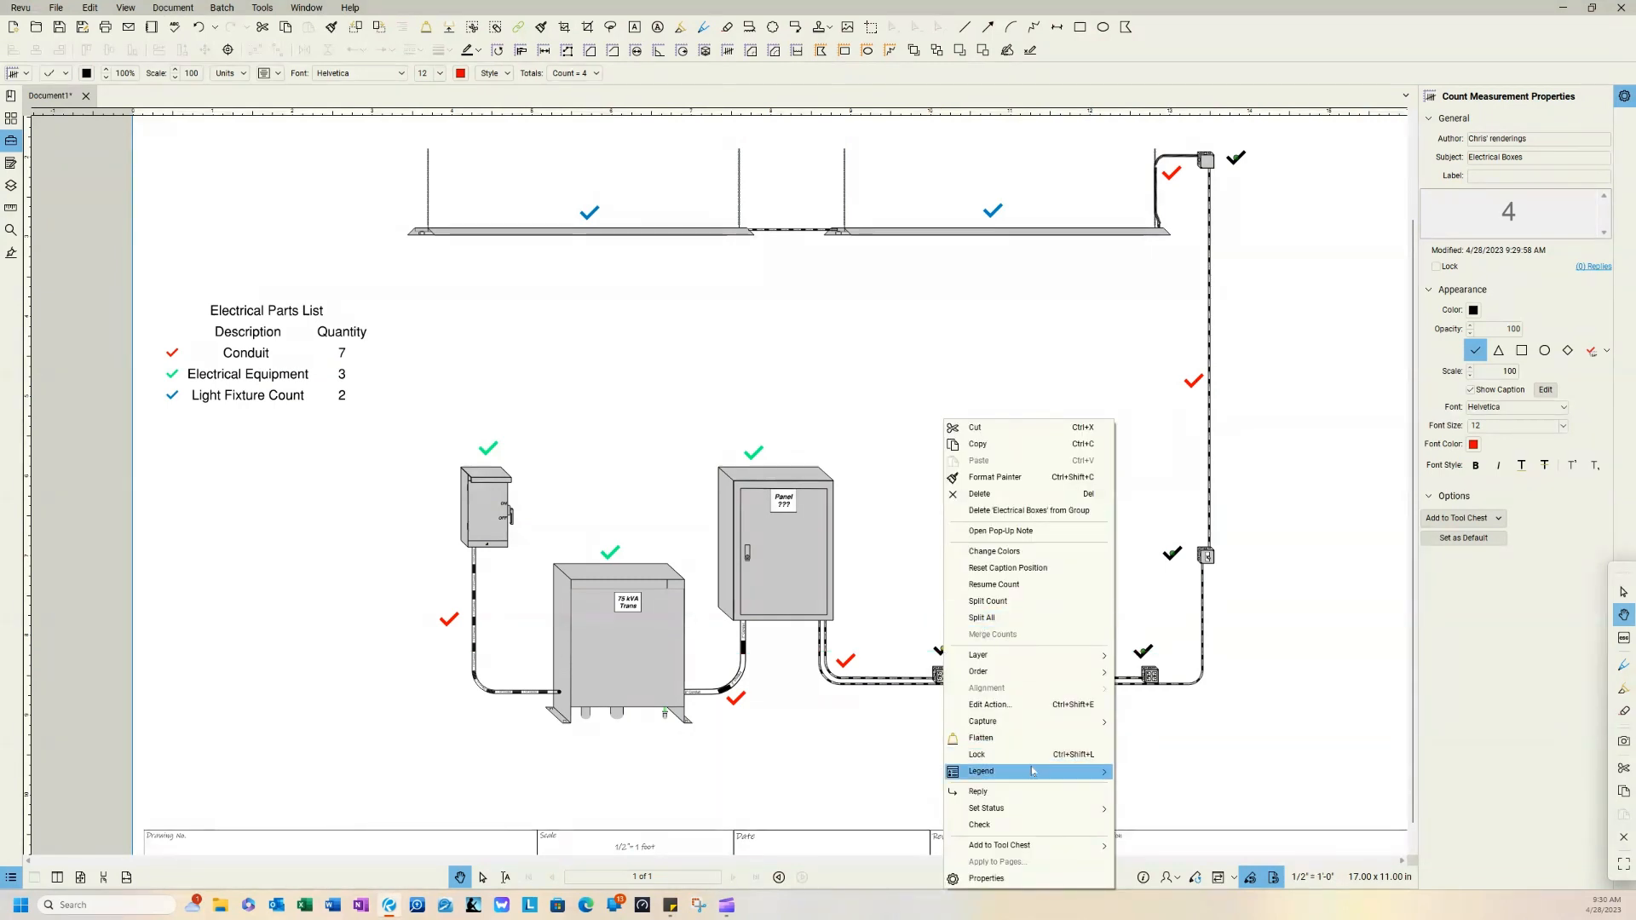
pyautogui.moveTo(1033, 771)
pyautogui.click(1170, 785)
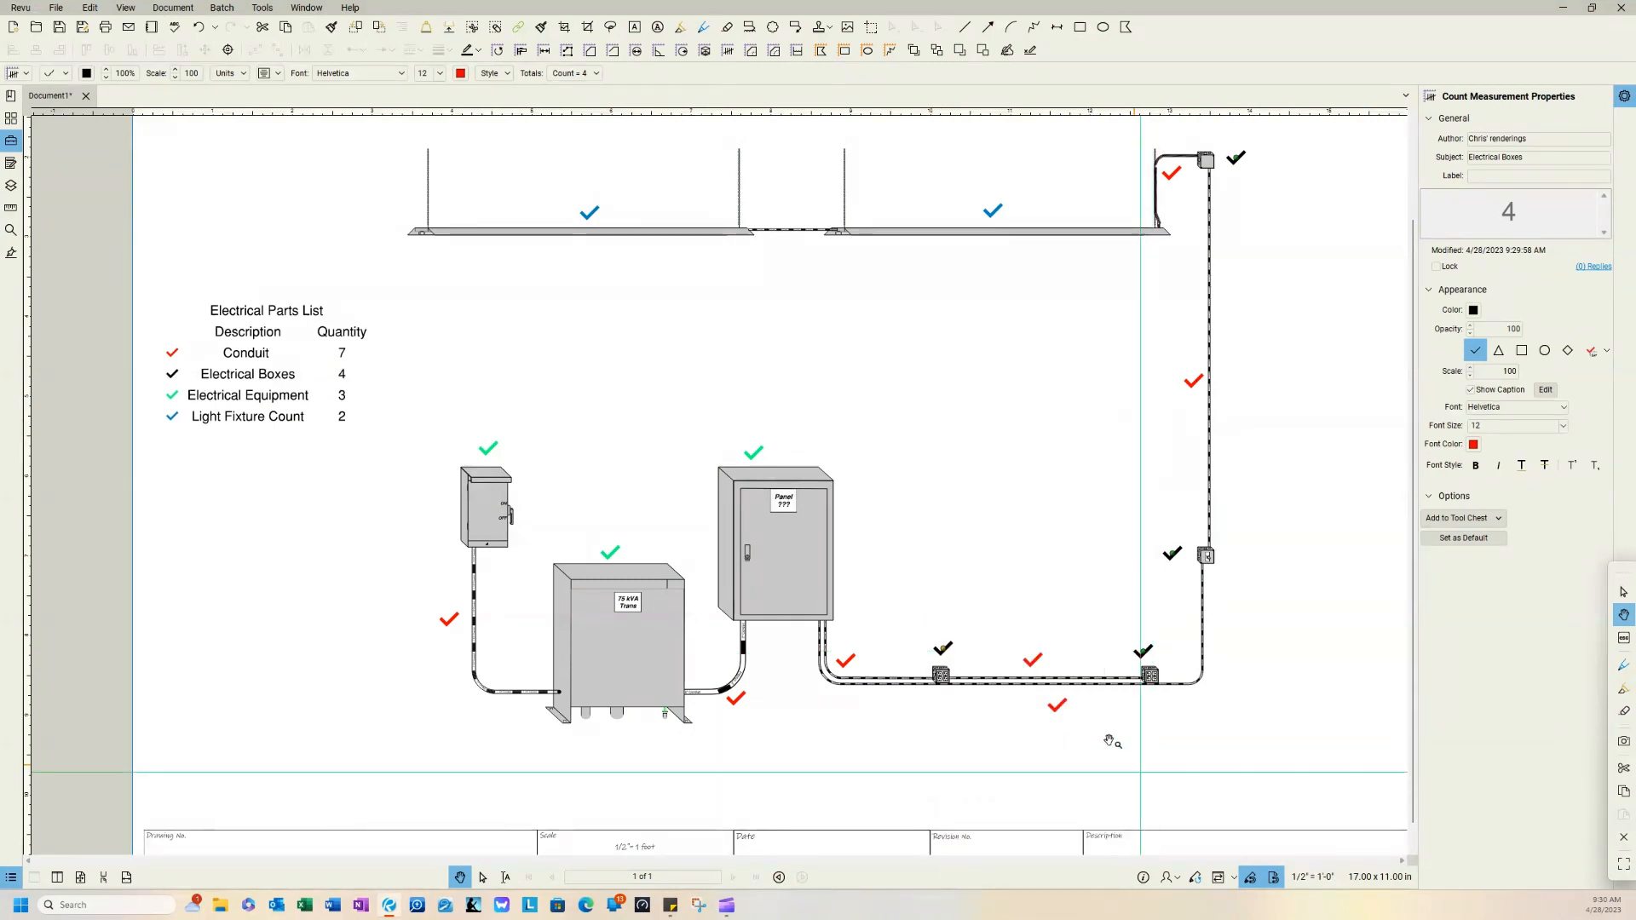
pyautogui.click(745, 364)
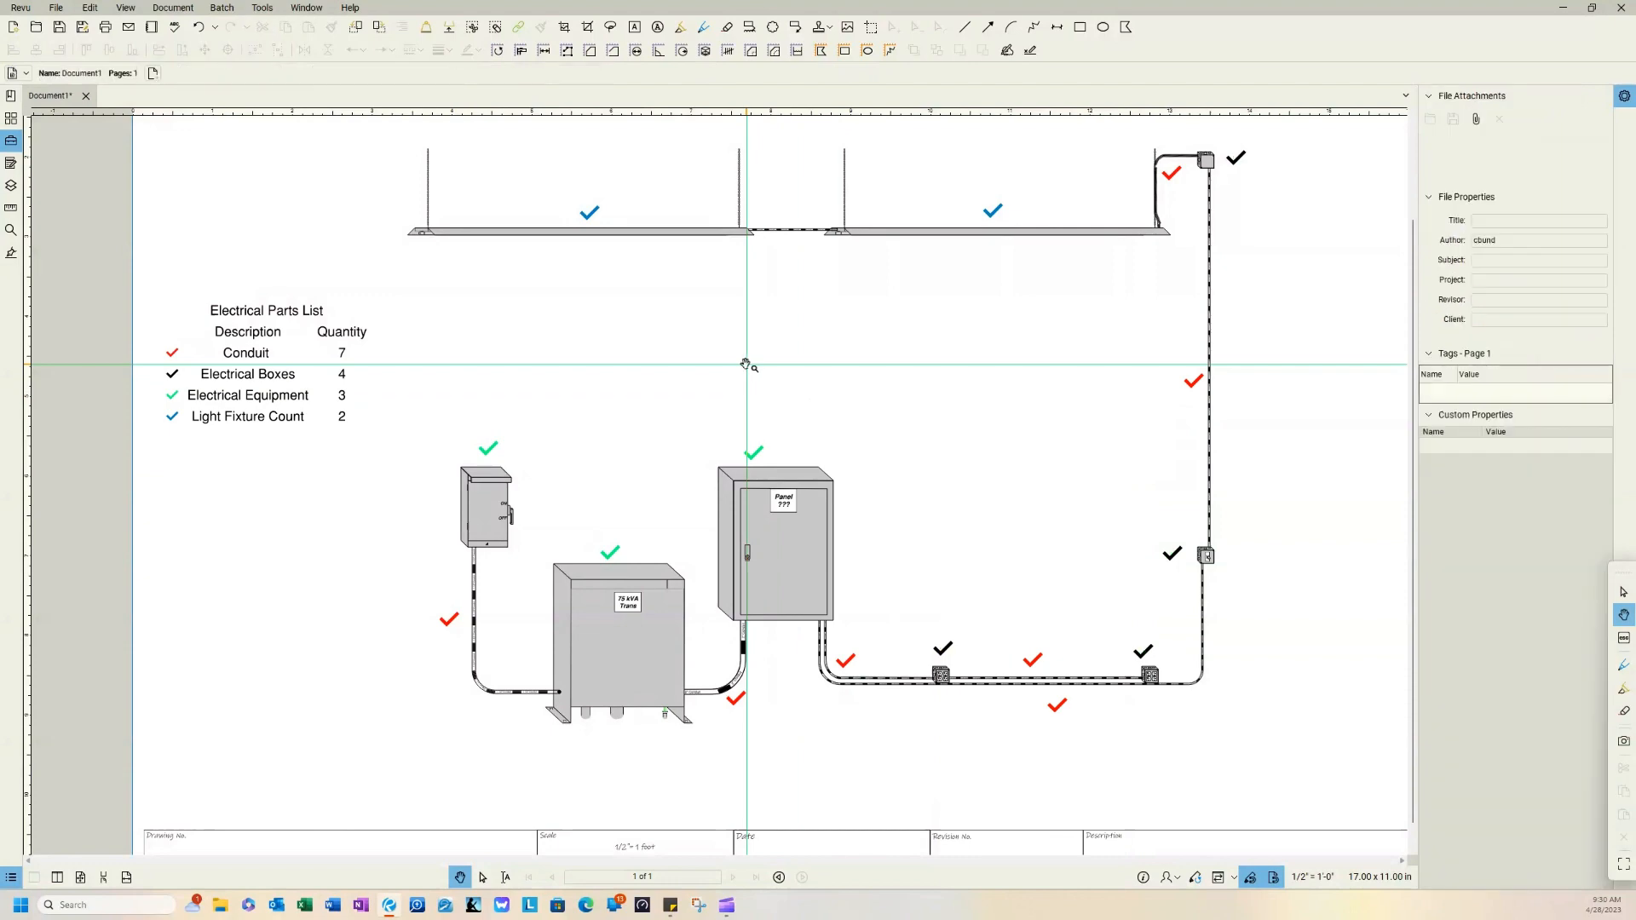
pyautogui.scroll(-1, 747, 364)
pyautogui.moveTo(833, 364); pyautogui.dragTo(761, 437)
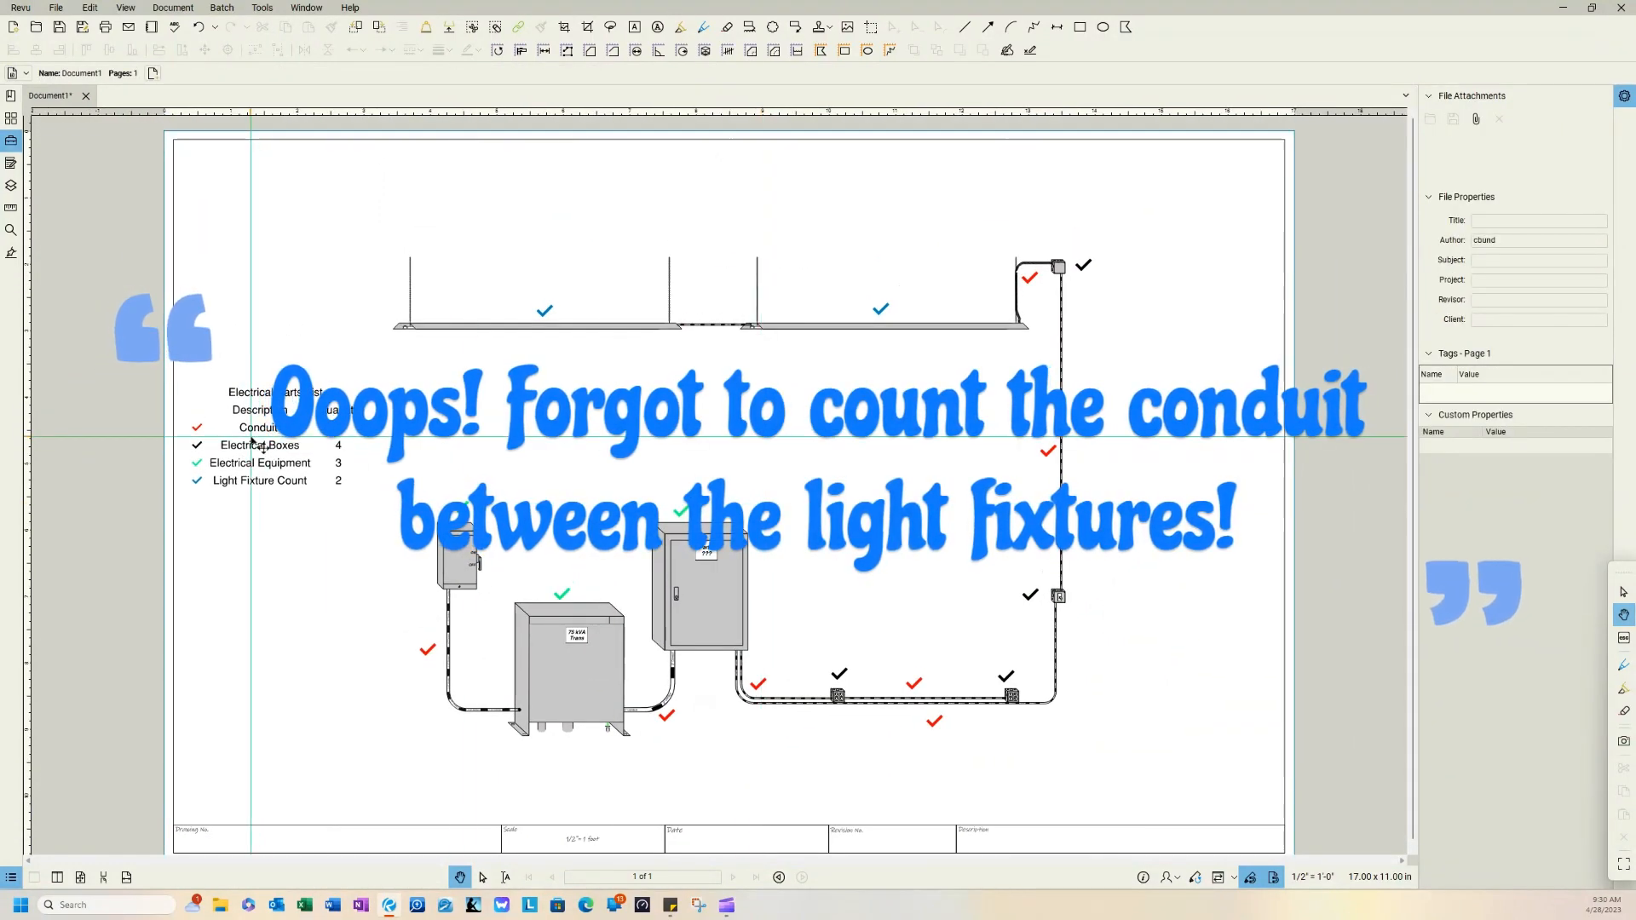